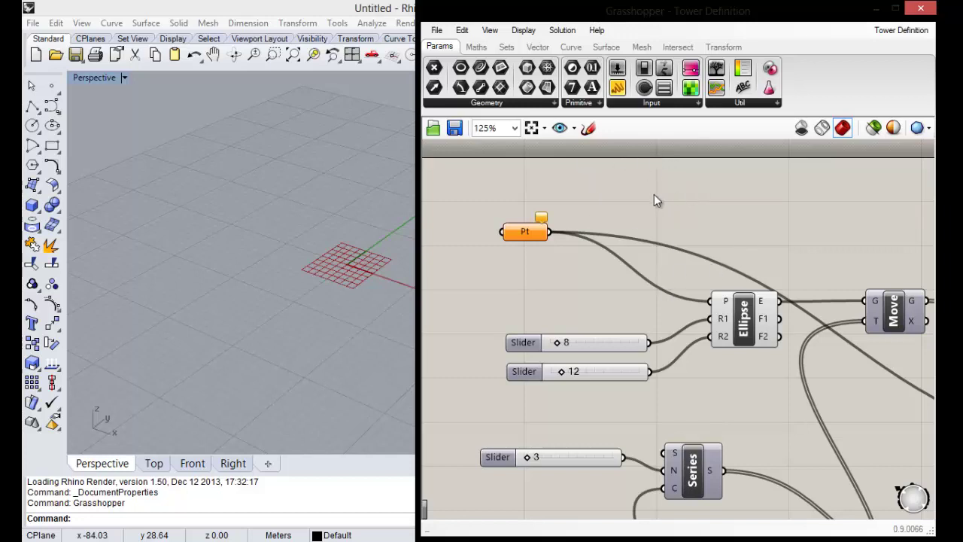
# Pan the Grasshopper canvas and zoom it to 80% to show more Tower Definition components
pyautogui.moveTo(550, 301); pyautogui.dragTo(594, 288, button='right')
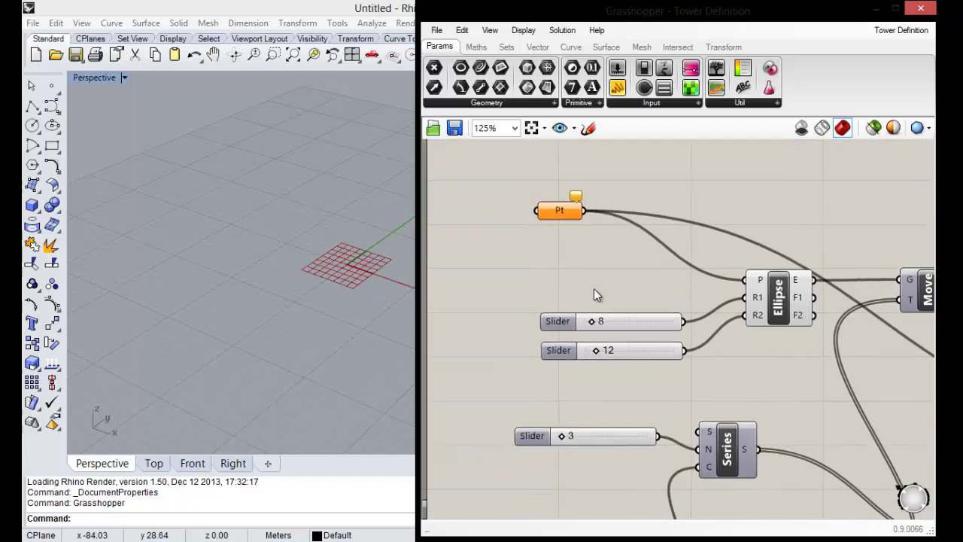
pyautogui.scroll(-3, 594, 288)
pyautogui.scroll(2, 609, 290)
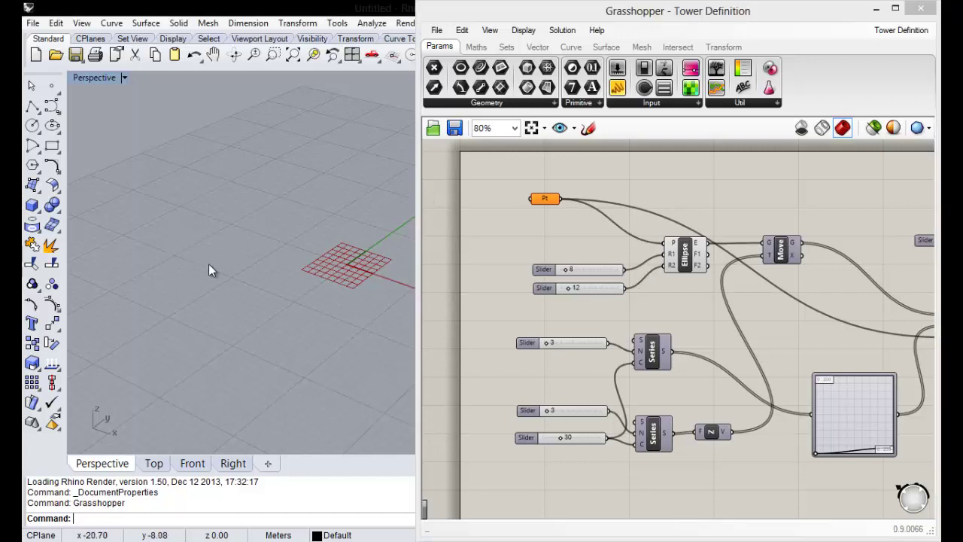
pyautogui.scroll(-3, 209, 264)
pyautogui.scroll(2, 272, 265)
pyautogui.scroll(1, 256, 259)
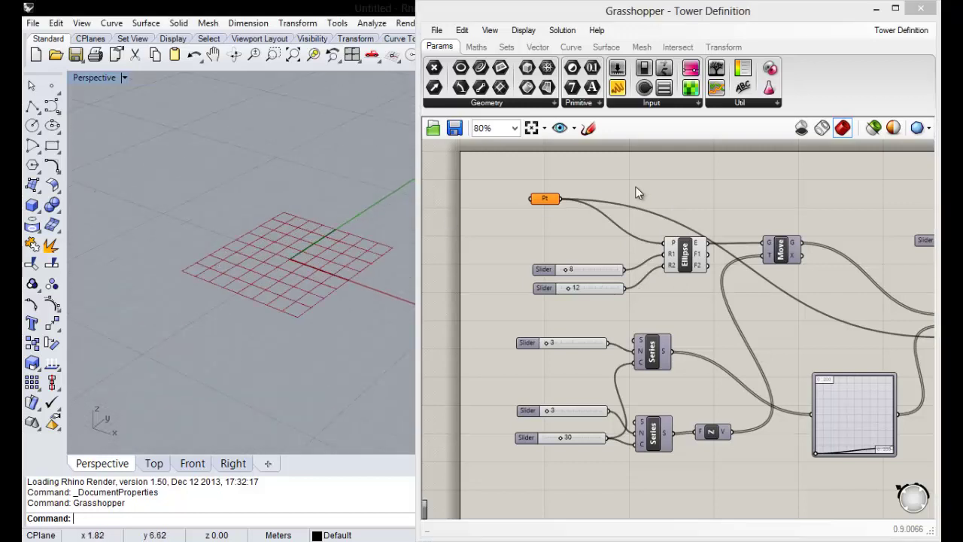
pyautogui.scroll(-2, 588, 221)
pyautogui.scroll(2, 710, 226)
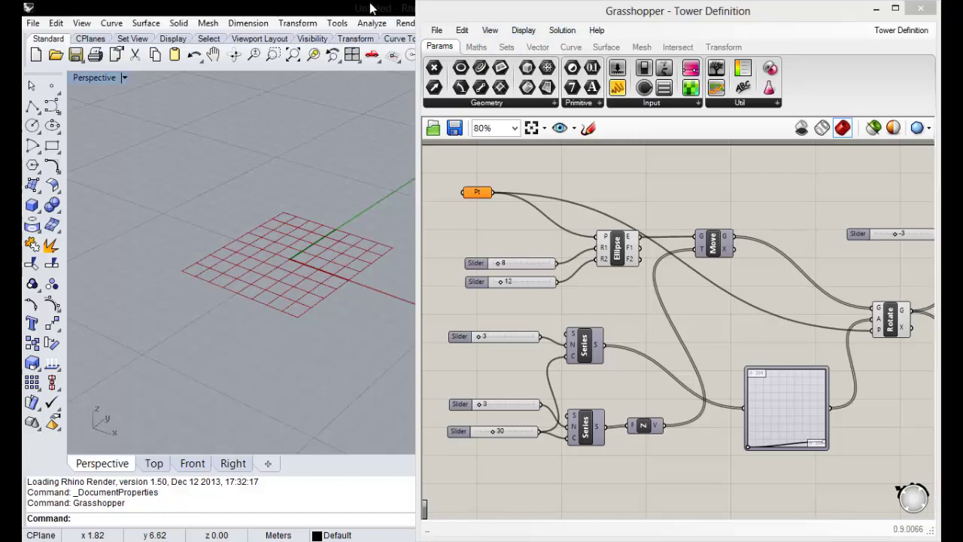
# Move the Rhino window and orbit and zoom the Perspective view around the grid
pyautogui.moveTo(400, 8)
pyautogui.mouseDown()
pyautogui.moveTo(299, 62)
pyautogui.moveTo(2, 75)
pyautogui.mouseUp()
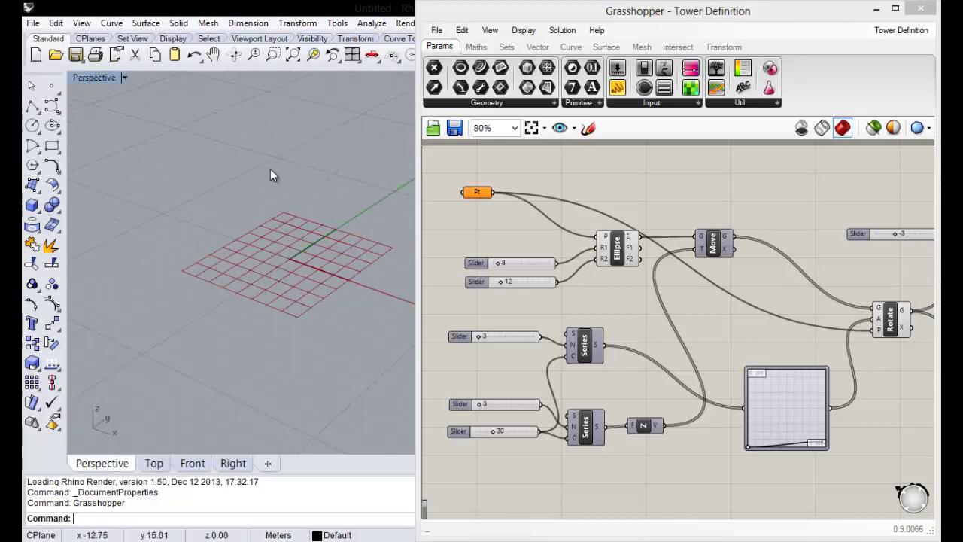
pyautogui.moveTo(217, 186); pyautogui.dragTo(259, 243, button='right')
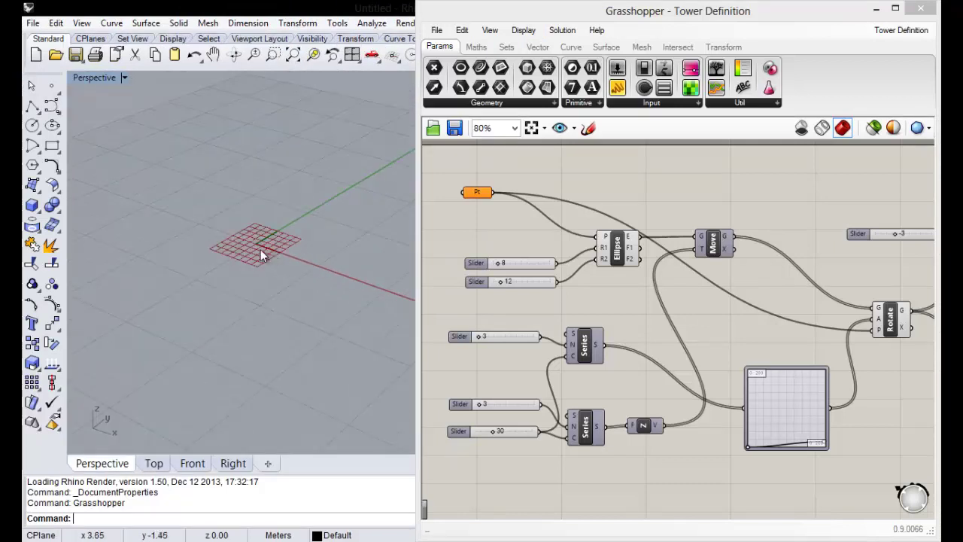
pyautogui.scroll(2, 259, 243)
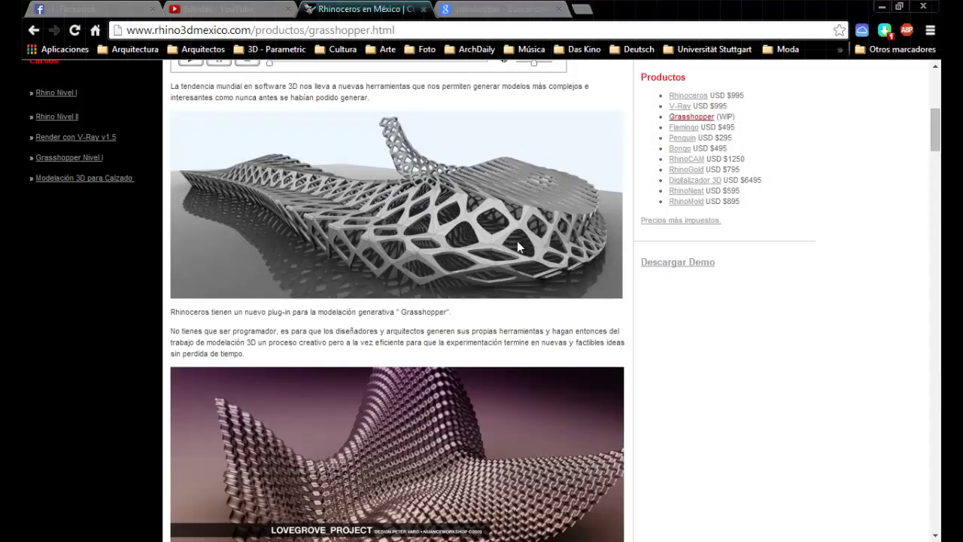
# Scroll down through the rhino3dmexico.com Grasshopper gallery renders and back up again
pyautogui.scroll(-1, 572, 316)
pyautogui.scroll(-2, 594, 331)
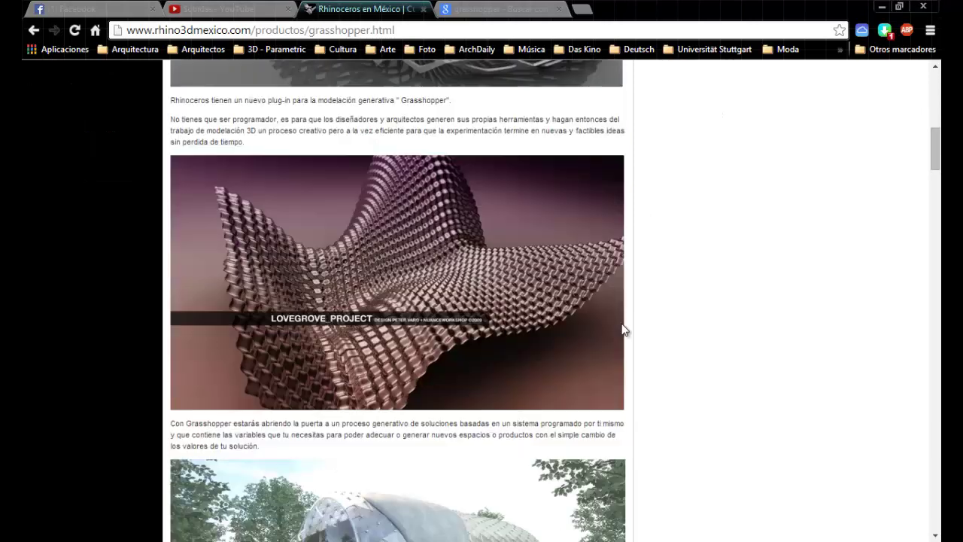
pyautogui.scroll(-2, 567, 319)
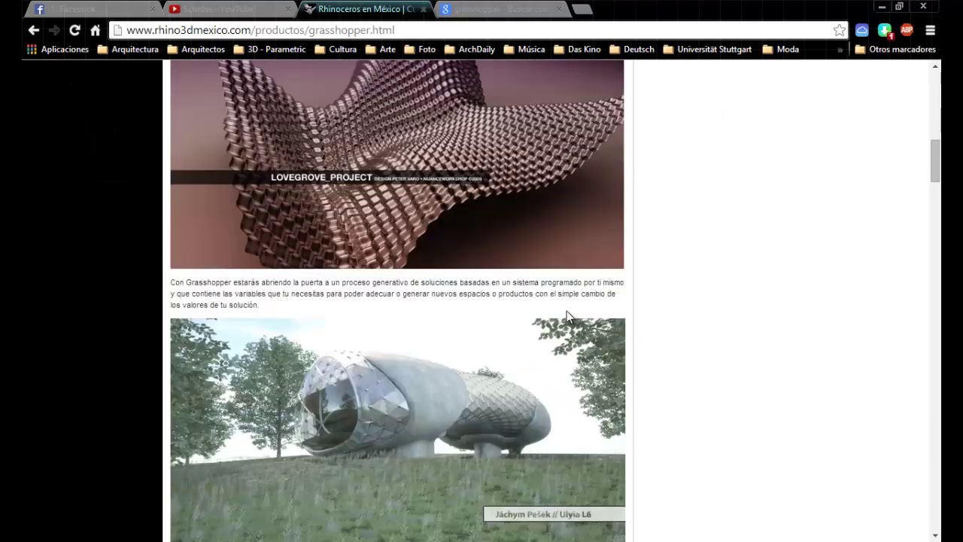
pyautogui.scroll(-2, 527, 301)
pyautogui.scroll(-1, 401, 273)
pyautogui.scroll(-2, 430, 252)
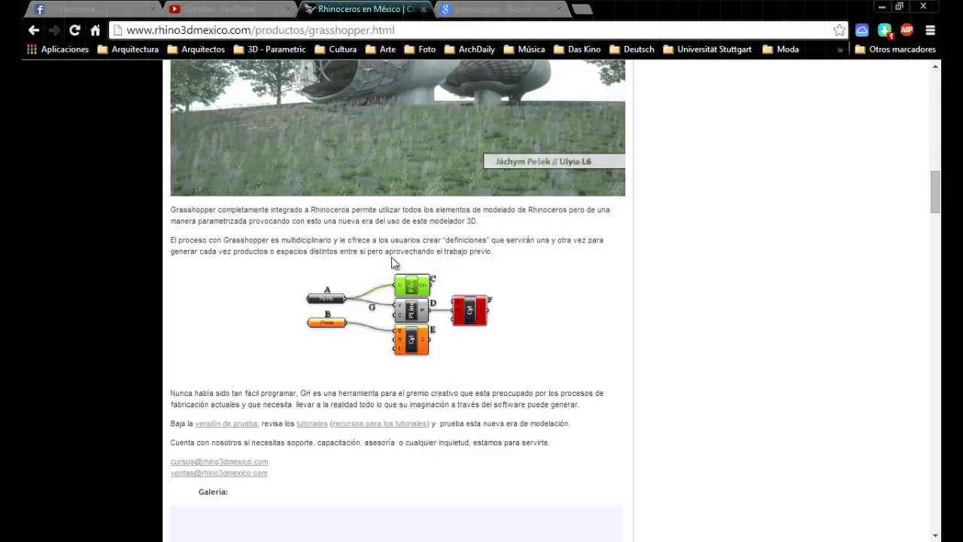
pyautogui.scroll(-4, 398, 241)
pyautogui.scroll(-2, 399, 242)
pyautogui.scroll(-1, 399, 249)
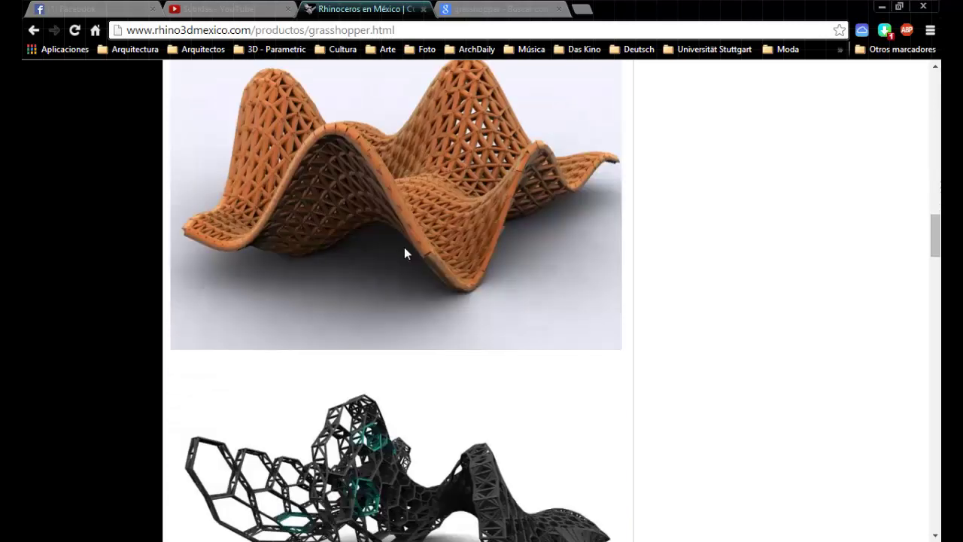
pyautogui.scroll(-2, 404, 251)
pyautogui.scroll(-2, 417, 266)
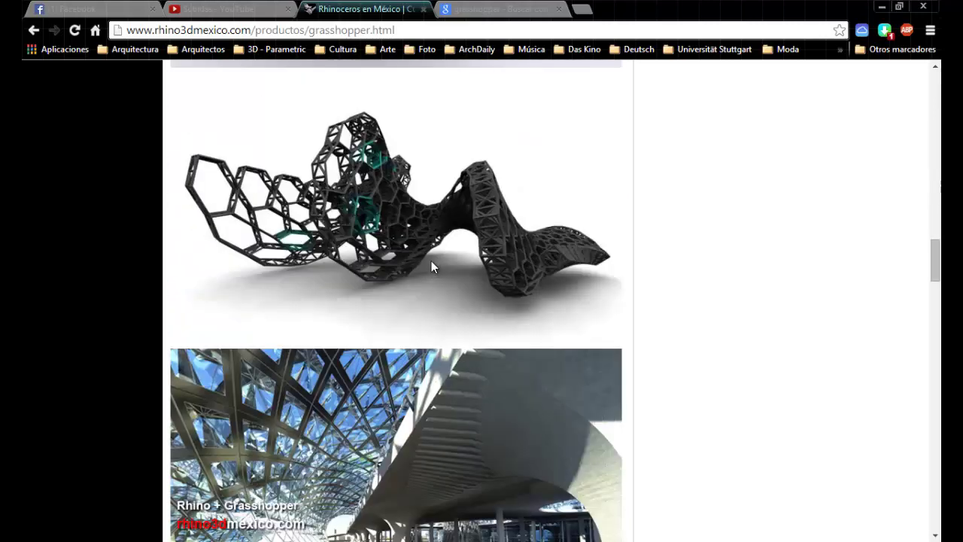
pyautogui.scroll(2, 430, 270)
pyautogui.scroll(-3, 428, 273)
pyautogui.scroll(-1, 428, 274)
pyautogui.scroll(-2, 429, 270)
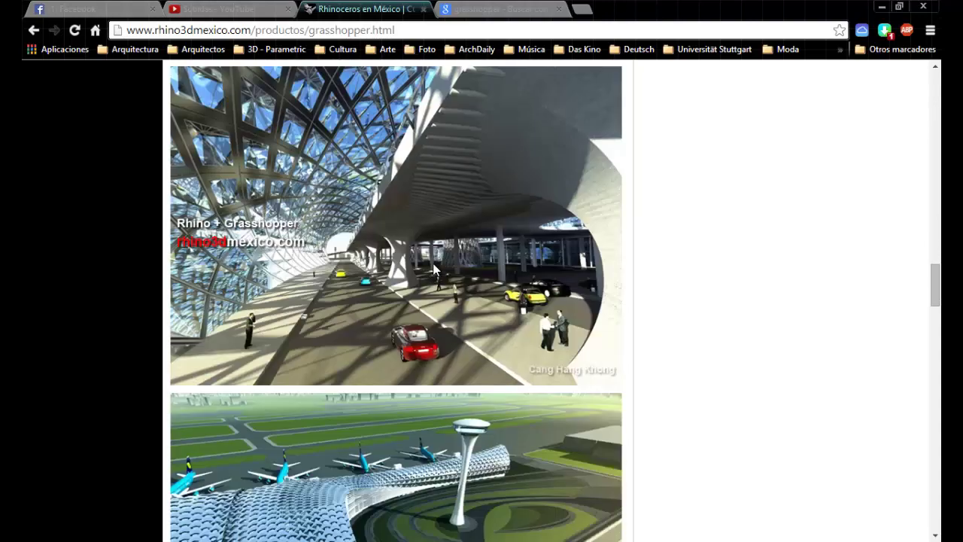
pyautogui.scroll(-2, 450, 263)
pyautogui.scroll(-4, 450, 263)
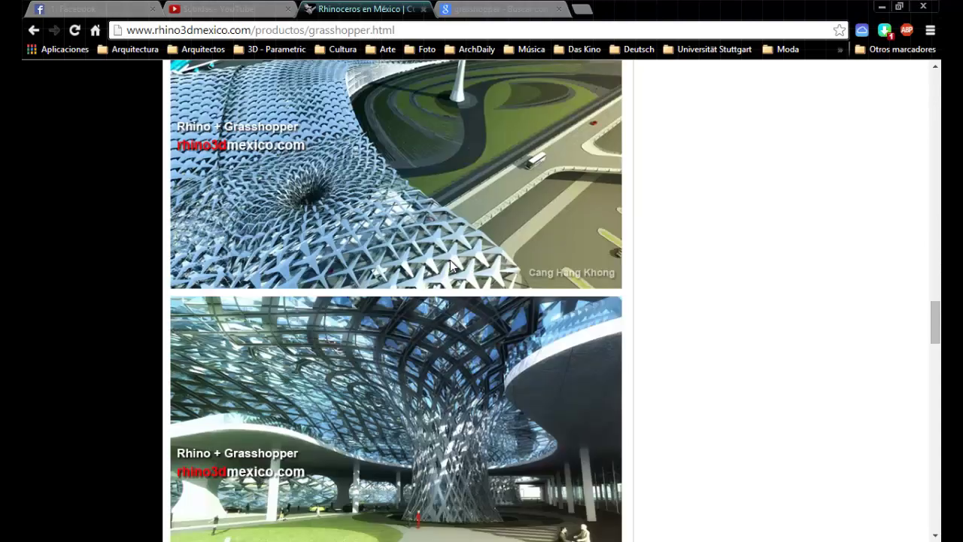
pyautogui.scroll(-3, 452, 264)
pyautogui.scroll(-3, 451, 264)
pyautogui.scroll(-1, 451, 267)
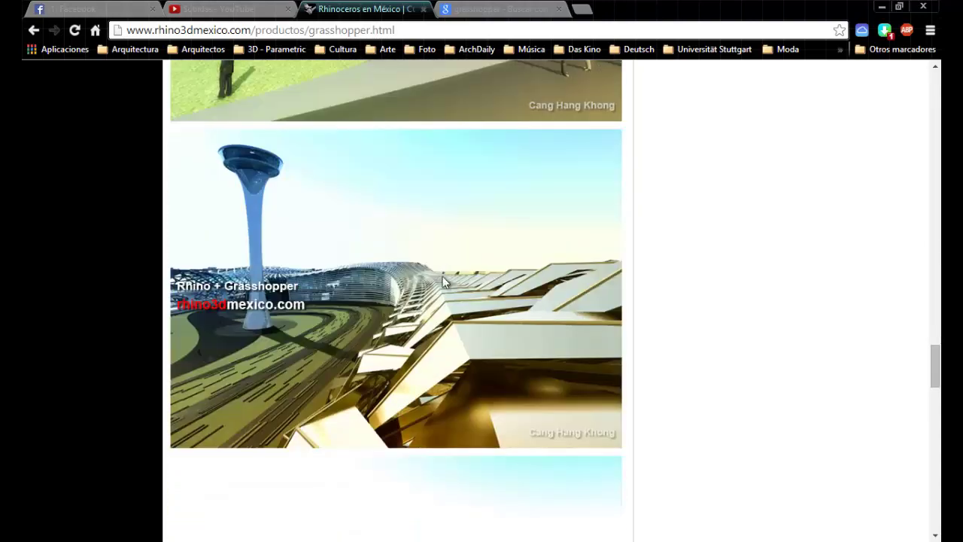
pyautogui.scroll(-5, 444, 277)
pyautogui.scroll(-2, 452, 263)
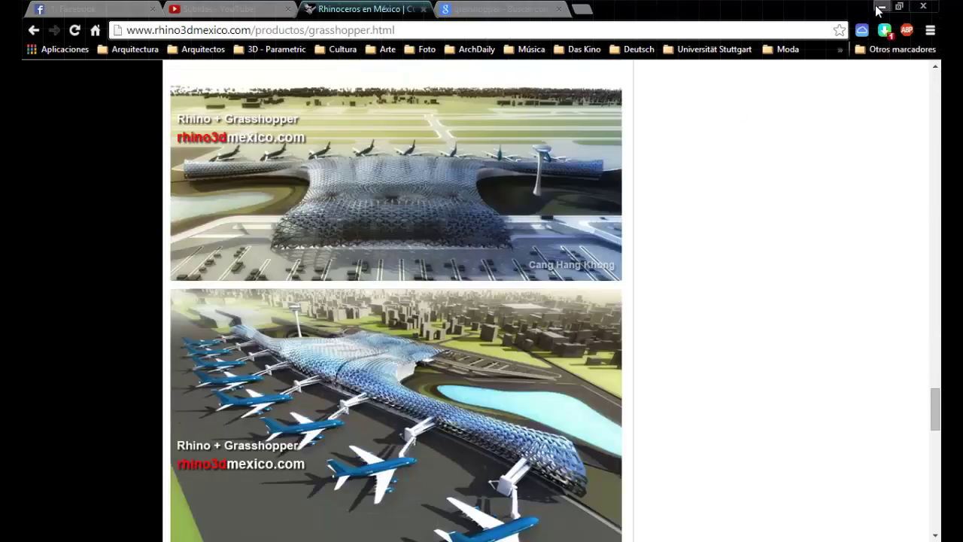
pyautogui.scroll(-8, 451, 331)
pyautogui.scroll(-3, 450, 335)
pyautogui.scroll(-4, 449, 336)
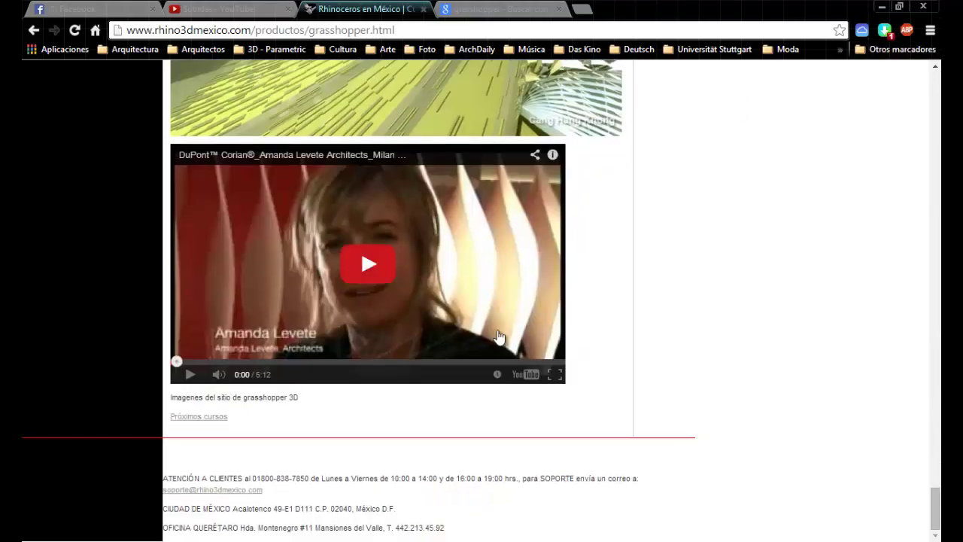
pyautogui.scroll(6, 489, 331)
pyautogui.scroll(6, 580, 323)
pyautogui.scroll(5, 579, 327)
pyautogui.scroll(9, 578, 329)
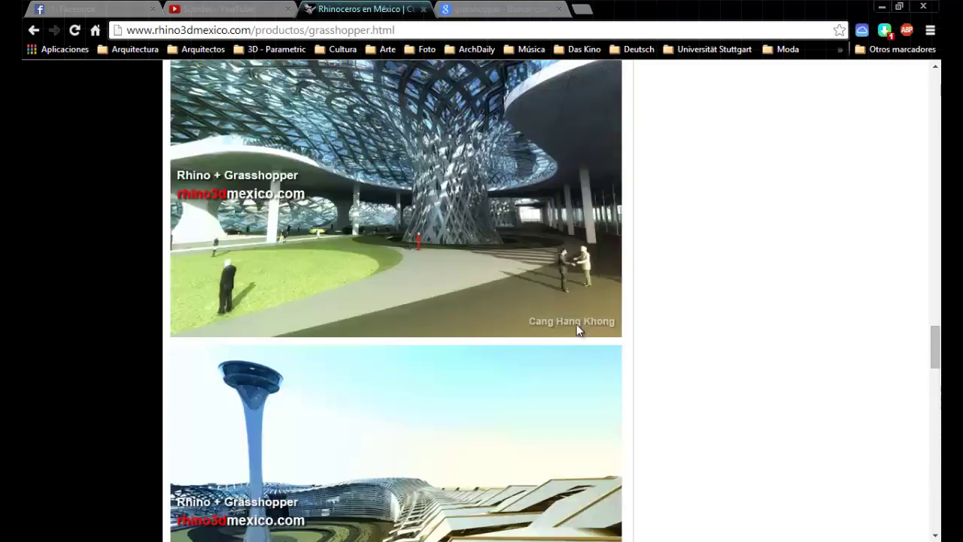
pyautogui.scroll(4, 575, 330)
pyautogui.scroll(3, 574, 332)
pyautogui.scroll(4, 574, 331)
pyautogui.scroll(1, 577, 326)
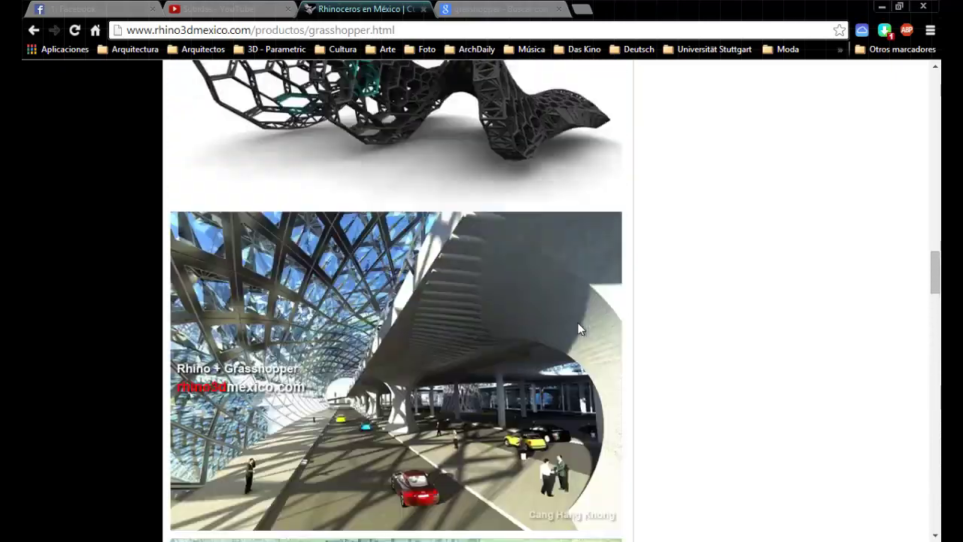
pyautogui.scroll(4, 578, 323)
pyautogui.scroll(2, 580, 327)
# Minimize Chrome, orbit the Perspective view slightly, then return to the Google 'grasshopper' results
pyautogui.click(880, 9)
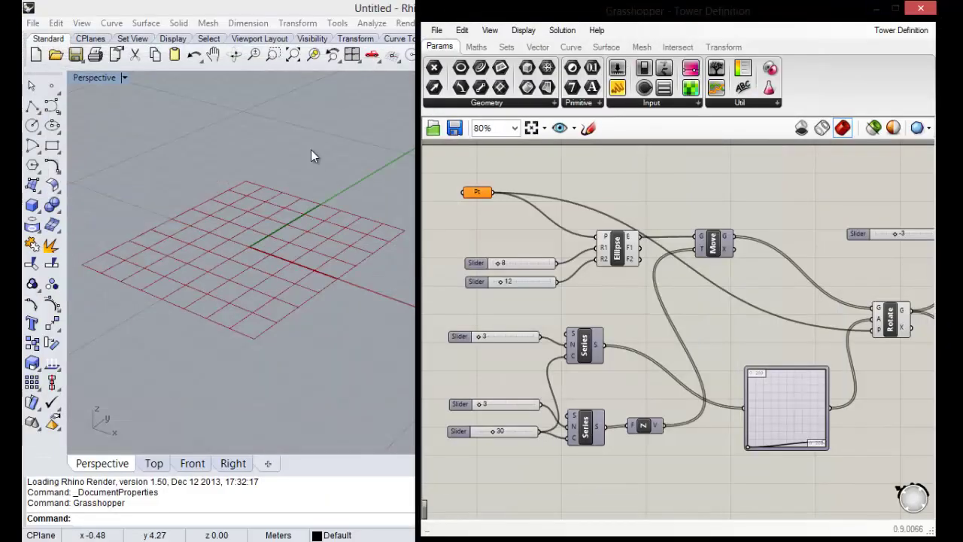
pyautogui.moveTo(215, 295); pyautogui.dragTo(207, 310, button='right')
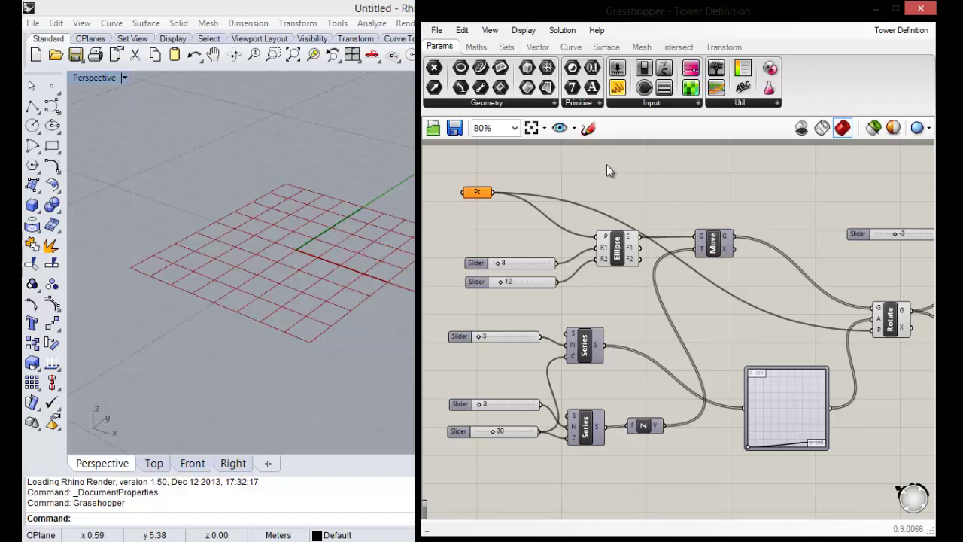
pyautogui.moveTo(641, 173); pyautogui.dragTo(680, 214)
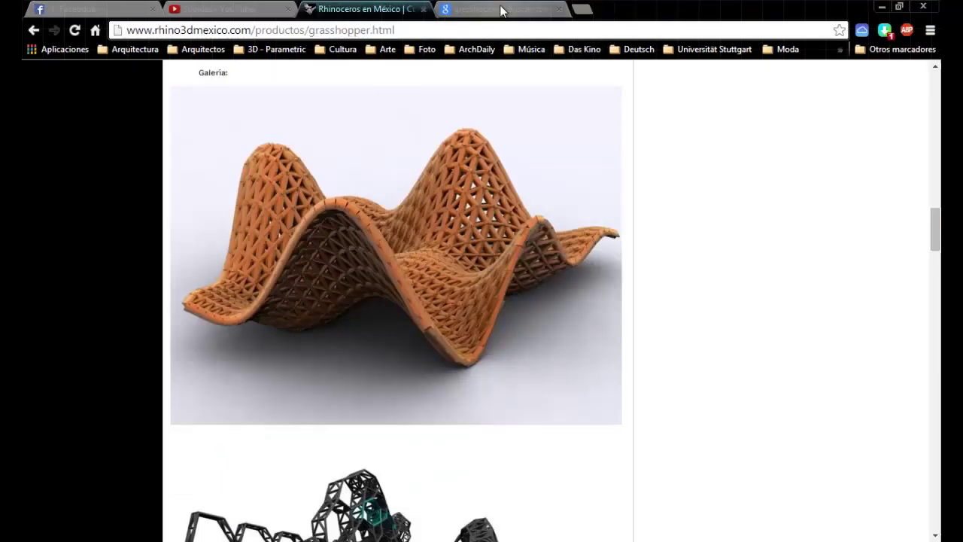
pyautogui.click(502, 9)
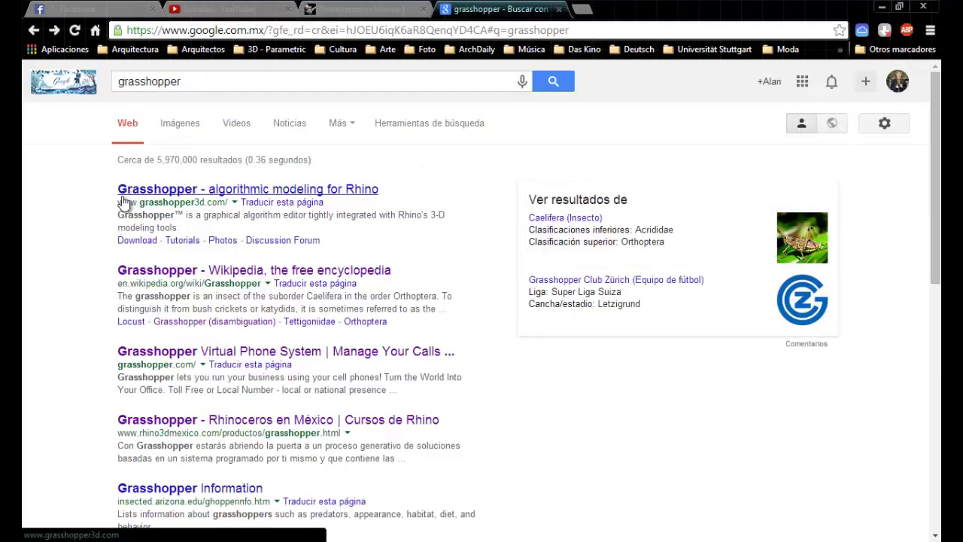
# Highlight the grasshopper3d.com address in the first search result, then clear the selection
pyautogui.moveTo(121, 202); pyautogui.dragTo(214, 201)
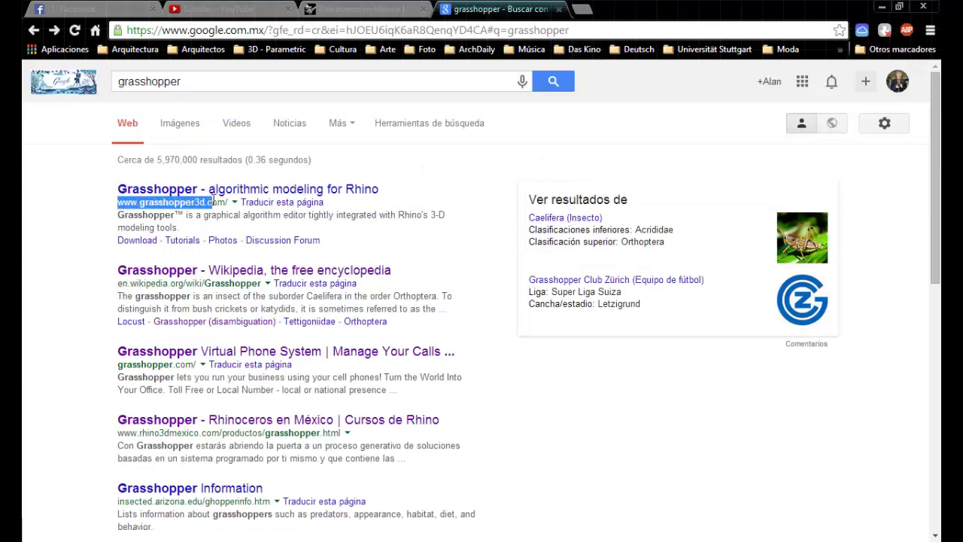
pyautogui.click(171, 210)
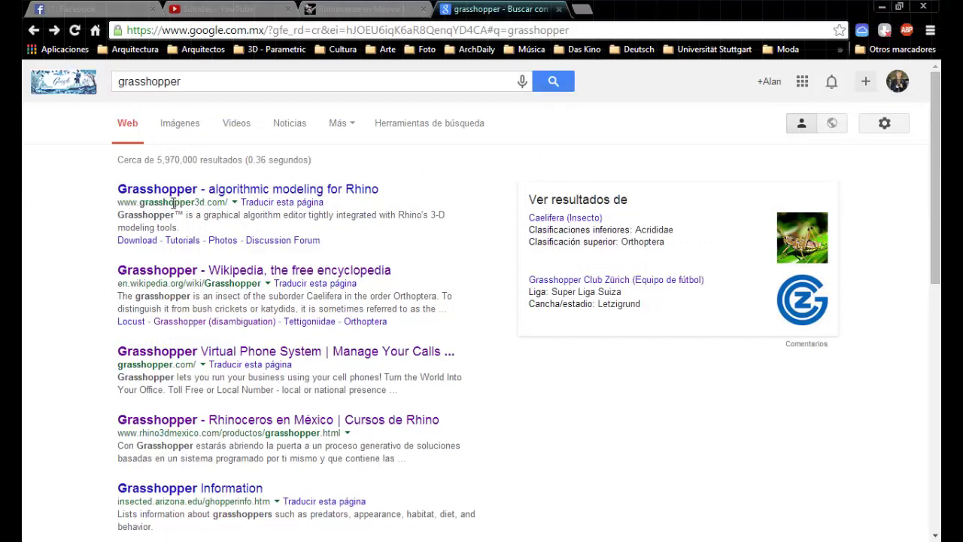
pyautogui.scroll(-1, 83, 220)
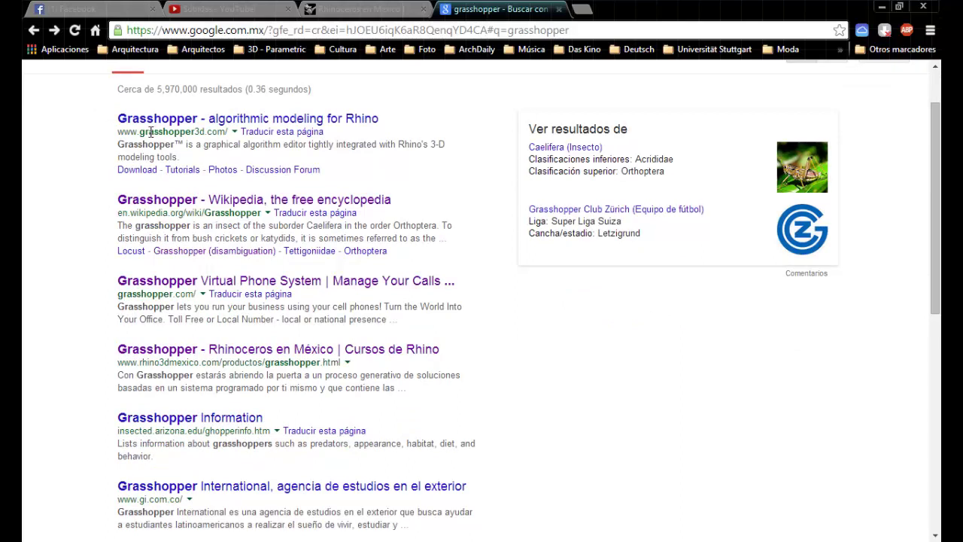
pyautogui.moveTo(150, 130); pyautogui.dragTo(213, 131)
pyautogui.click(195, 130)
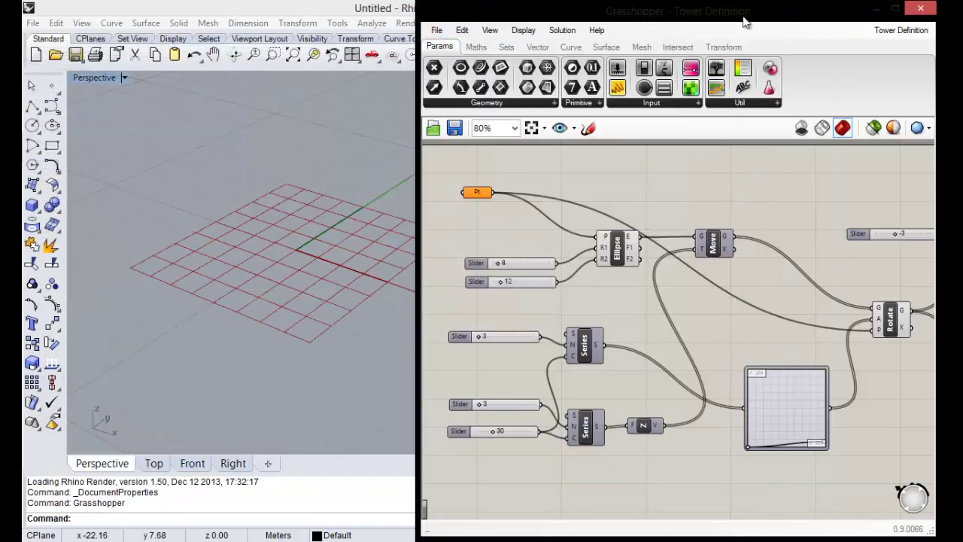
# Drag the Grasshopper editor aside and show its About information from the Help menu
pyautogui.moveTo(639, 12)
pyautogui.mouseDown()
pyautogui.moveTo(631, 117)
pyautogui.moveTo(962, 189)
pyautogui.mouseUp()
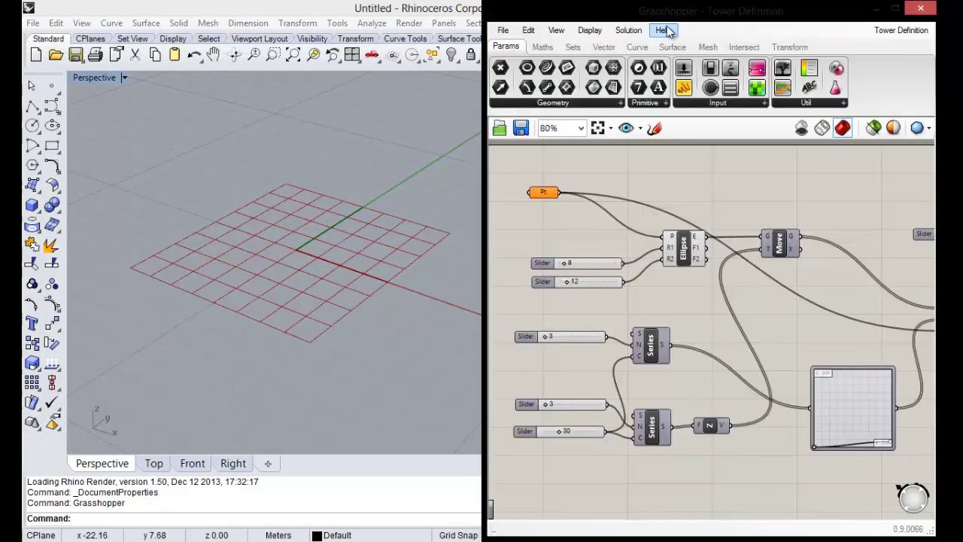
pyautogui.click(663, 30)
pyautogui.click(691, 147)
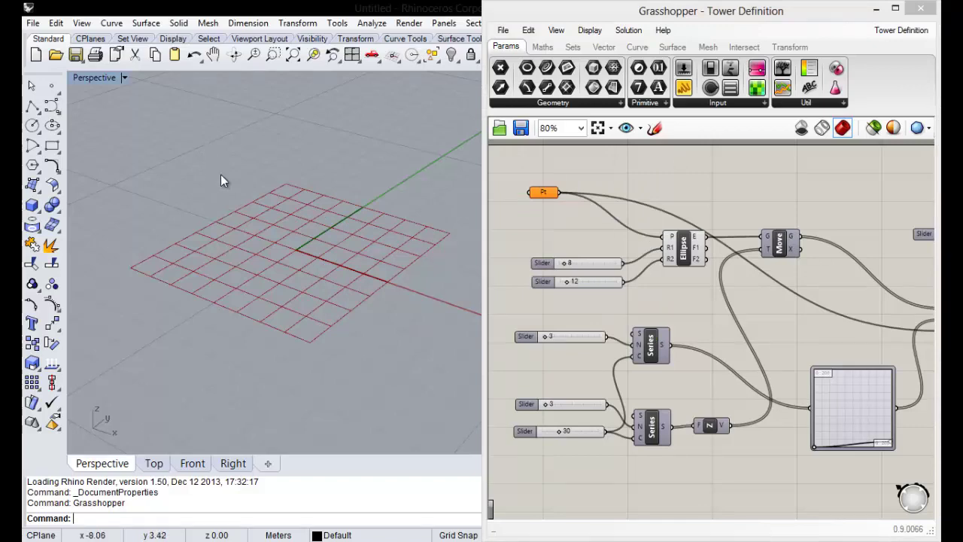
pyautogui.scroll(-2, 662, 267)
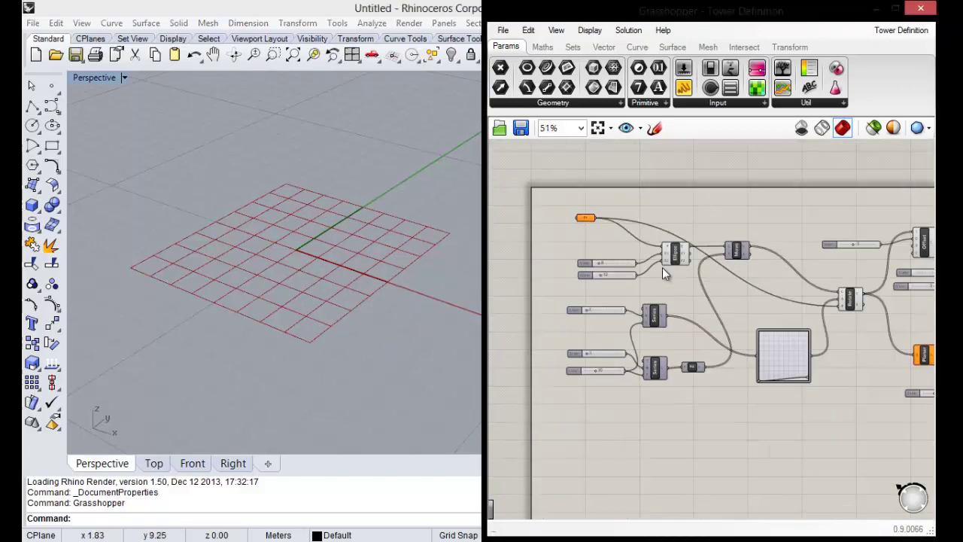
pyautogui.scroll(2, 659, 269)
pyautogui.scroll(1, 677, 249)
pyautogui.scroll(-1, 719, 214)
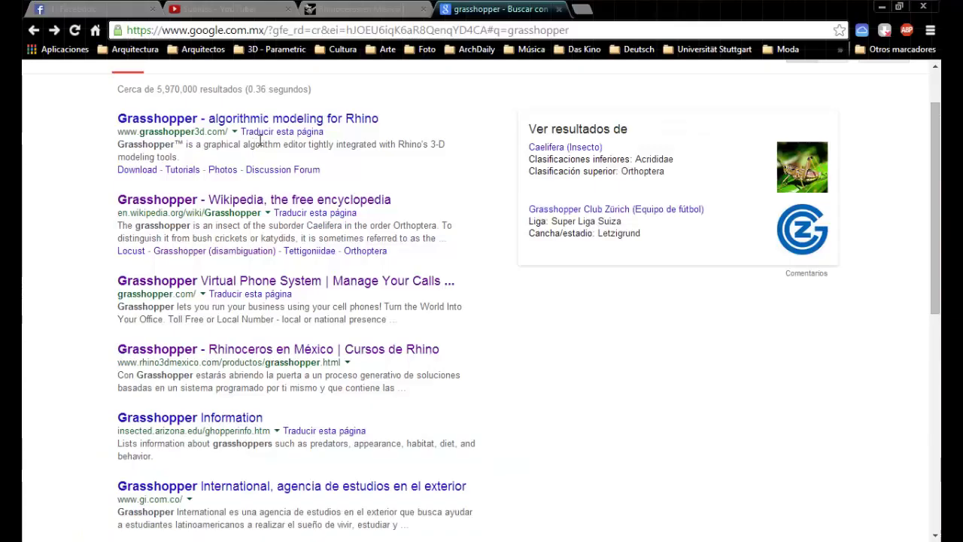
# Scroll the Google 'grasshopper' results, with the Grasshopper algorithmic modeling site listed first
pyautogui.scroll(1, 113, 147)
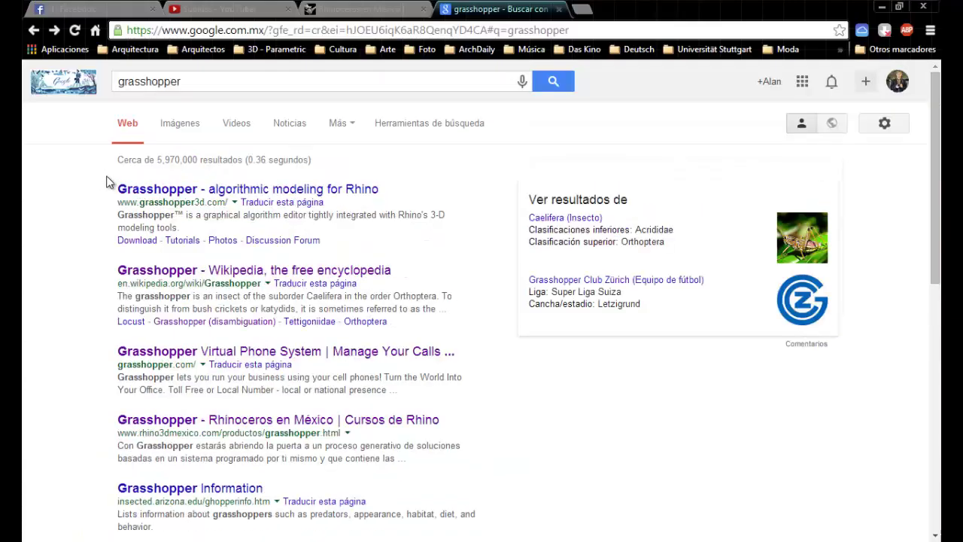
pyautogui.scroll(-1, 180, 216)
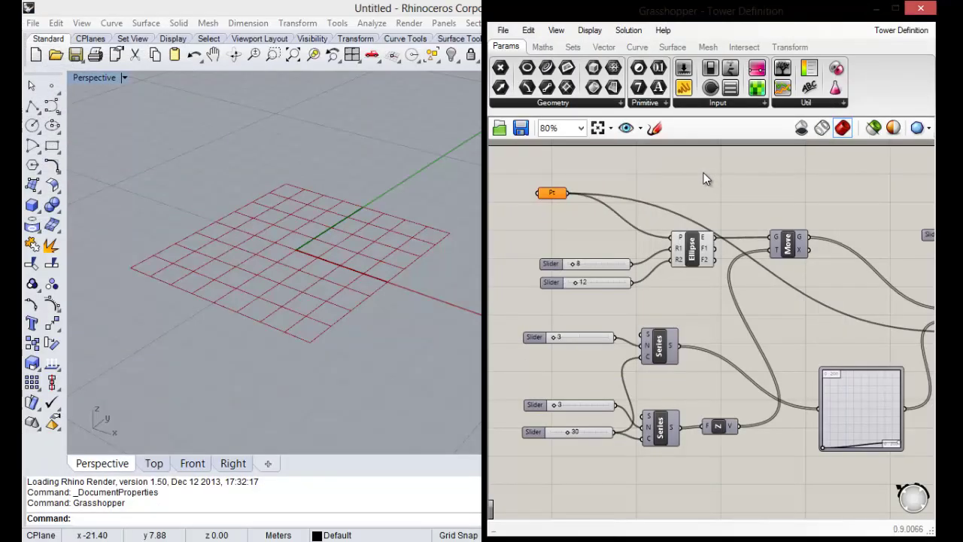
# Pan the Grasshopper canvas and reframe the Perspective view around the grid
pyautogui.moveTo(705, 165); pyautogui.dragTo(647, 189)
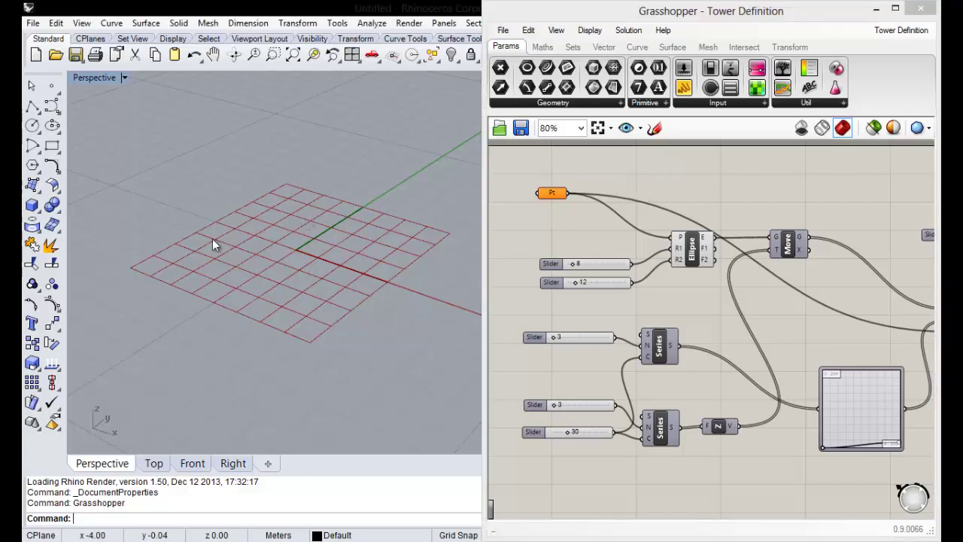
pyautogui.scroll(-3, 251, 249)
pyautogui.scroll(3, 253, 251)
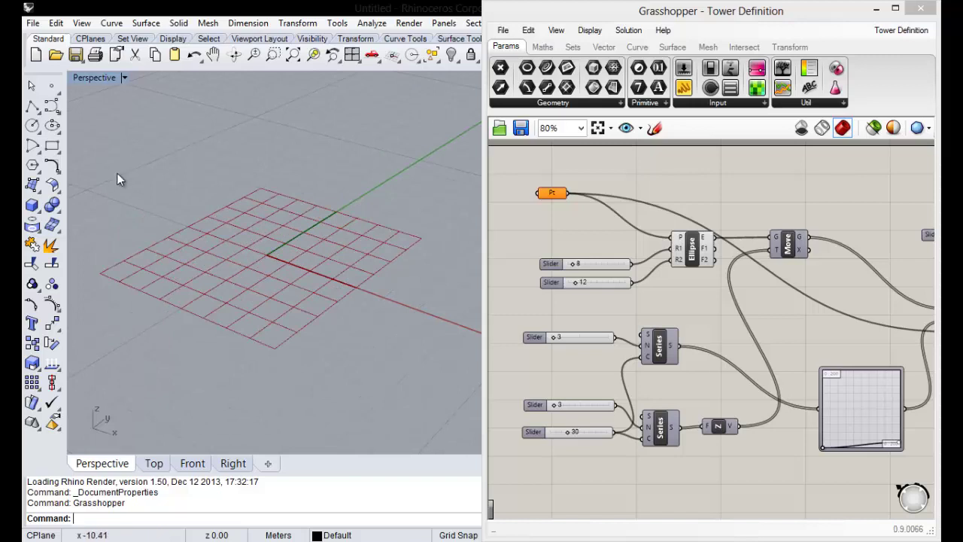
pyautogui.moveTo(117, 173); pyautogui.dragTo(440, 375)
pyautogui.moveTo(189, 147); pyautogui.dragTo(340, 346)
# Zoom in and out to review the point, Ellipse, Move, Series and slider components
pyautogui.scroll(-3, 654, 215)
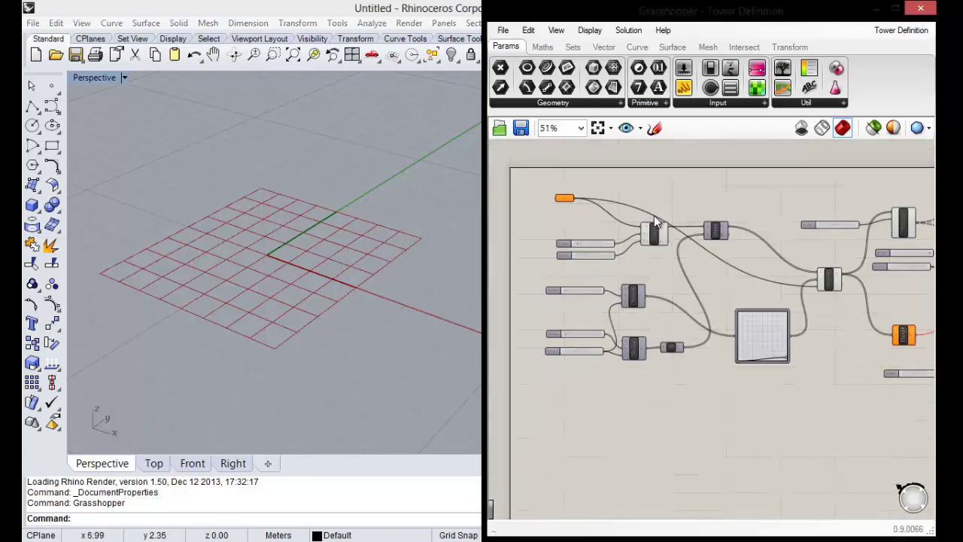
pyautogui.scroll(3, 585, 206)
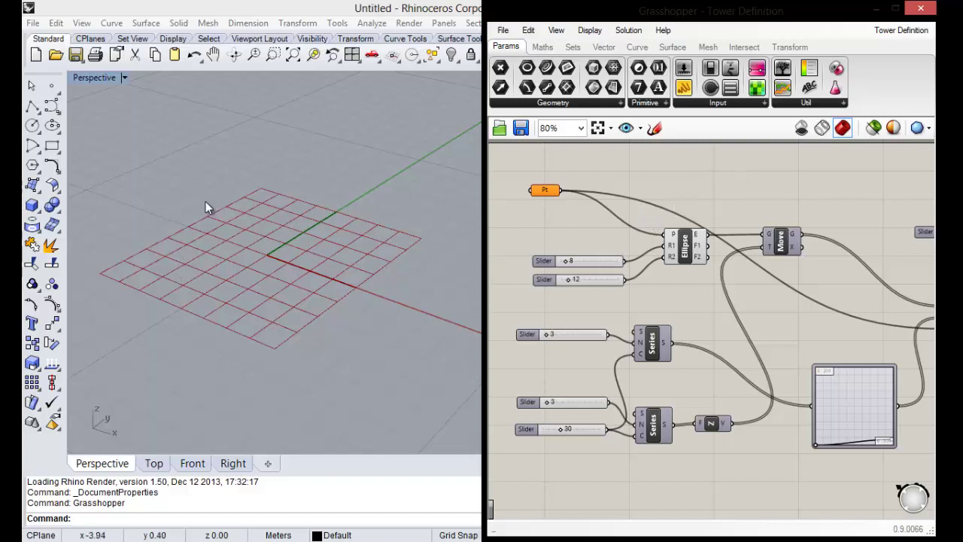
pyautogui.scroll(-3, 681, 216)
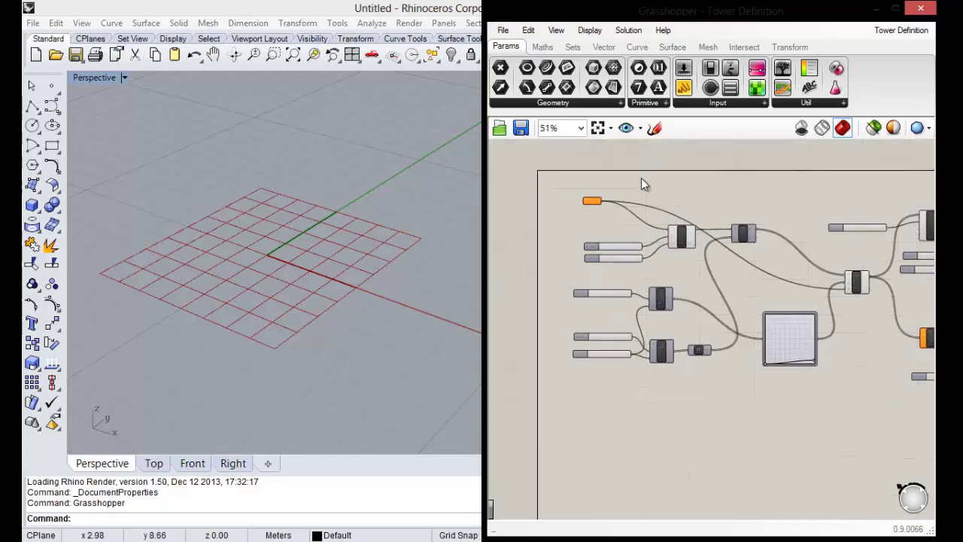
pyautogui.scroll(2, 639, 181)
pyautogui.scroll(1, 617, 202)
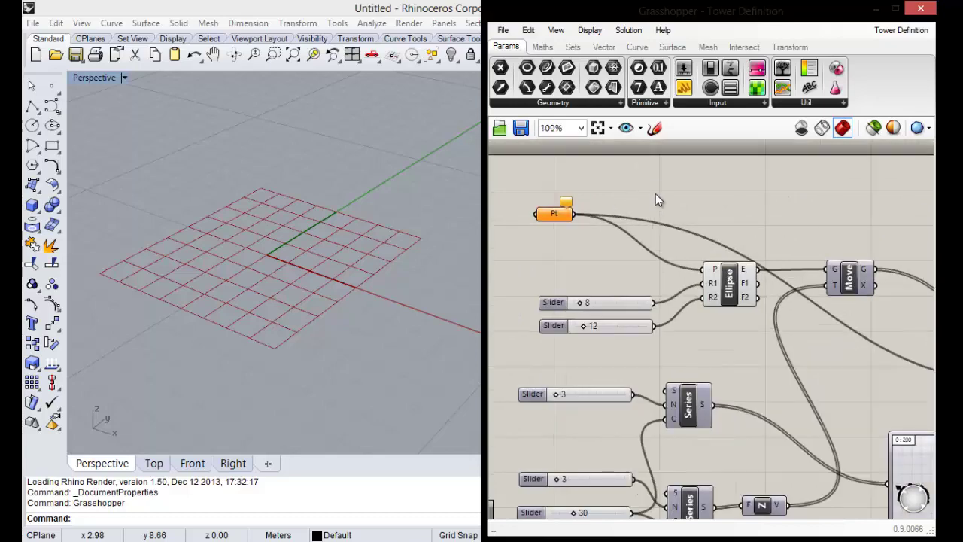
pyautogui.scroll(-3, 724, 190)
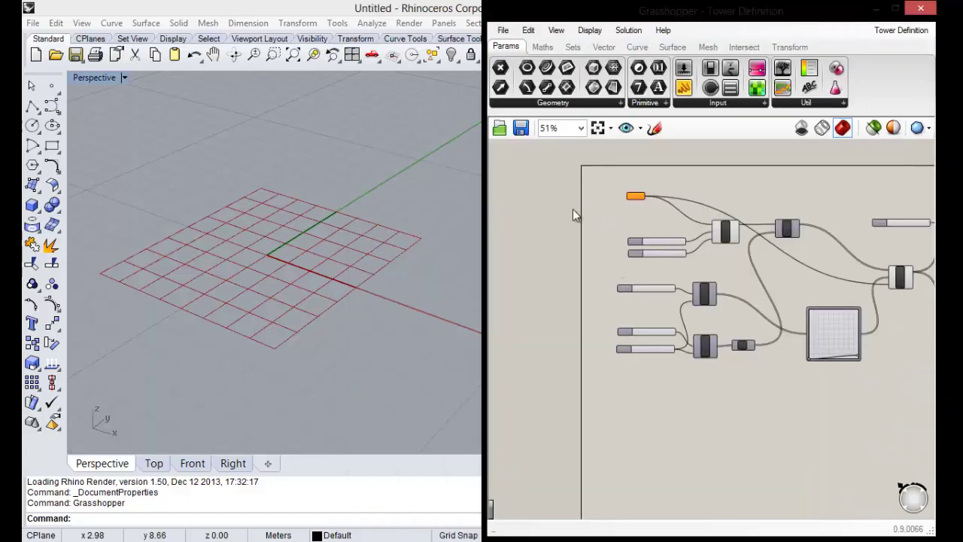
pyautogui.scroll(3, 677, 227)
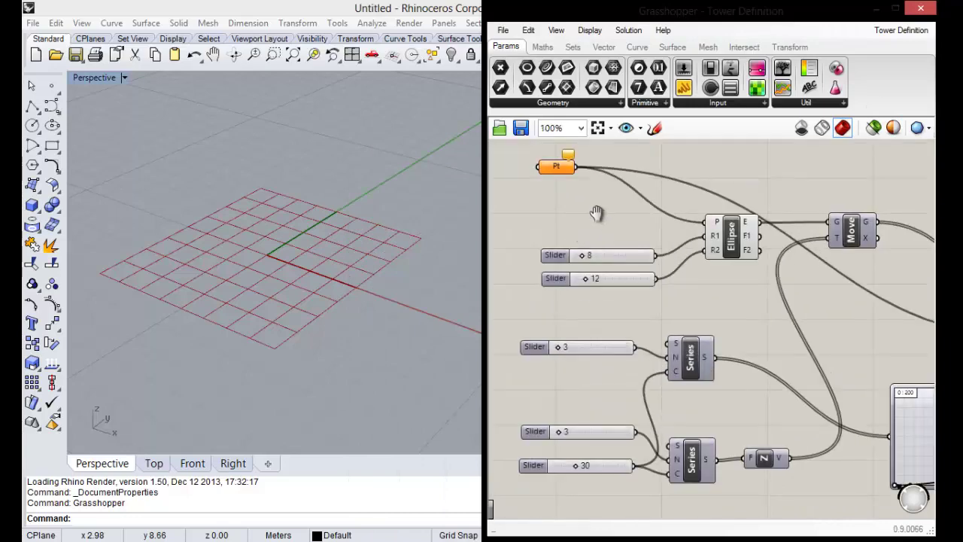
pyautogui.scroll(-2, 602, 248)
pyautogui.scroll(-3, 704, 234)
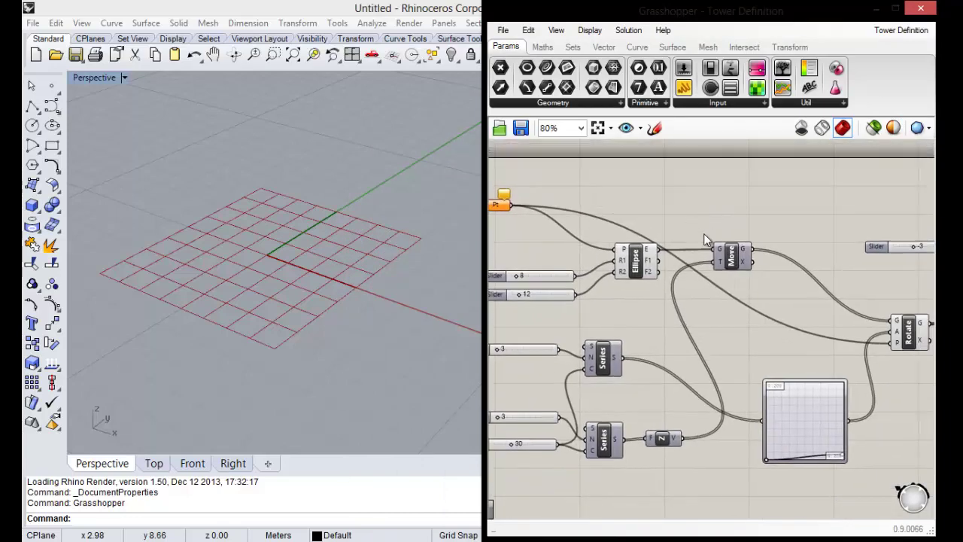
pyautogui.scroll(1, 709, 230)
pyautogui.scroll(2, 624, 239)
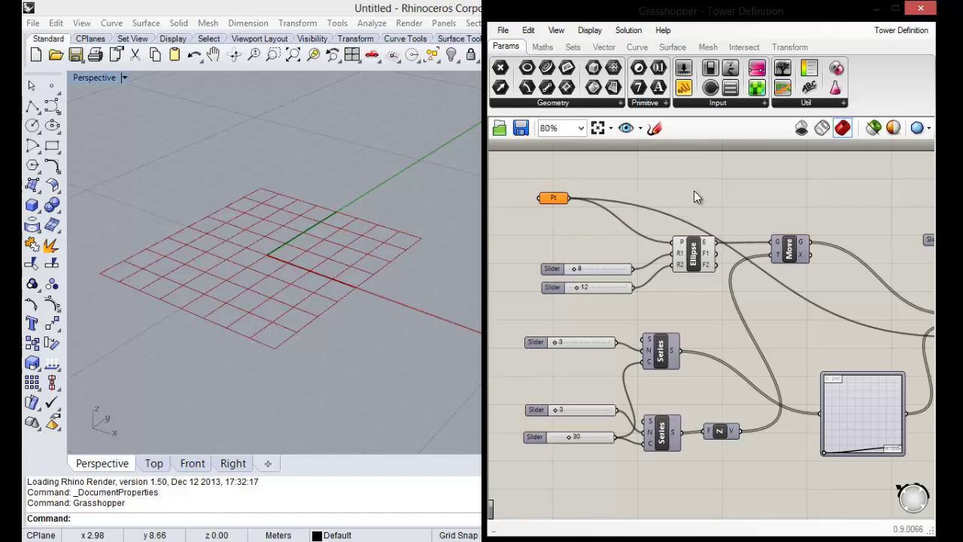
pyautogui.scroll(-1, 692, 192)
pyautogui.scroll(1, 573, 216)
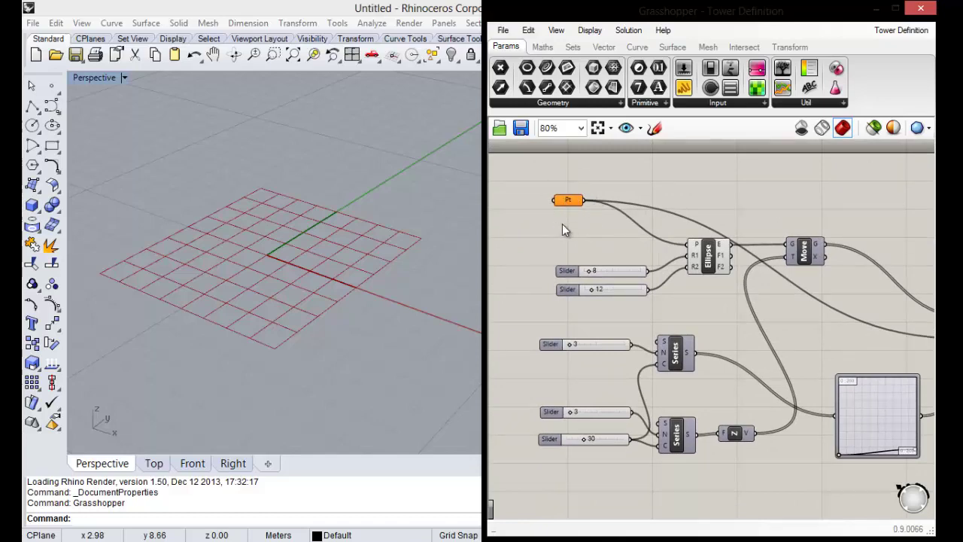
# Close the Grasshopper editor and pan the empty Perspective view so the origin shifts right
pyautogui.click(921, 8)
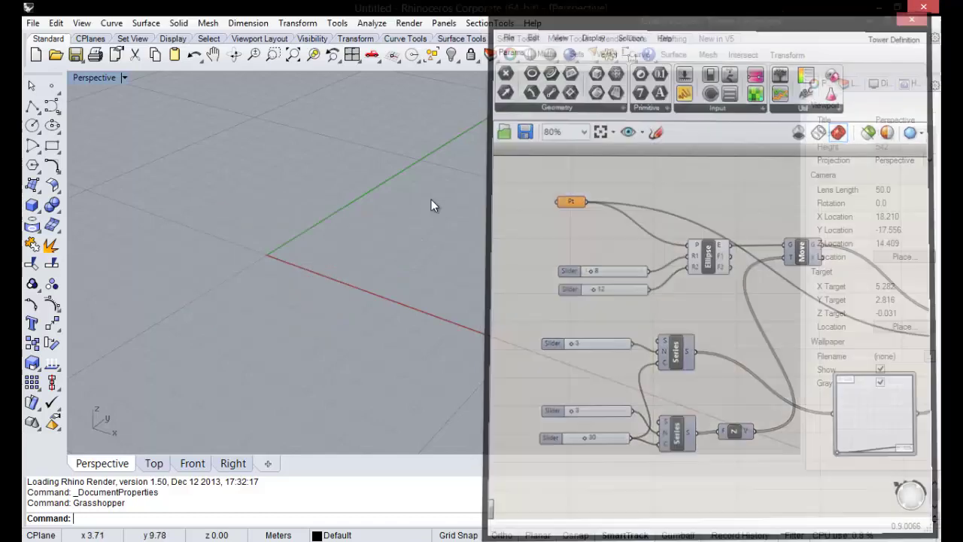
pyautogui.keyDown('shift'); pyautogui.moveTo(281, 326); pyautogui.dragTo(520, 263, button='right'); pyautogui.keyUp('shift')
pyautogui.scroll(-2, 520, 263)
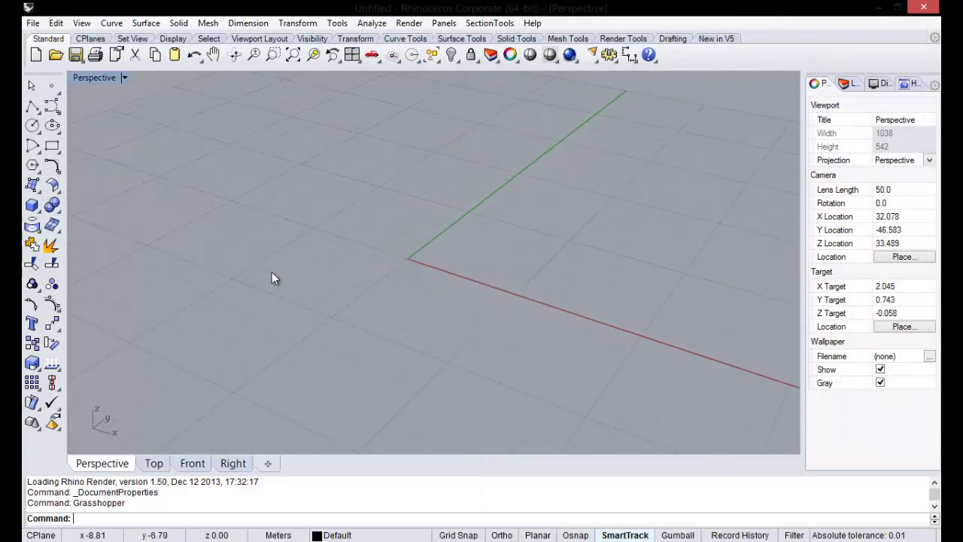
pyautogui.keyDown('shift'); pyautogui.moveTo(272, 272); pyautogui.dragTo(445, 243, button='right'); pyautogui.keyUp('shift')
pyautogui.scroll(1, 552, 251)
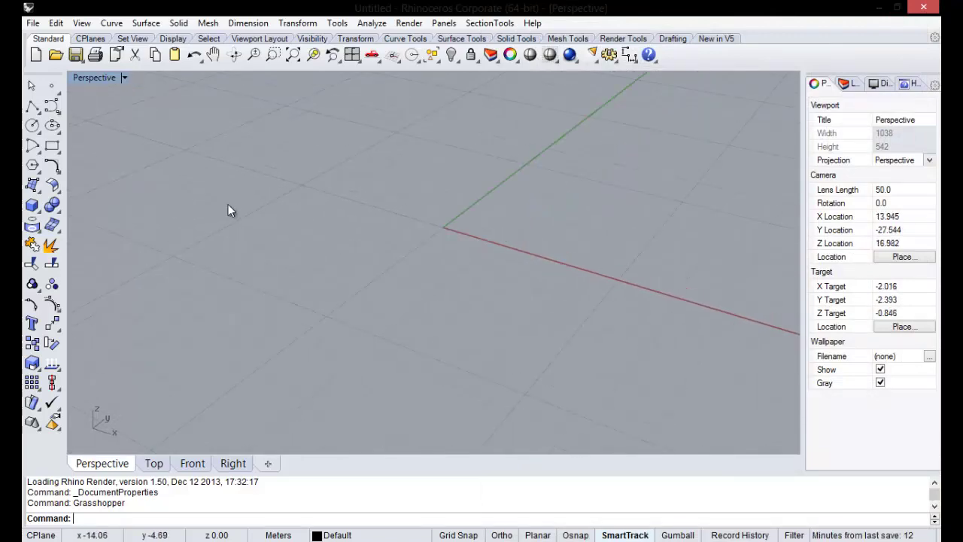
pyautogui.scroll(-2, 388, 219)
pyautogui.moveTo(441, 8); pyautogui.dragTo(441, 4)
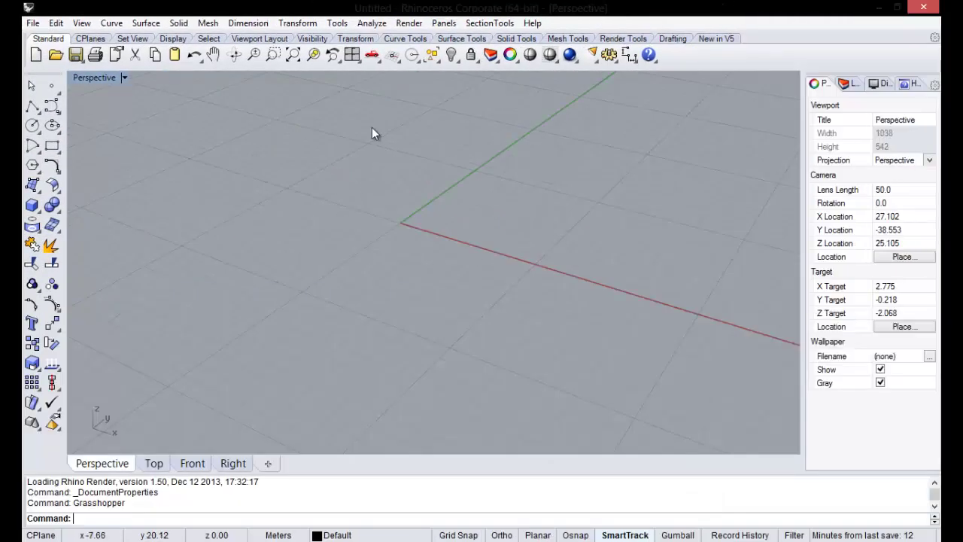
pyautogui.moveTo(281, 134); pyautogui.dragTo(540, 314)
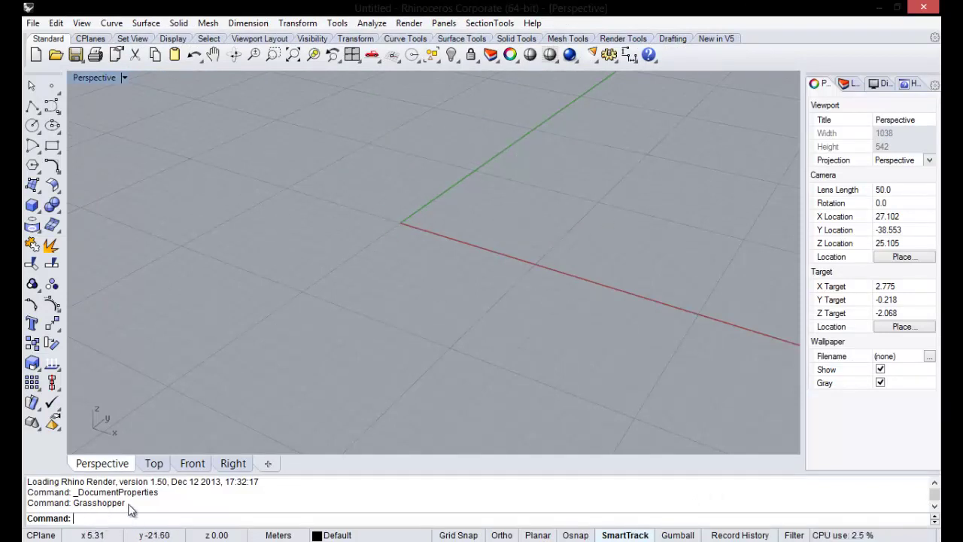
# Reopen Grasshopper with the Gr command and pan the canvas to the Ellipse and Series components
pyautogui.write('Grasshopper')
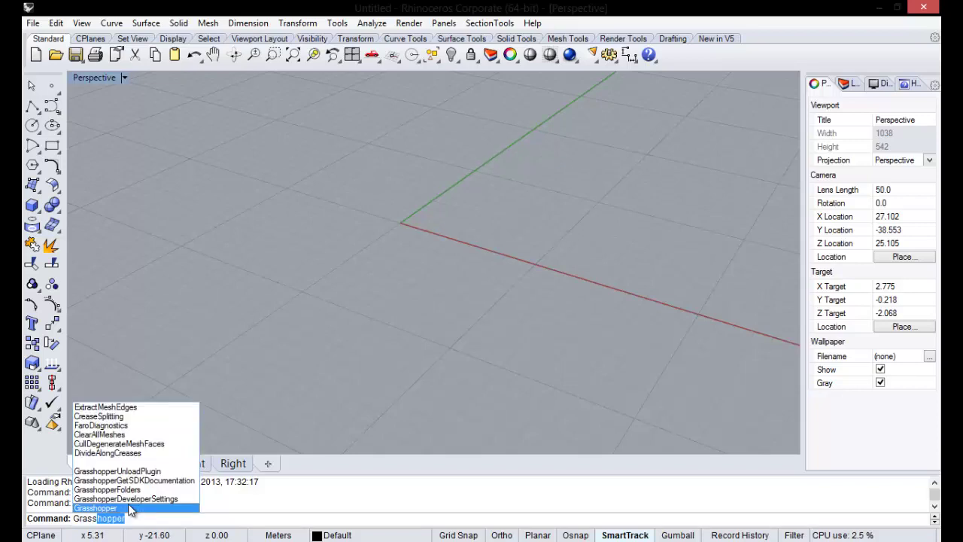
pyautogui.click(129, 509)
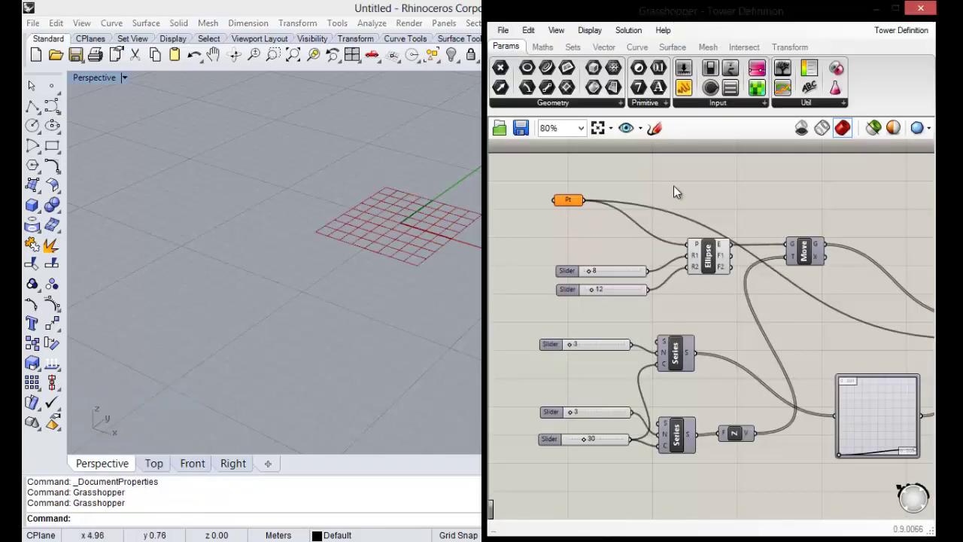
pyautogui.scroll(2, 661, 243)
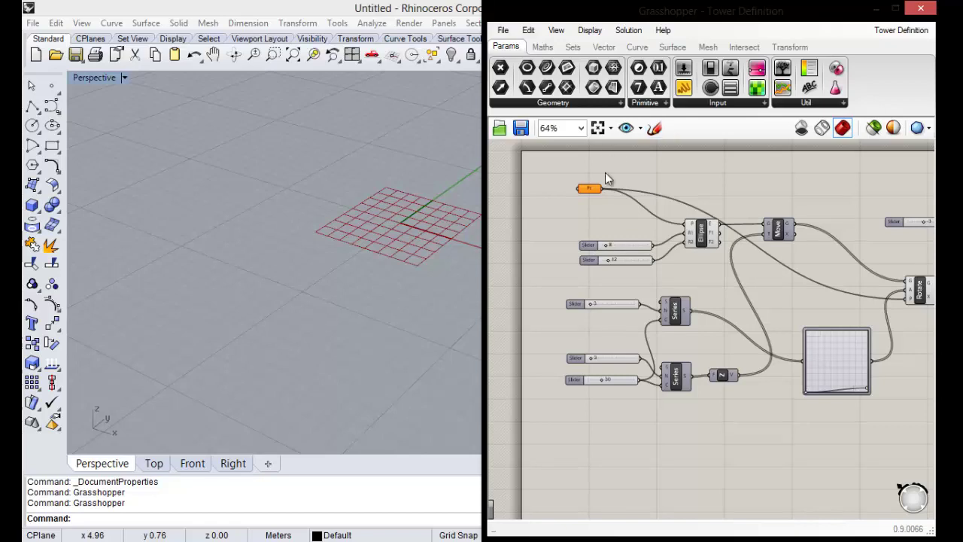
pyautogui.scroll(1, 635, 261)
pyautogui.scroll(2, 704, 279)
pyautogui.scroll(1, 636, 253)
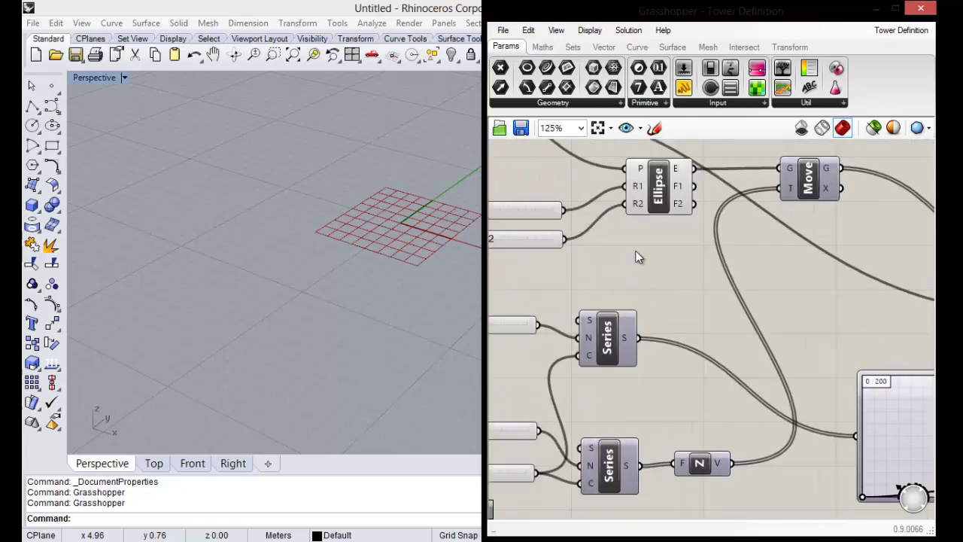
pyautogui.moveTo(637, 253); pyautogui.dragTo(702, 292, button='right')
# Widen the Grasshopper editor to reveal the Rotate and graph mapper components
pyautogui.scroll(-5, 720, 330)
pyautogui.scroll(4, 610, 226)
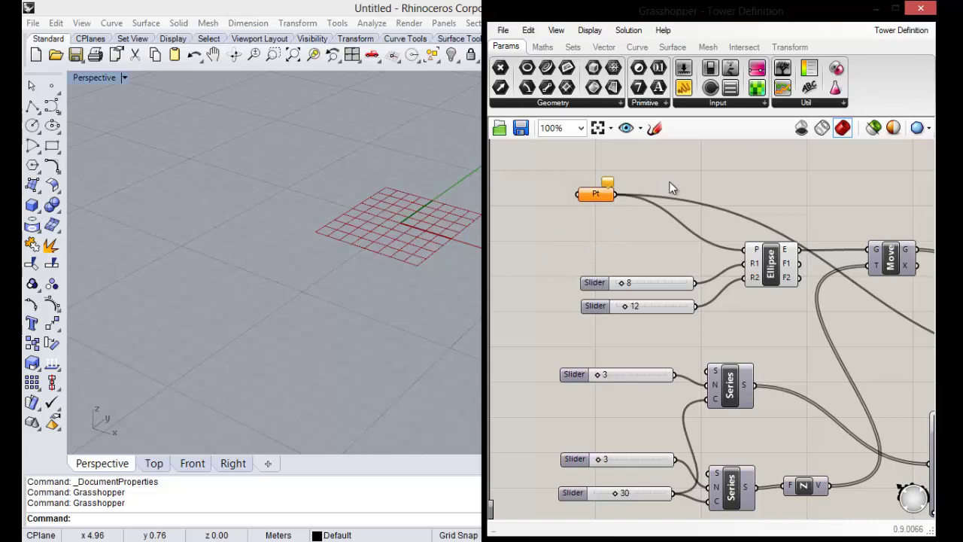
pyautogui.moveTo(486, 200); pyautogui.dragTo(208, 214)
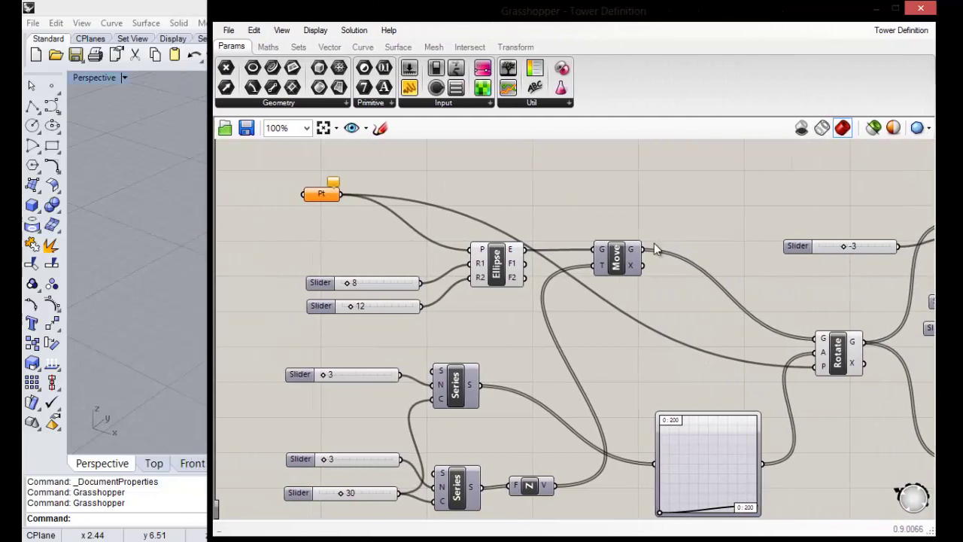
pyautogui.scroll(-3, 508, 308)
pyautogui.scroll(2, 434, 229)
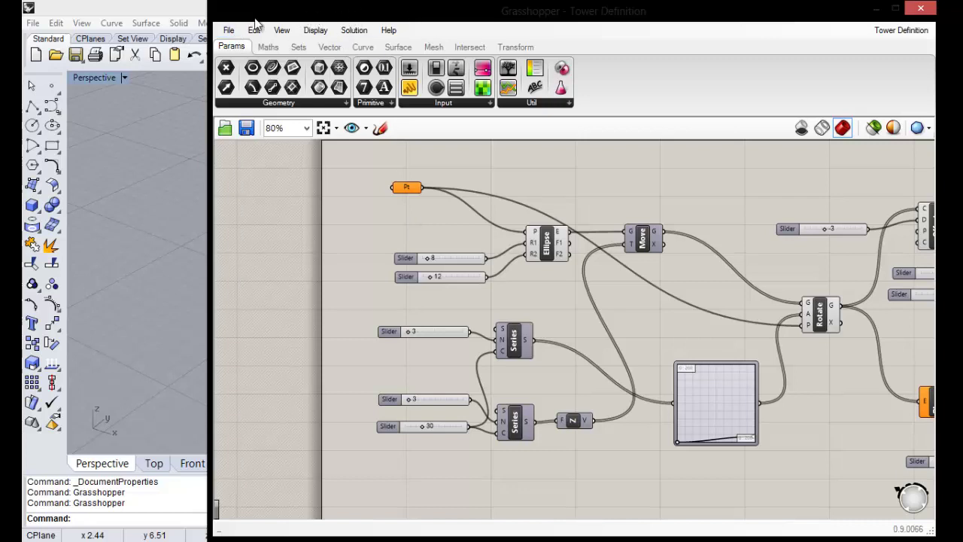
pyautogui.click(388, 30)
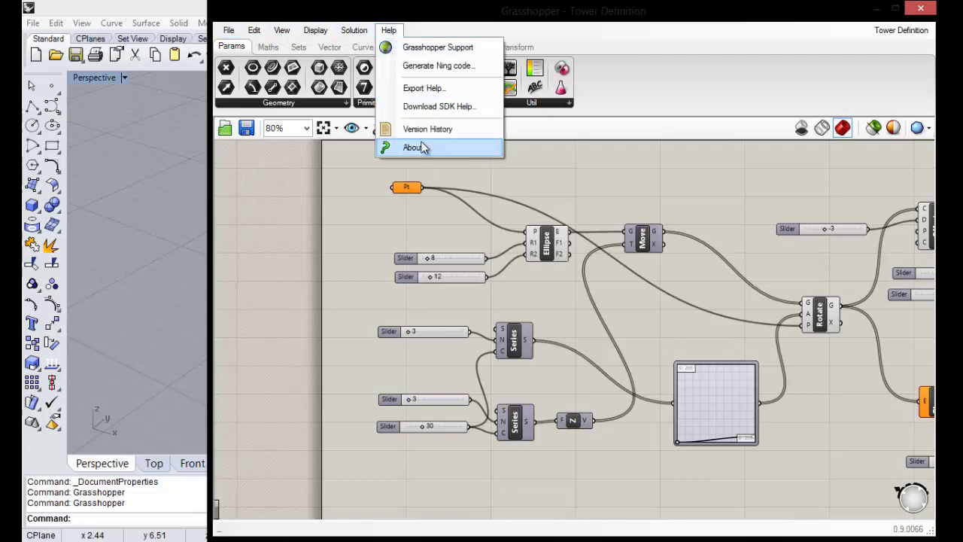
pyautogui.click(228, 32)
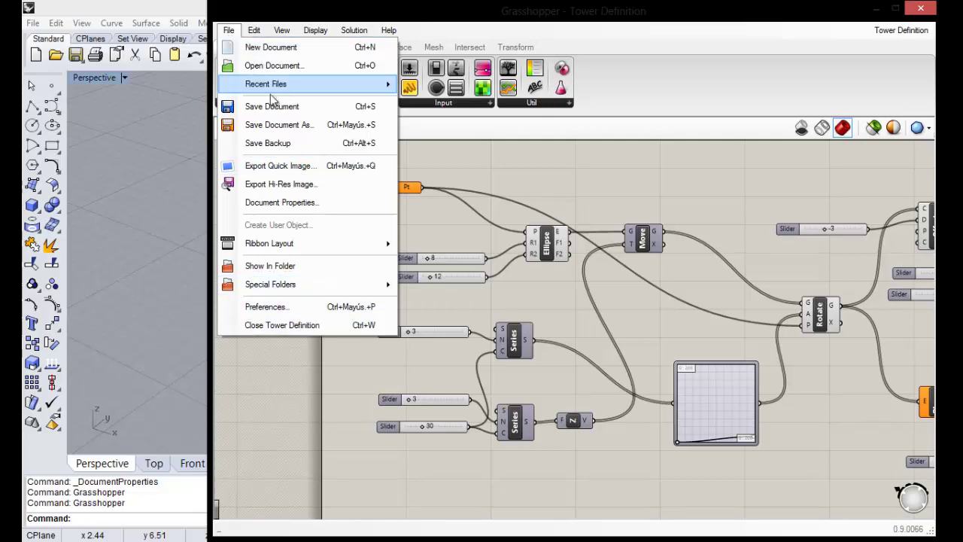
pyautogui.click(290, 109)
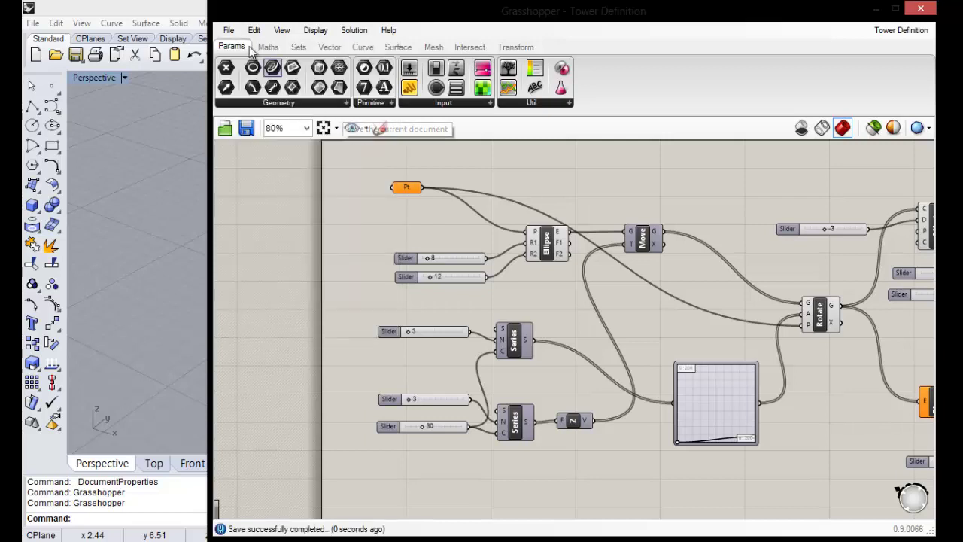
pyautogui.click(228, 30)
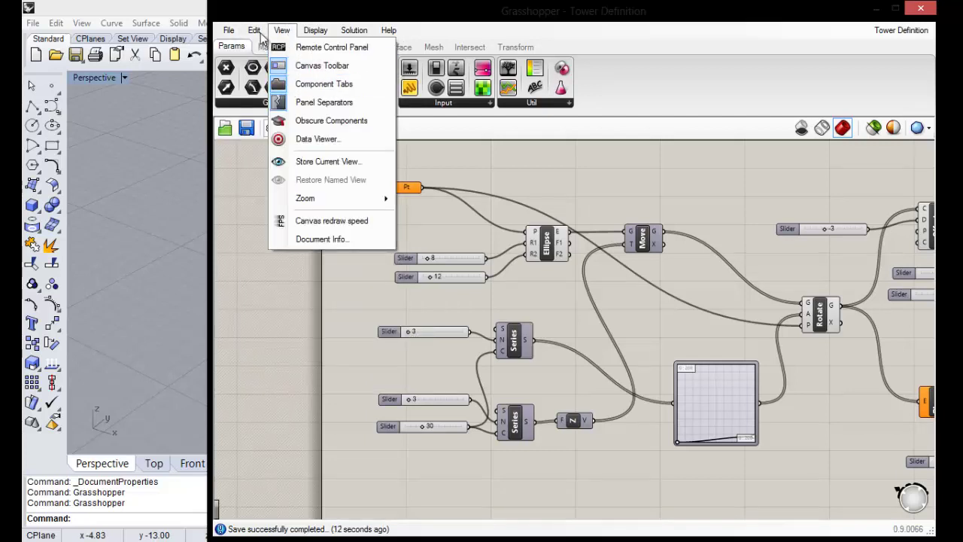
pyautogui.moveTo(254, 31)
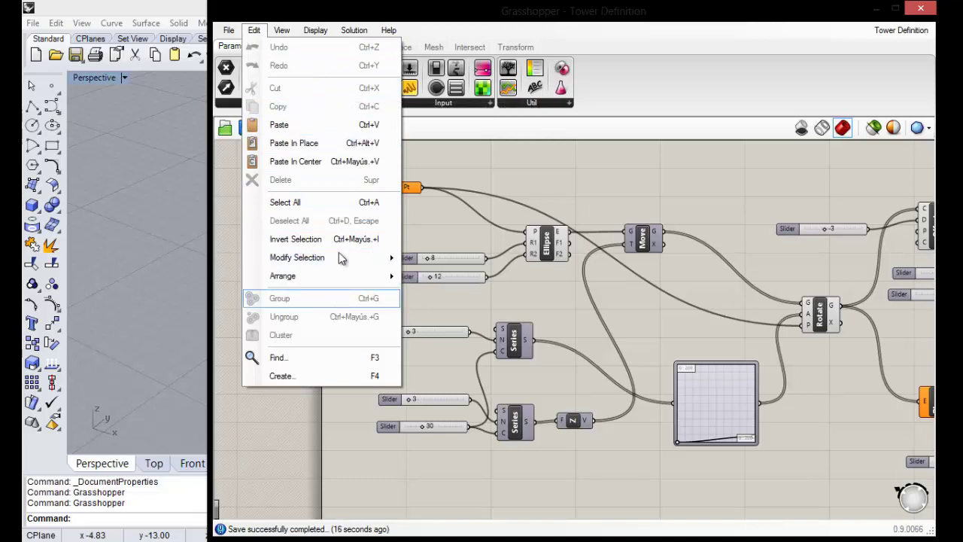
pyautogui.click(281, 32)
pyautogui.click(281, 32)
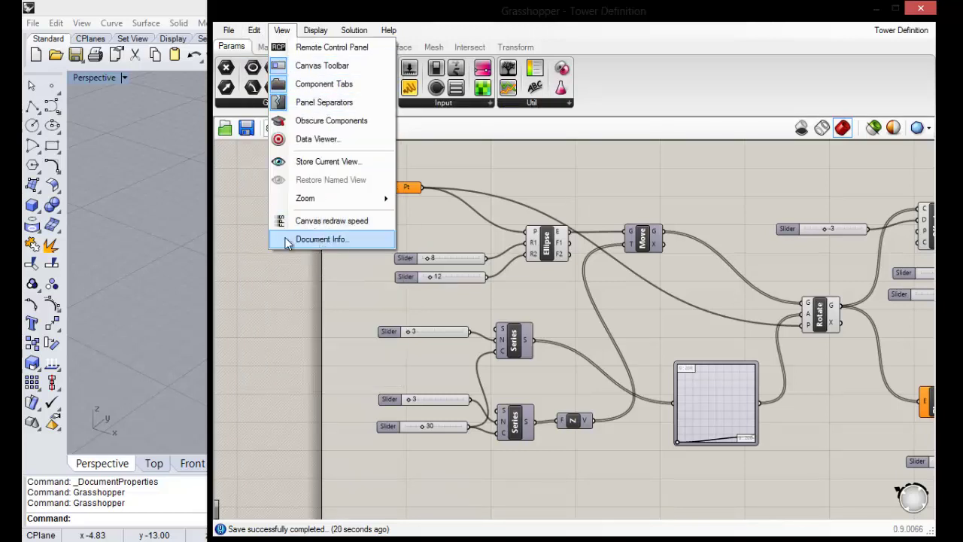
pyautogui.click(326, 238)
pyautogui.moveTo(331, 52); pyautogui.dragTo(470, 50)
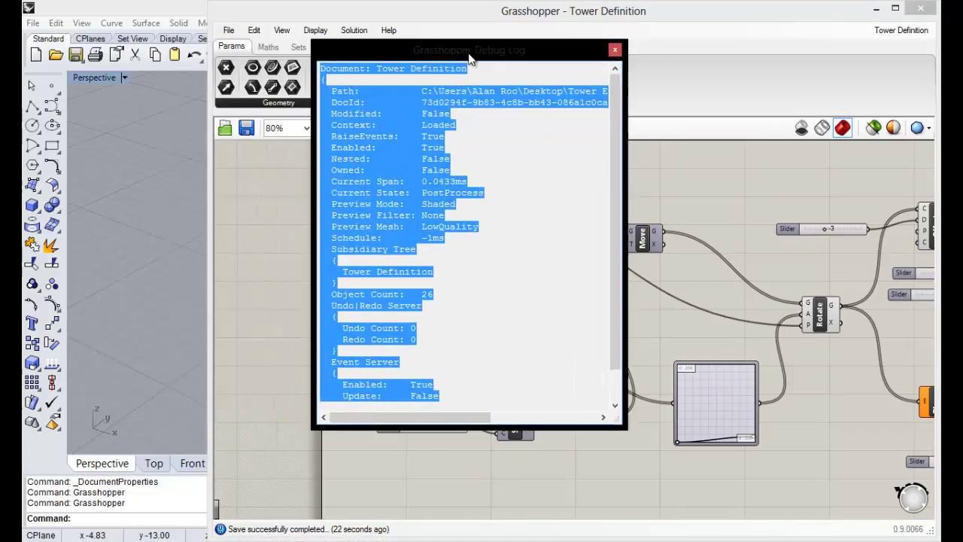
pyautogui.click(403, 203)
pyautogui.scroll(-1, 435, 275)
pyautogui.scroll(1, 594, 77)
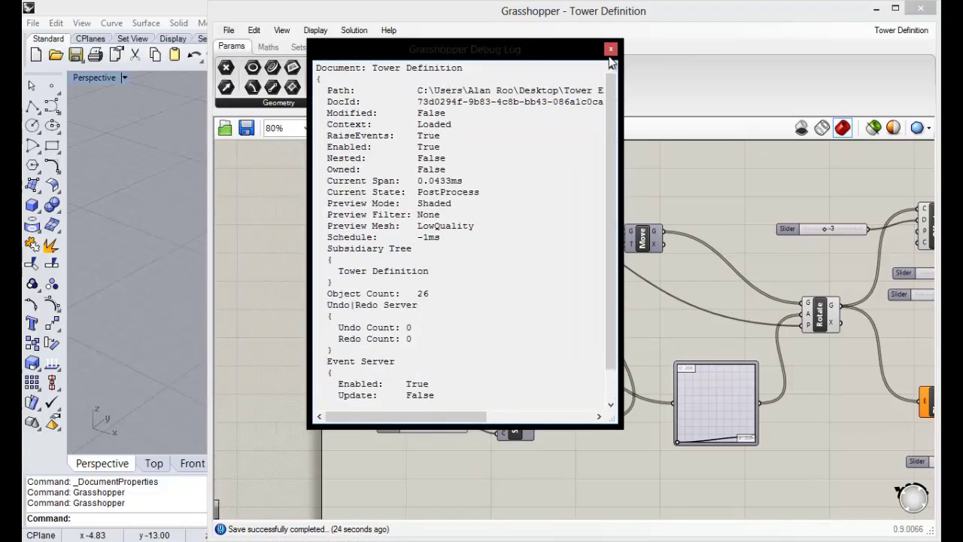
pyautogui.click(610, 49)
pyautogui.click(316, 31)
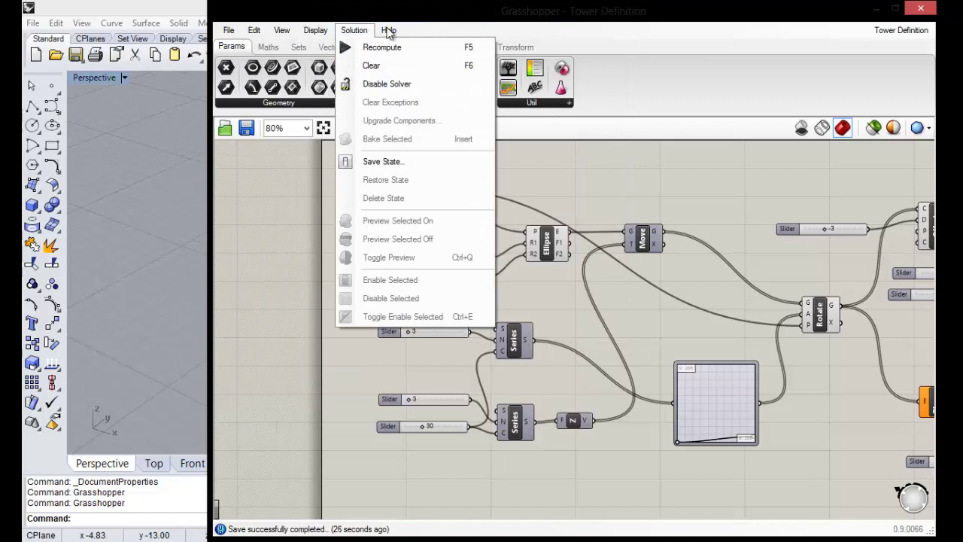
pyautogui.click(650, 39)
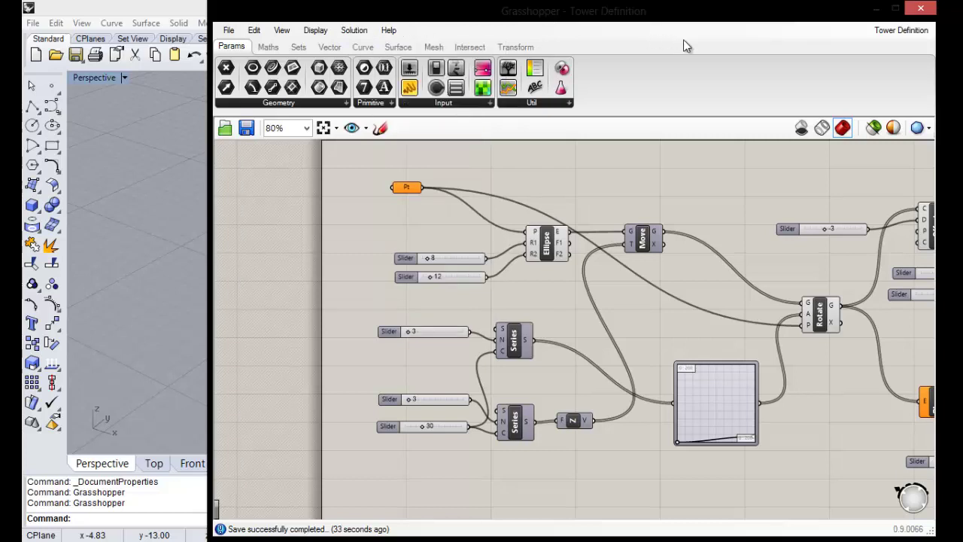
# Deselect the canvas, zoom out, and maximize Grasshopper to show the whole Tower Definition
pyautogui.click(906, 34)
pyautogui.moveTo(696, 167); pyautogui.dragTo(537, 189)
pyautogui.scroll(-3, 388, 216)
pyautogui.scroll(2, 561, 233)
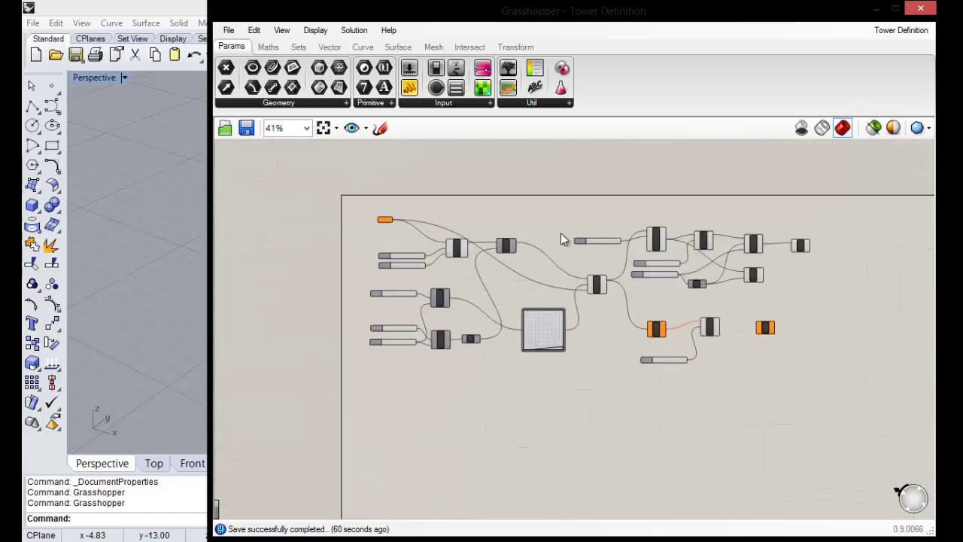
pyautogui.scroll(-2, 587, 242)
pyautogui.scroll(1, 559, 235)
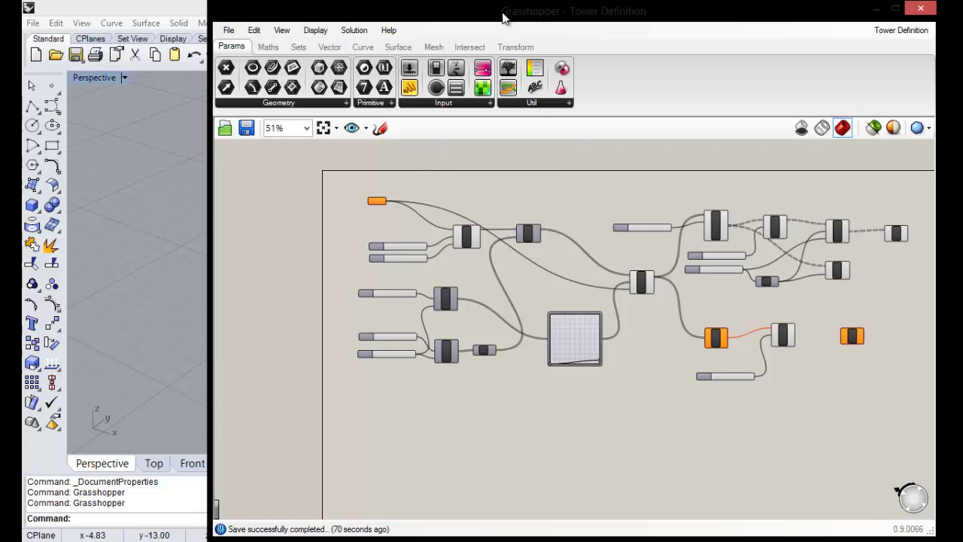
pyautogui.moveTo(505, 11); pyautogui.dragTo(552, 1)
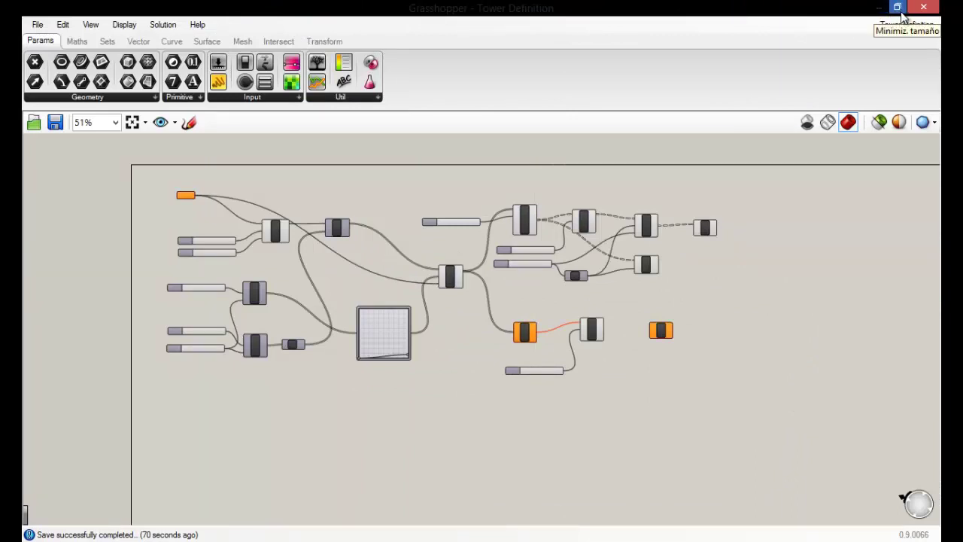
pyautogui.click(897, 7)
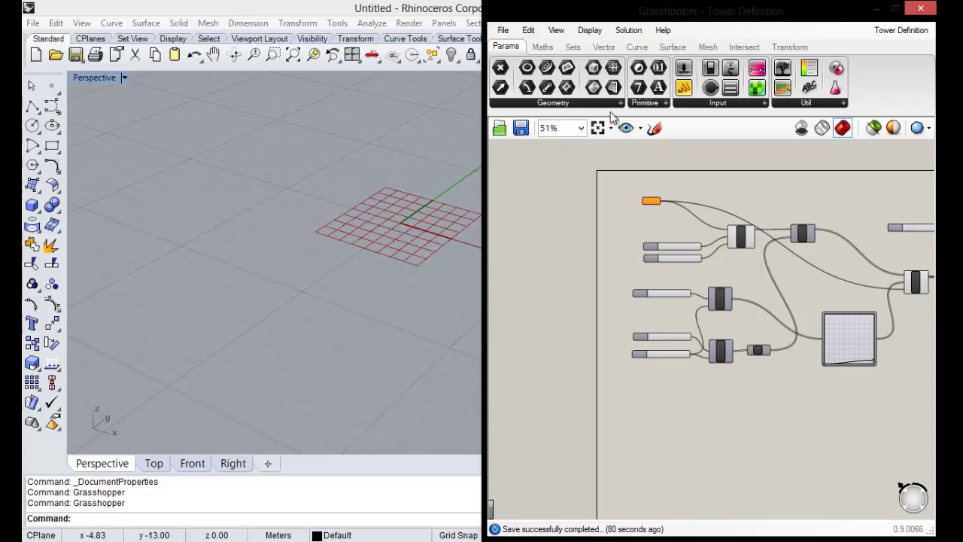
pyautogui.doubleClick(689, 26)
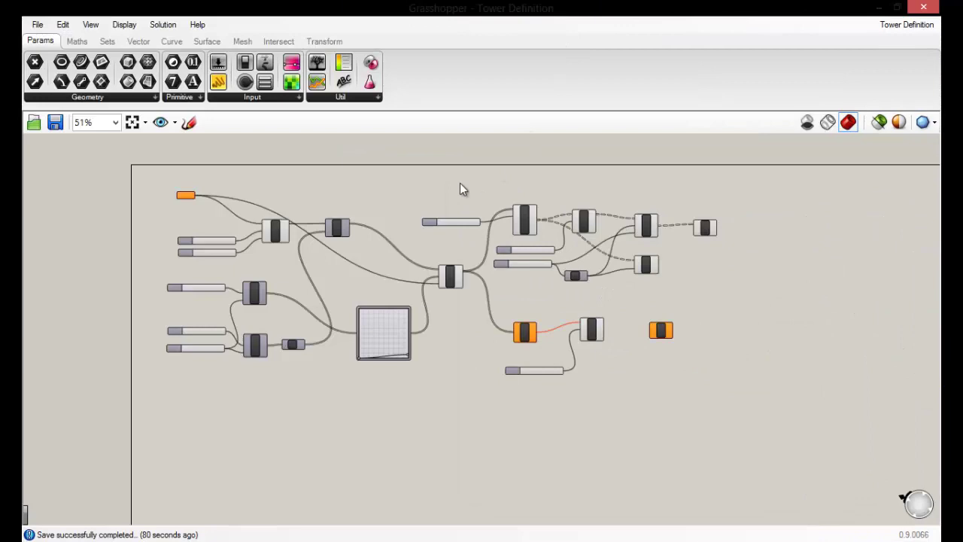
pyautogui.scroll(2, 225, 161)
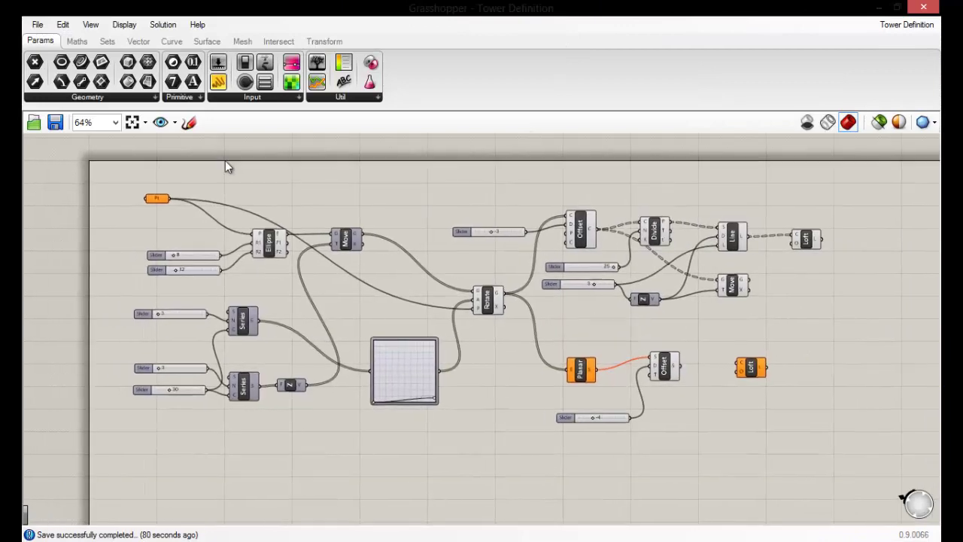
pyautogui.click(134, 123)
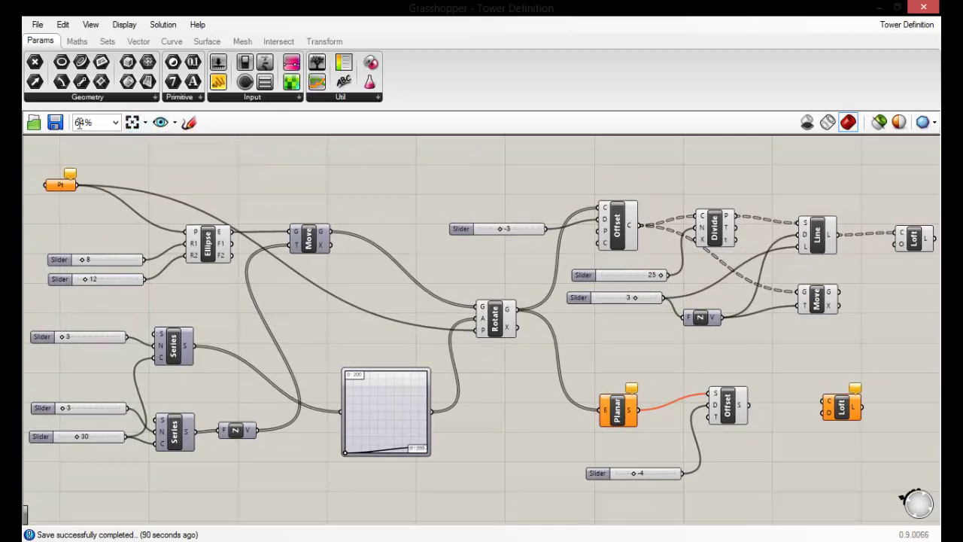
pyautogui.click(115, 122)
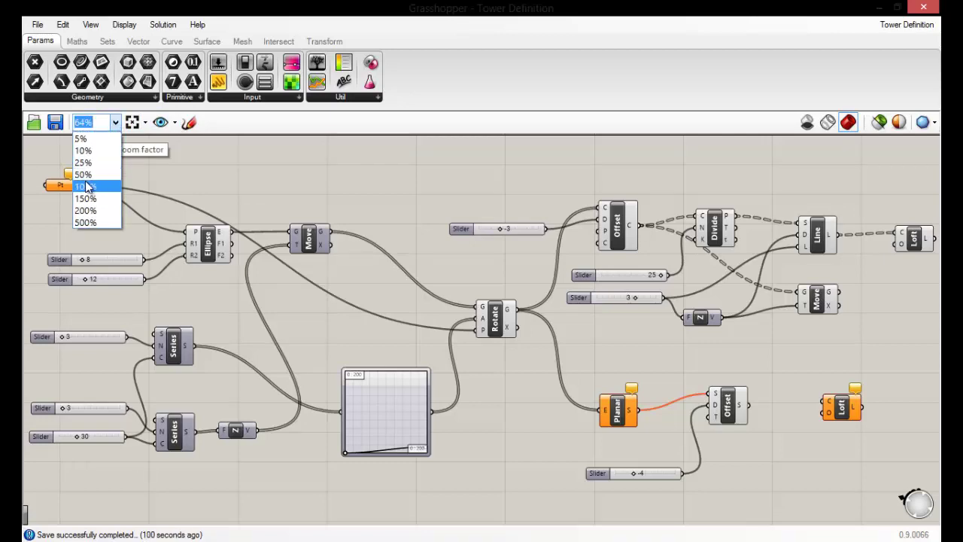
pyautogui.click(90, 188)
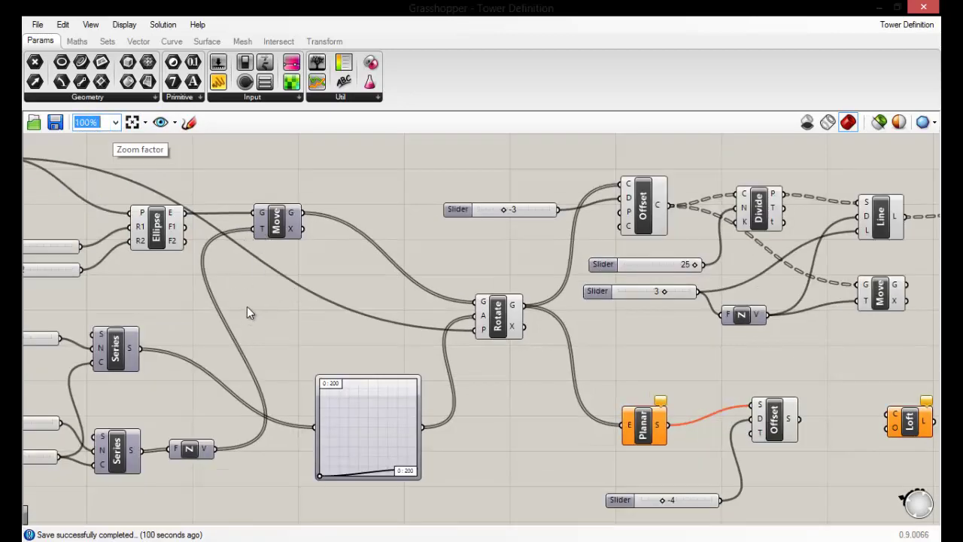
pyautogui.moveTo(247, 306); pyautogui.dragTo(527, 333, button='right')
pyautogui.moveTo(335, 271); pyautogui.dragTo(230, 204, button='right')
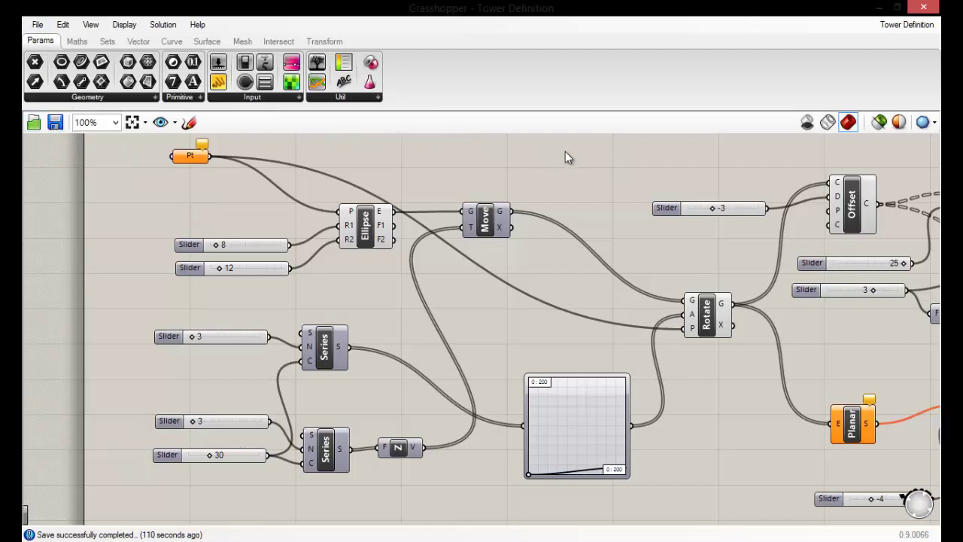
pyautogui.moveTo(617, 159); pyautogui.dragTo(507, 194, button='right')
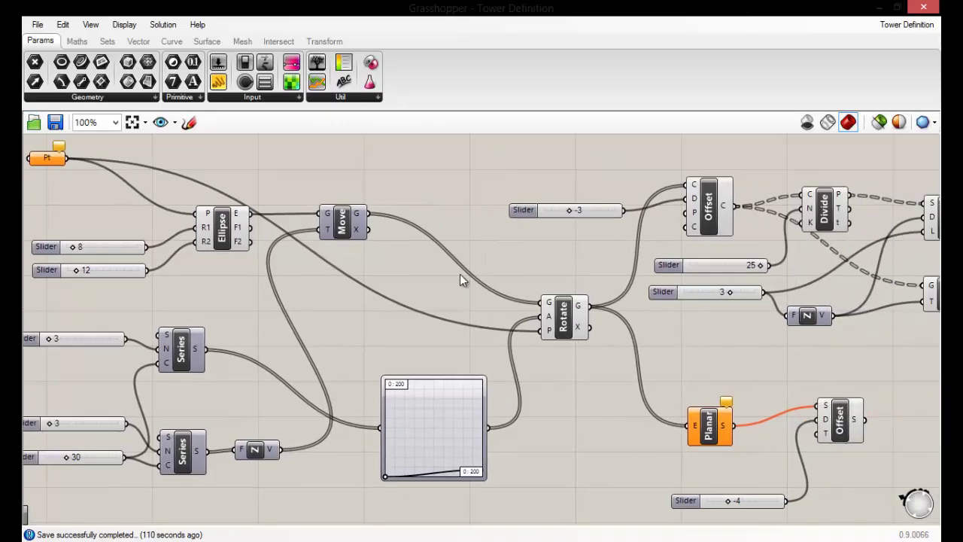
pyautogui.scroll(-2, 500, 277)
pyautogui.scroll(2, 495, 277)
pyautogui.scroll(-2, 578, 256)
pyautogui.scroll(2, 609, 263)
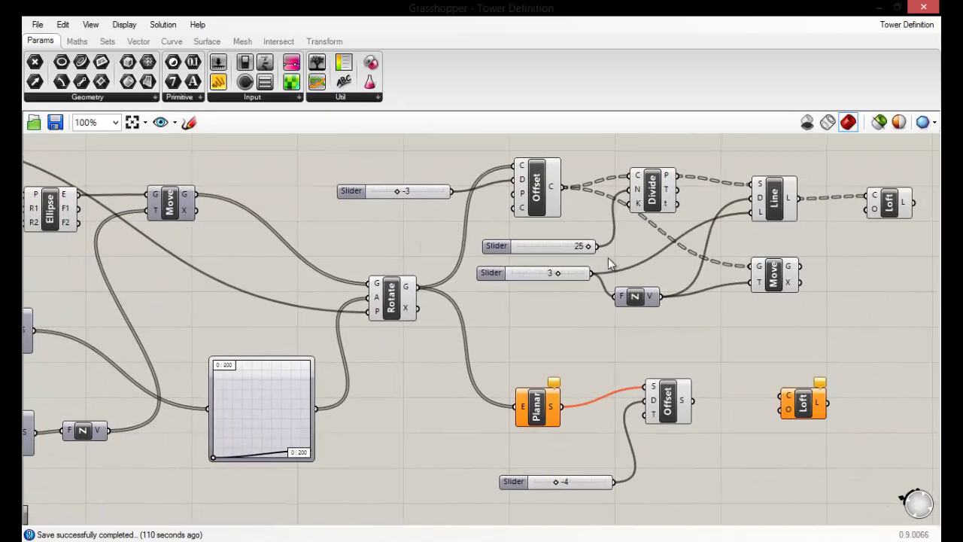
pyautogui.scroll(-2, 610, 263)
pyautogui.scroll(1, 402, 194)
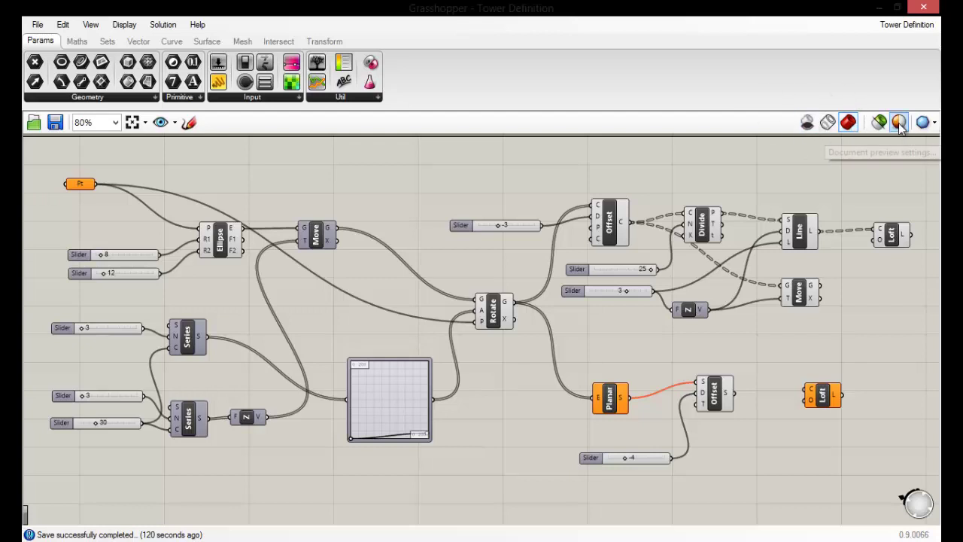
pyautogui.click(924, 125)
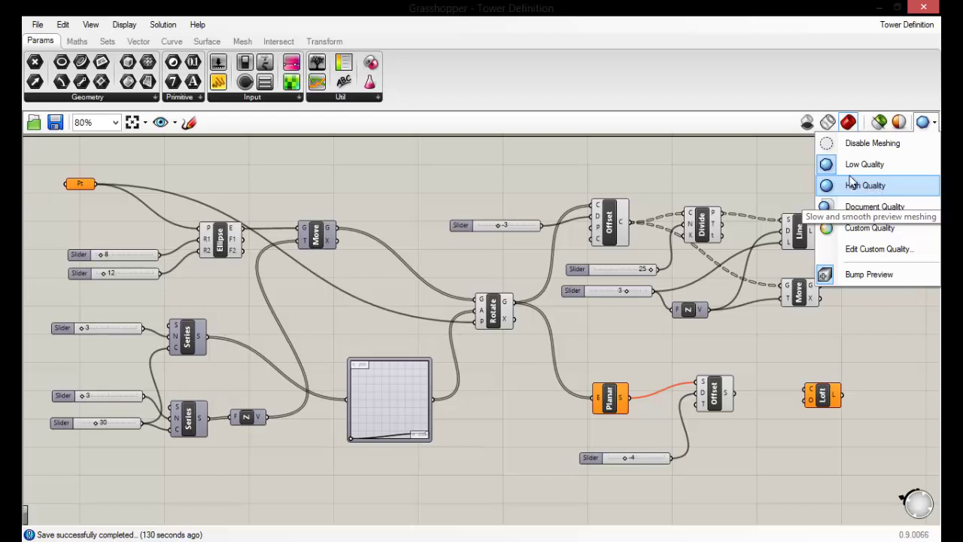
pyautogui.click(880, 211)
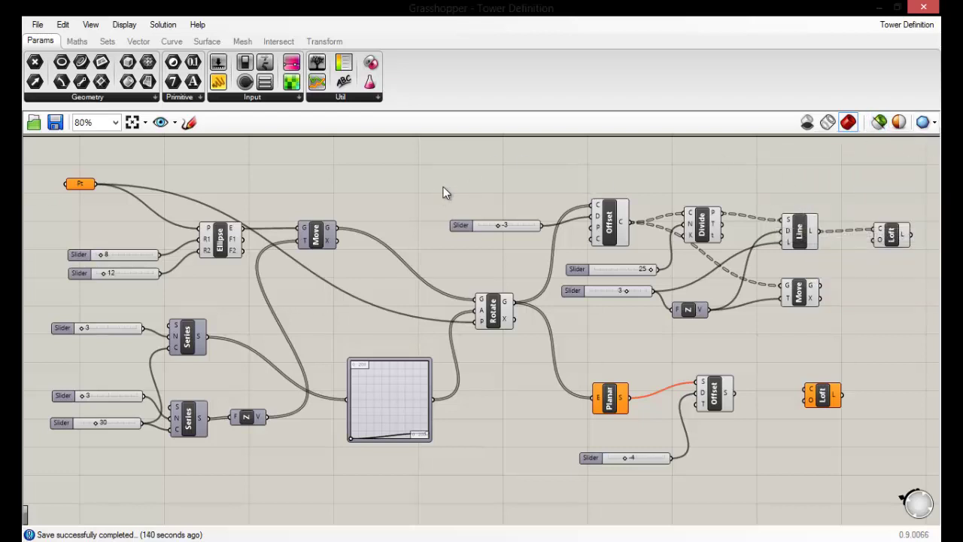
pyautogui.scroll(-3, 350, 226)
pyautogui.scroll(5, 456, 200)
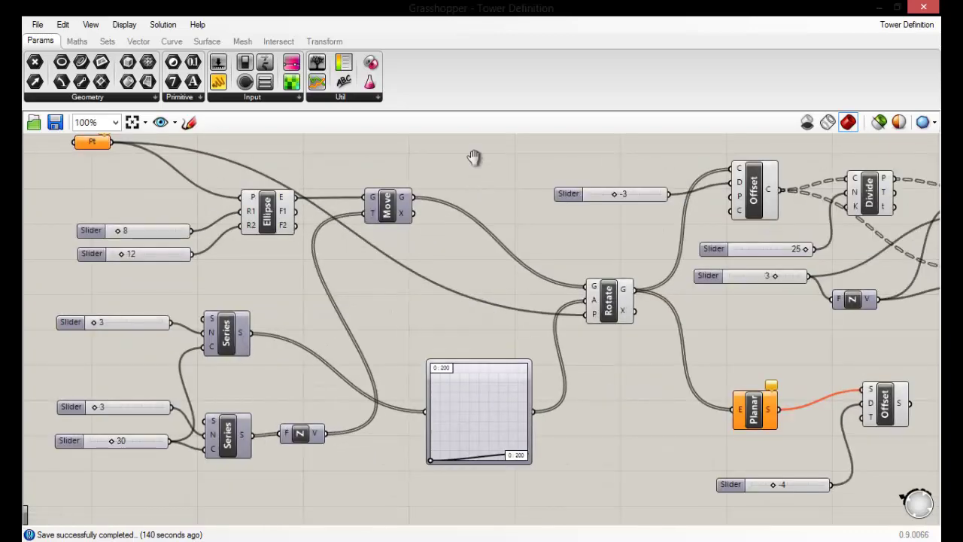
pyautogui.moveTo(474, 157); pyautogui.dragTo(649, 179, button='right')
pyautogui.scroll(-1, 711, 182)
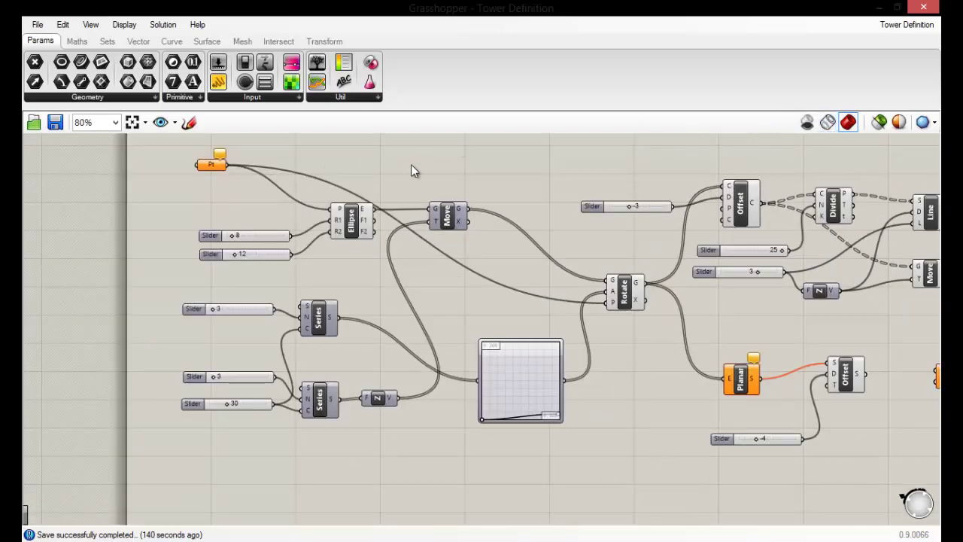
pyautogui.scroll(-1, 391, 166)
pyautogui.scroll(-1, 307, 197)
pyautogui.scroll(2, 208, 169)
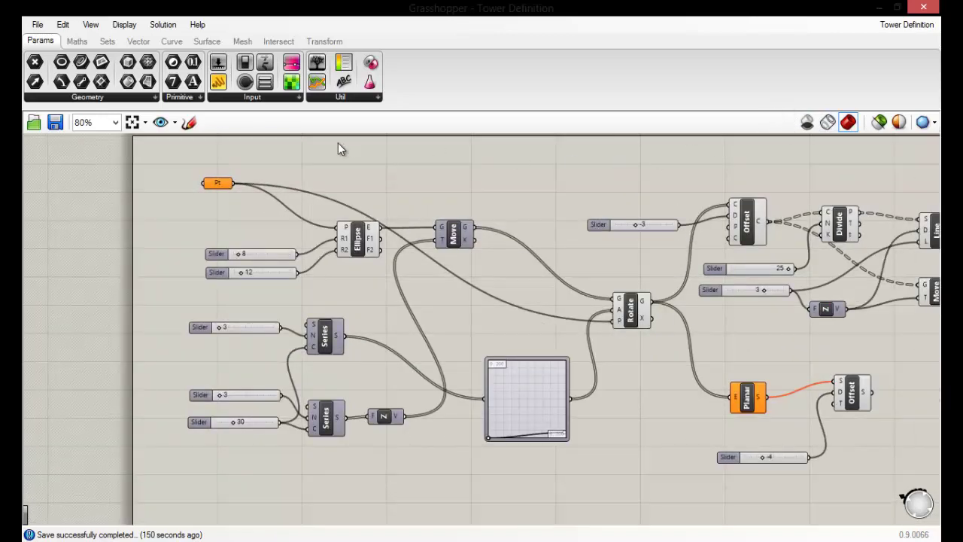
pyautogui.moveTo(339, 148); pyautogui.dragTo(442, 169)
pyautogui.moveTo(483, 168); pyautogui.dragTo(395, 181, button='right')
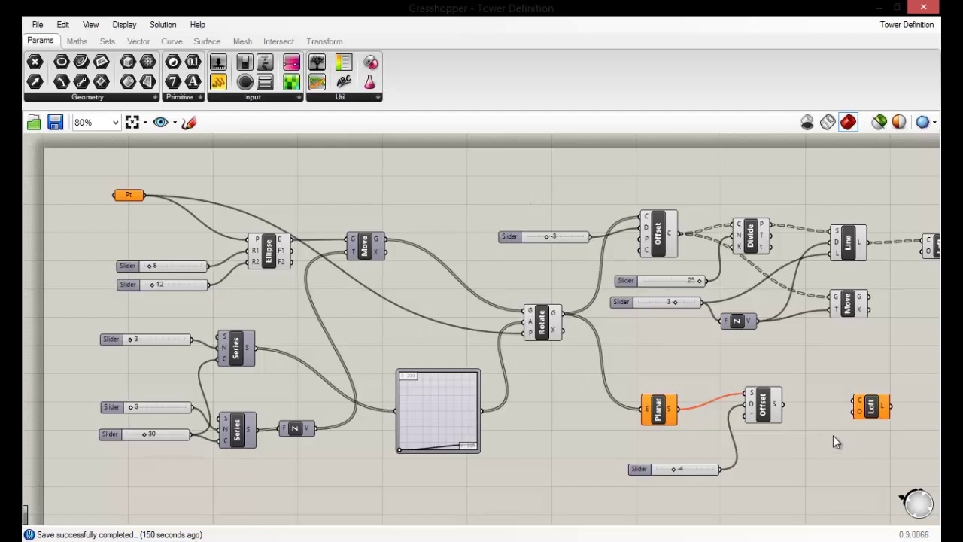
# Restore Grasshopper, snap it to the right half, and frame the Planar and Offset nodes
pyautogui.doubleClick(525, 8)
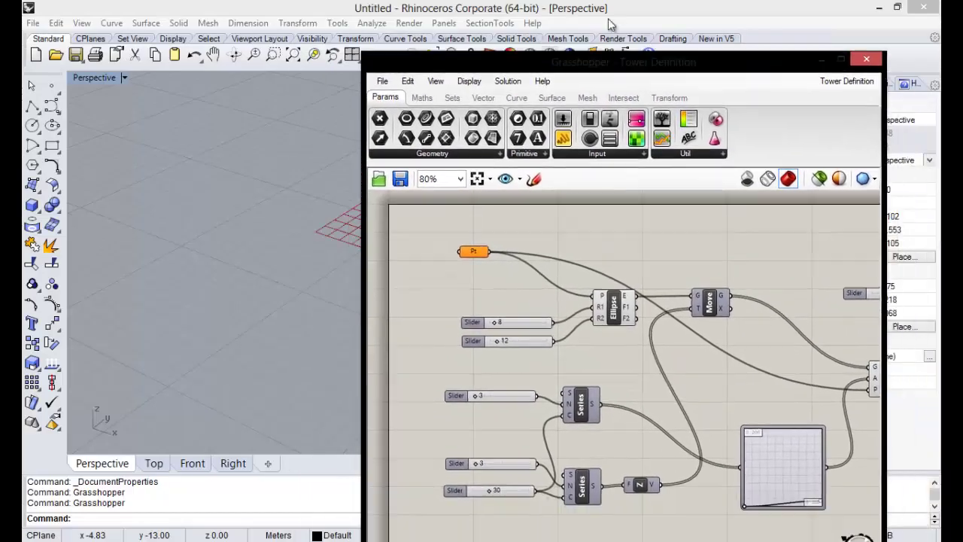
pyautogui.moveTo(611, 61); pyautogui.dragTo(962, 166)
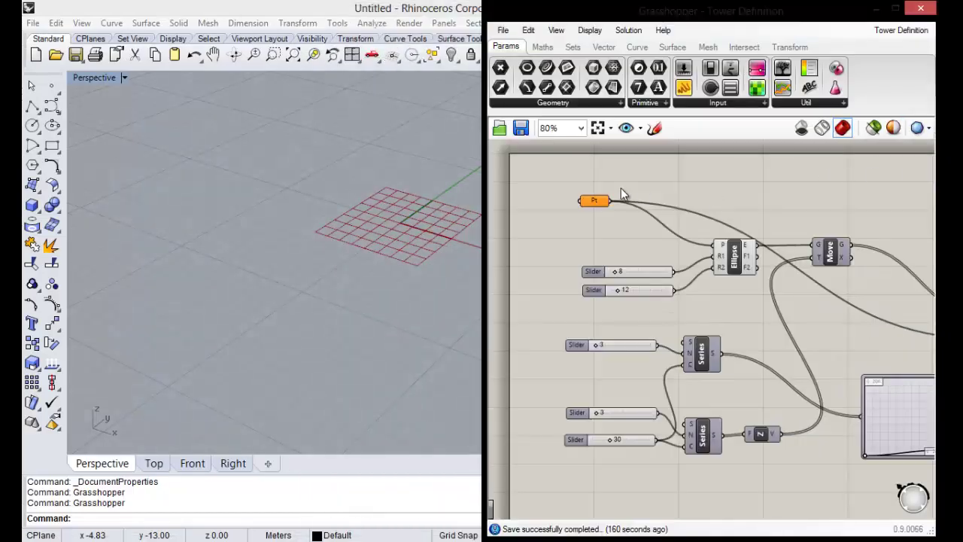
pyautogui.scroll(-5, 723, 257)
pyautogui.scroll(4, 723, 256)
pyautogui.moveTo(761, 326); pyautogui.dragTo(786, 385, button='right')
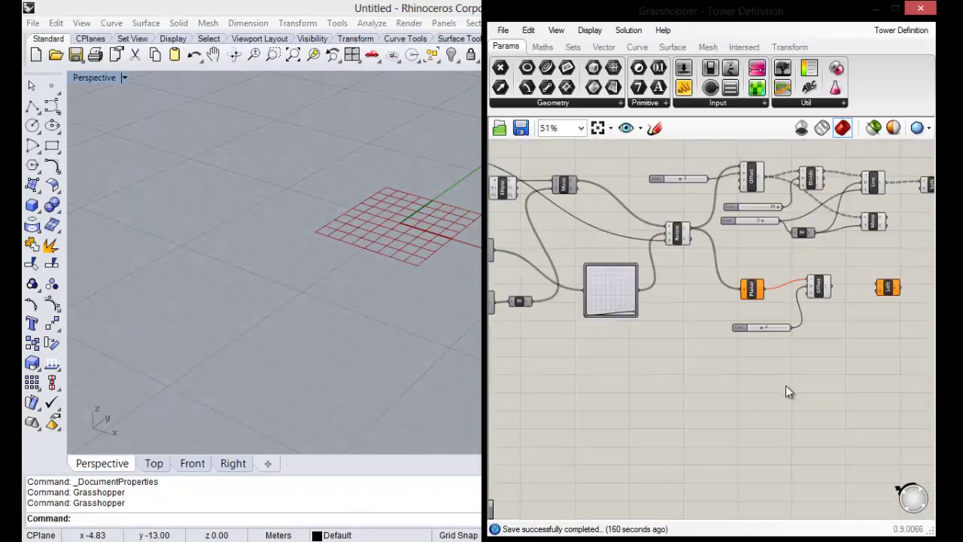
pyautogui.scroll(-1, 785, 386)
pyautogui.scroll(3, 745, 223)
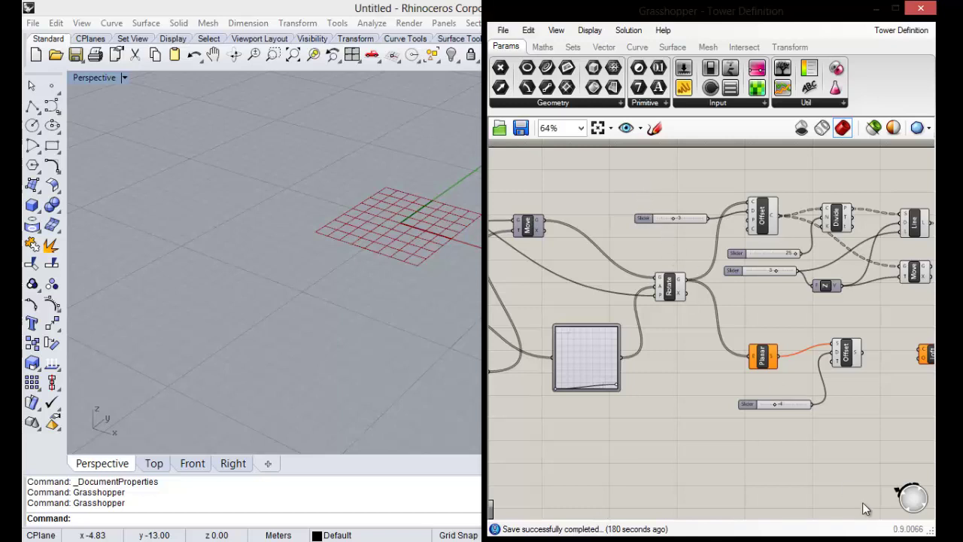
# Detach the Grasshopper editor from the half-screen snap and maximize it to full screen
pyautogui.moveTo(704, 15); pyautogui.dragTo(696, 123)
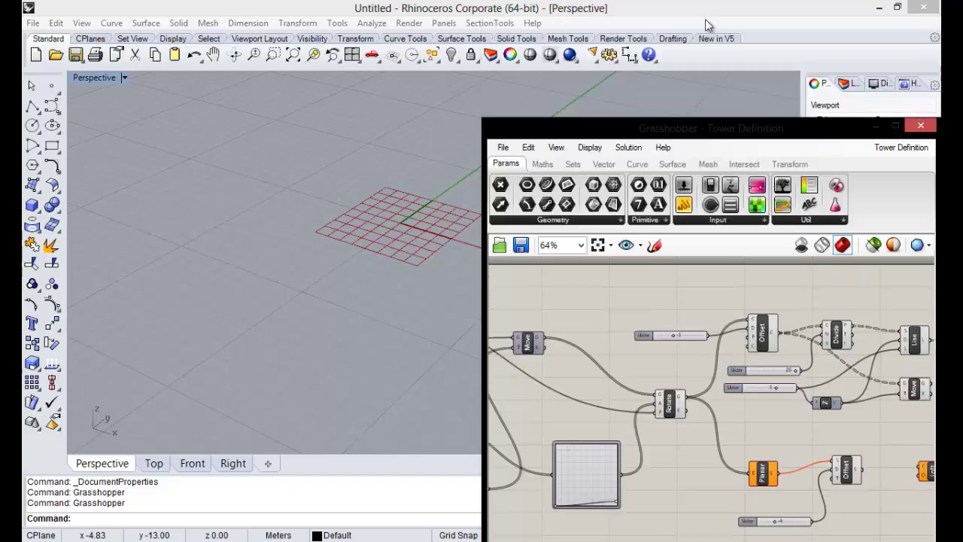
pyautogui.doubleClick(696, 123)
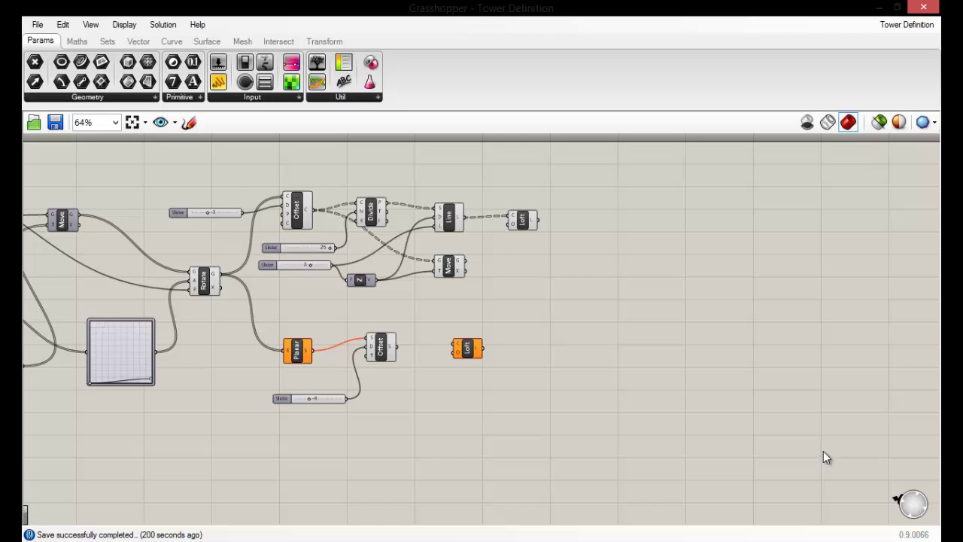
pyautogui.scroll(-2, 787, 351)
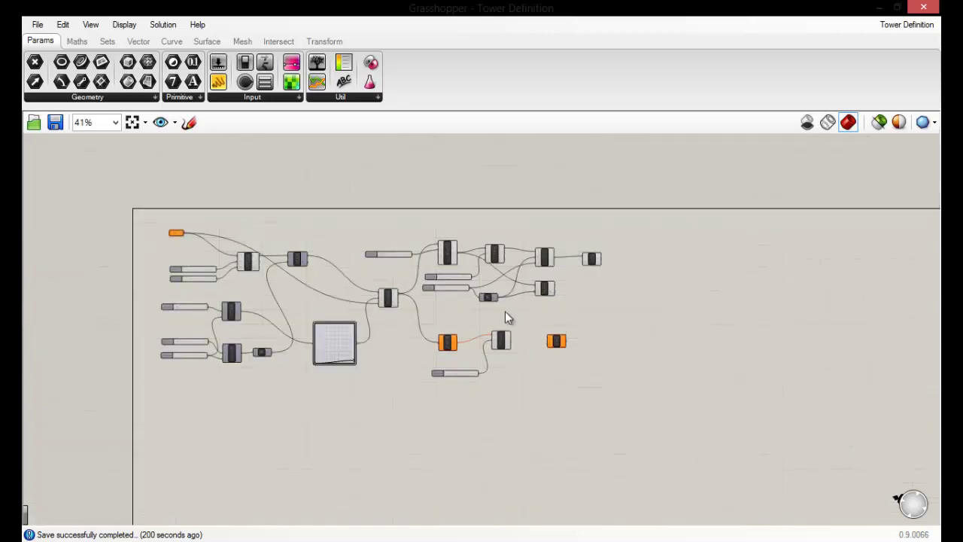
pyautogui.scroll(2, 114, 259)
# Check the Pt parameter and pan the canvas to show the definition's left side
pyautogui.click(212, 223)
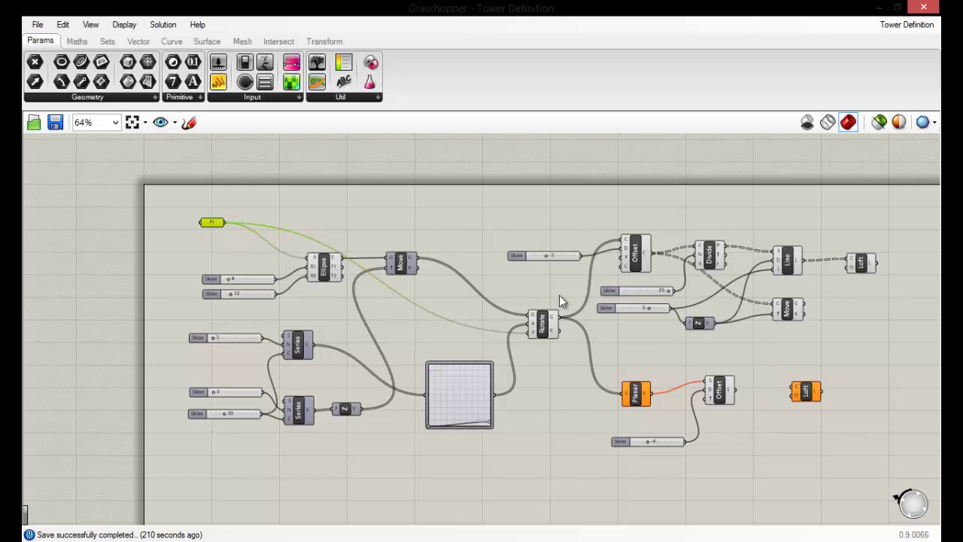
pyautogui.click(613, 345)
pyautogui.scroll(-1, 559, 249)
pyautogui.scroll(2, 369, 239)
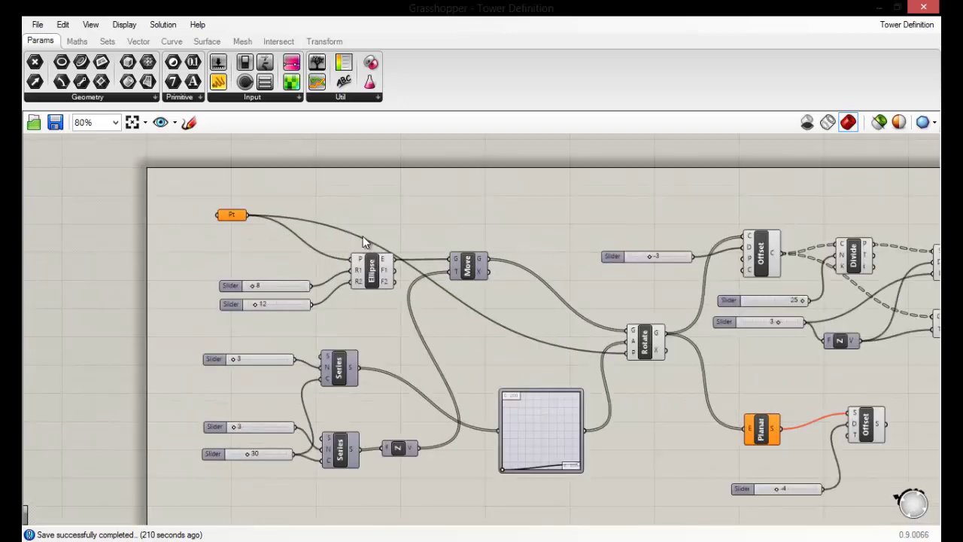
pyautogui.scroll(-2, 421, 255)
pyautogui.scroll(-1, 481, 251)
pyautogui.scroll(3, 483, 345)
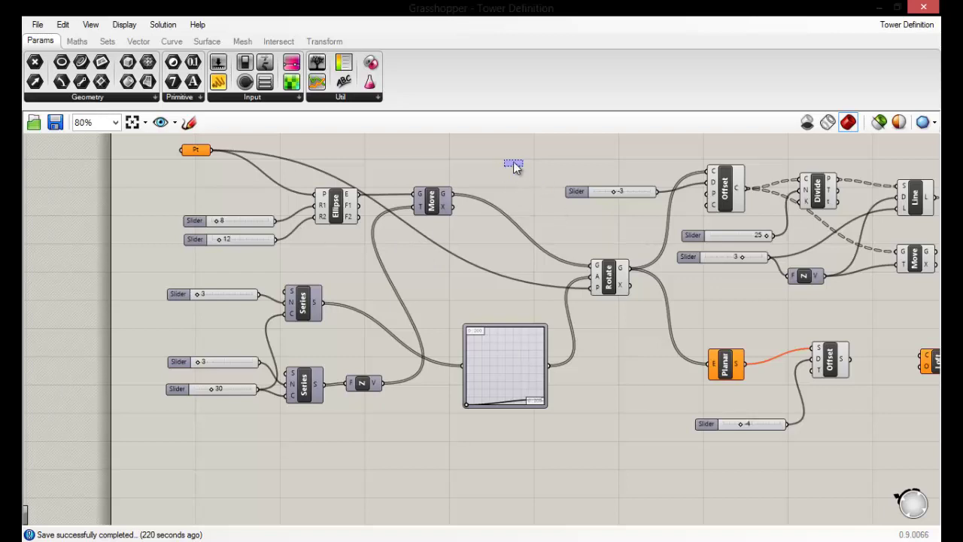
pyautogui.moveTo(514, 163); pyautogui.dragTo(477, 198, button='right')
pyautogui.scroll(-3, 539, 222)
pyautogui.scroll(3, 456, 269)
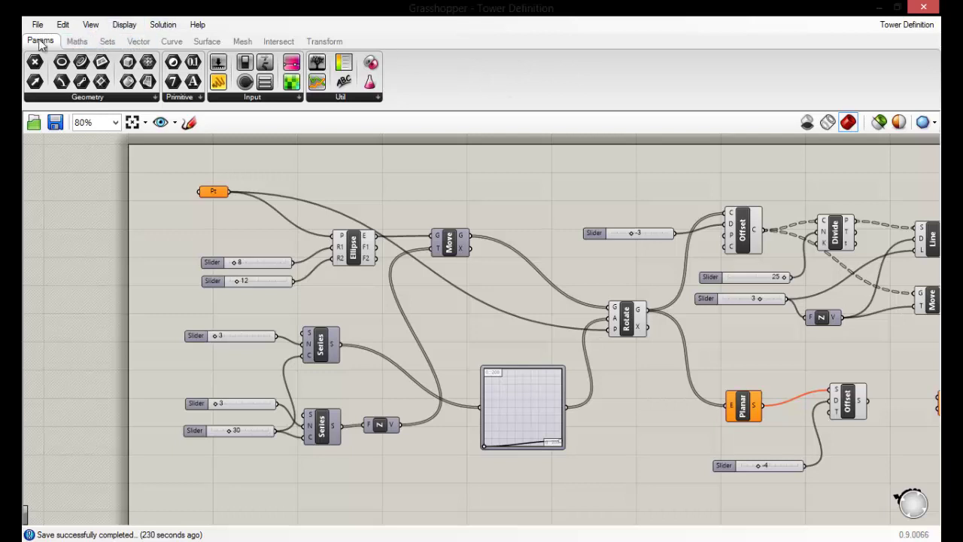
# Browse the Maths, Sets, Vector, Curve, Surface, Mesh, Intersect and Params tabs, ending on Transform
pyautogui.click(76, 41)
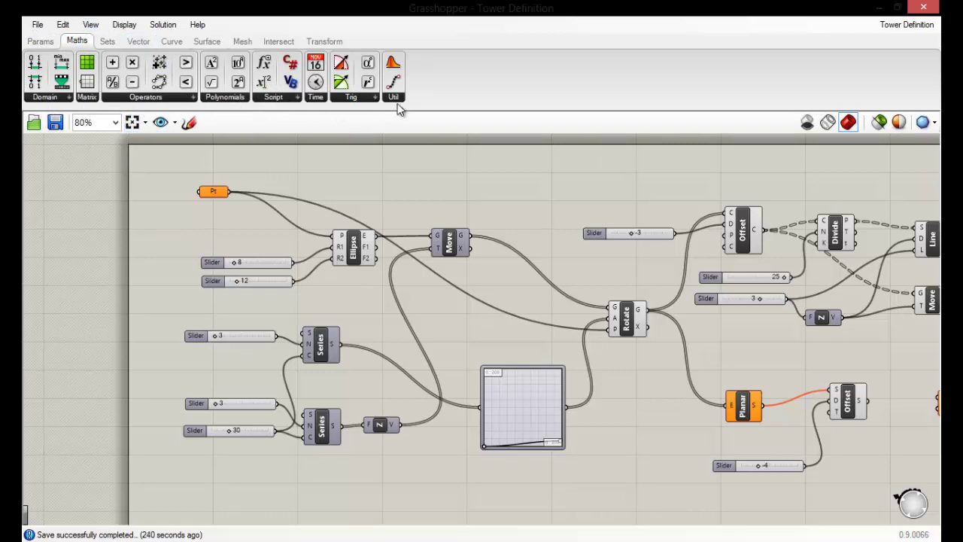
pyautogui.click(107, 41)
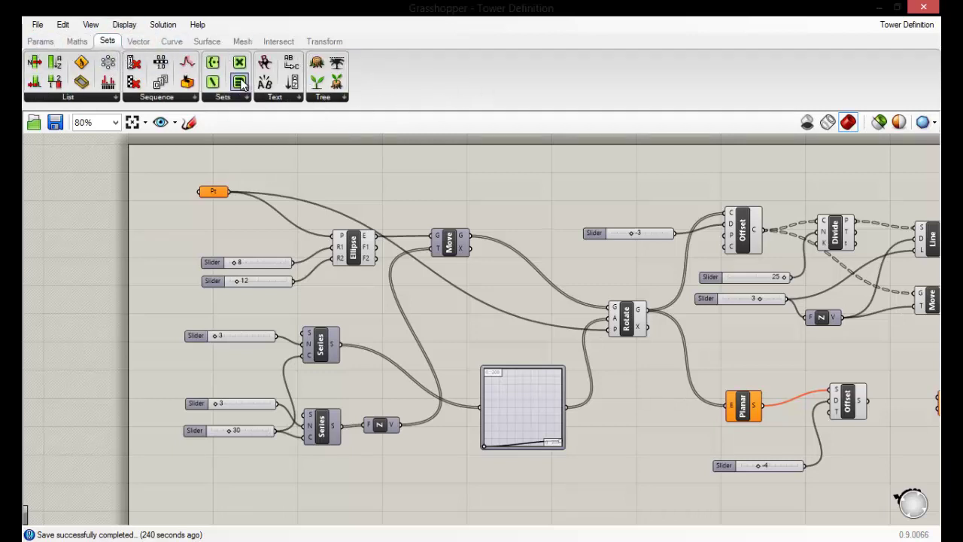
pyautogui.click(138, 41)
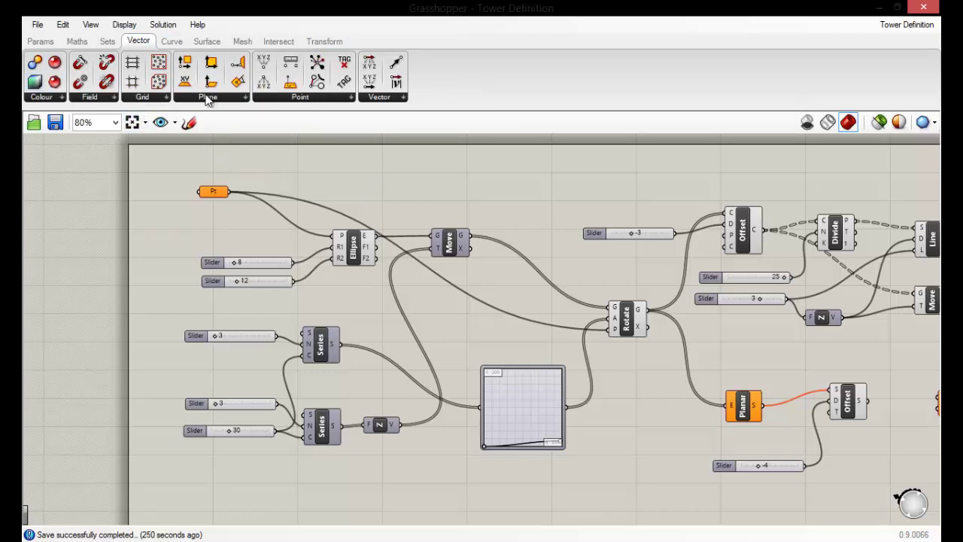
pyautogui.click(172, 41)
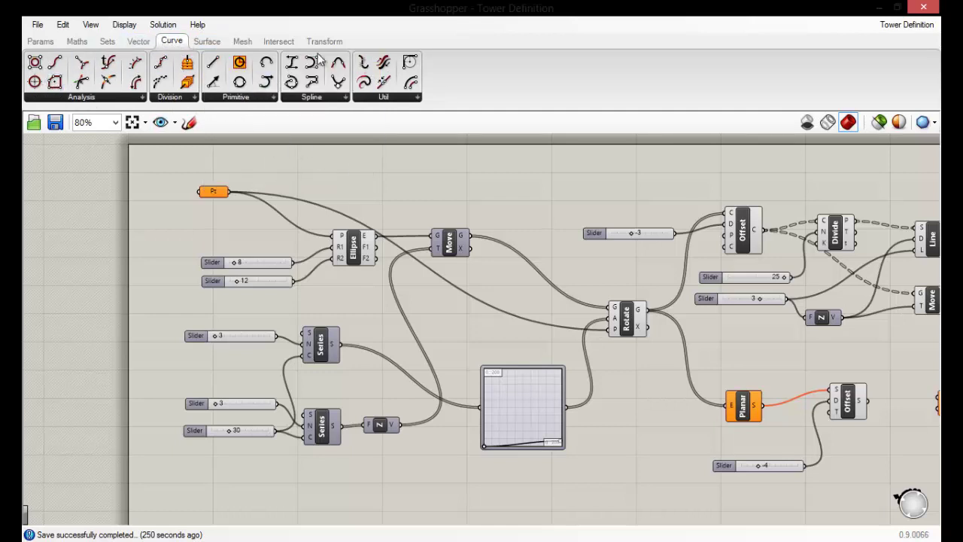
pyautogui.click(208, 42)
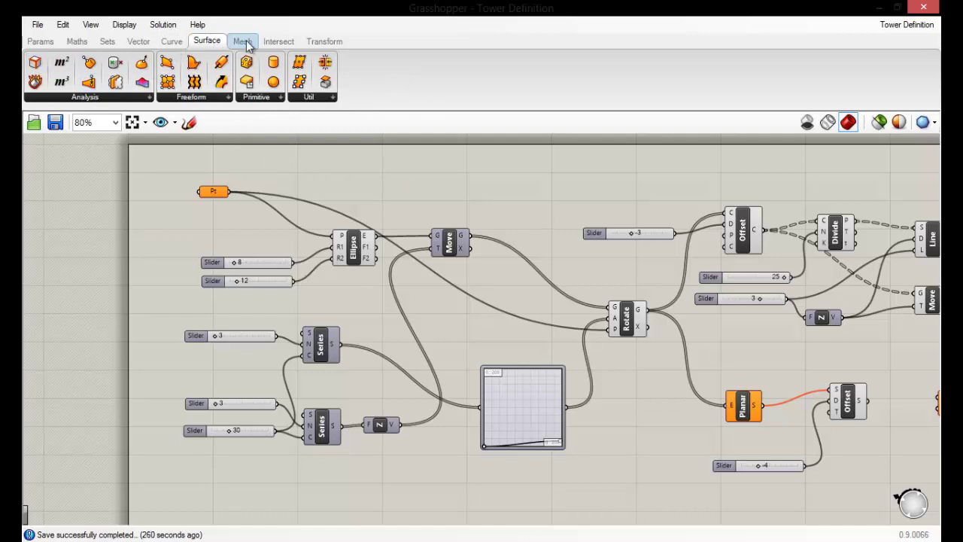
pyautogui.click(244, 43)
pyautogui.click(279, 41)
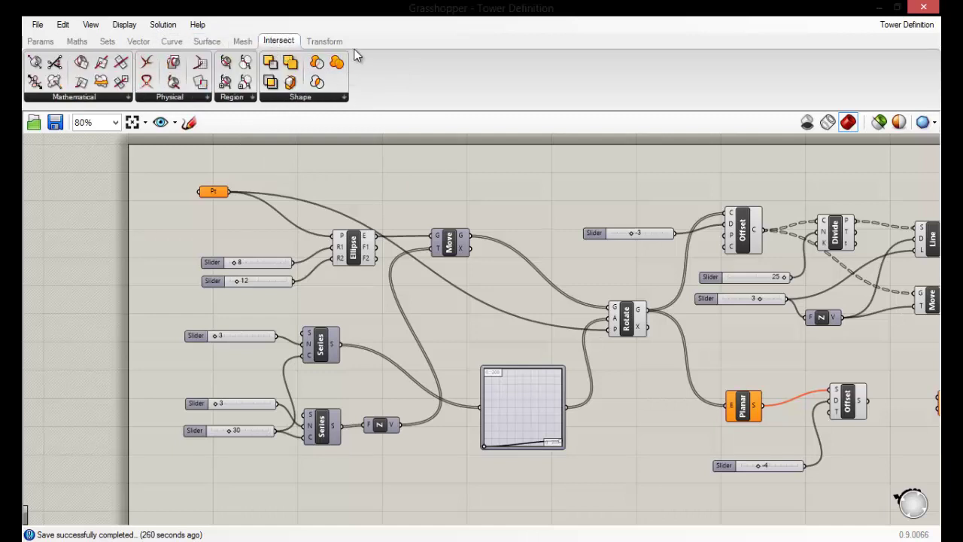
pyautogui.click(324, 42)
pyautogui.click(41, 42)
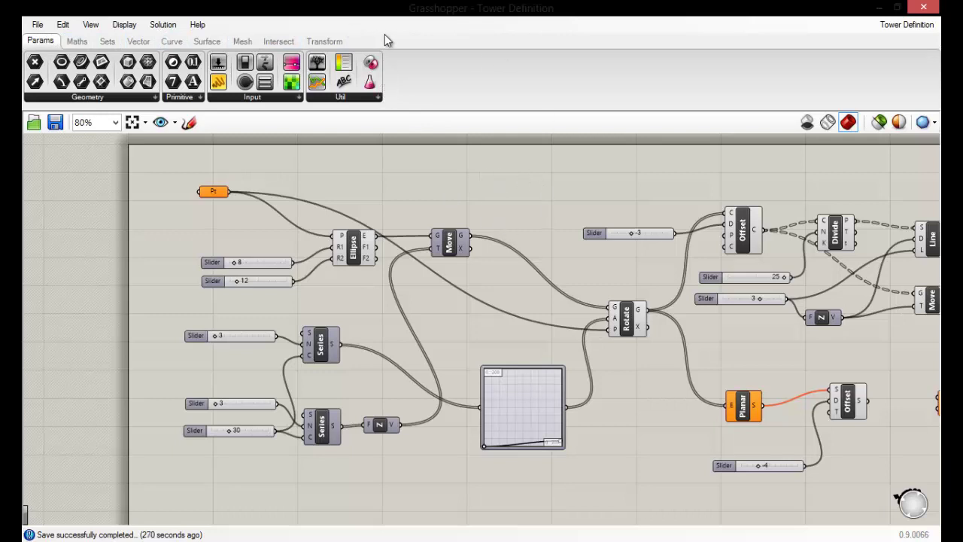
pyautogui.click(325, 41)
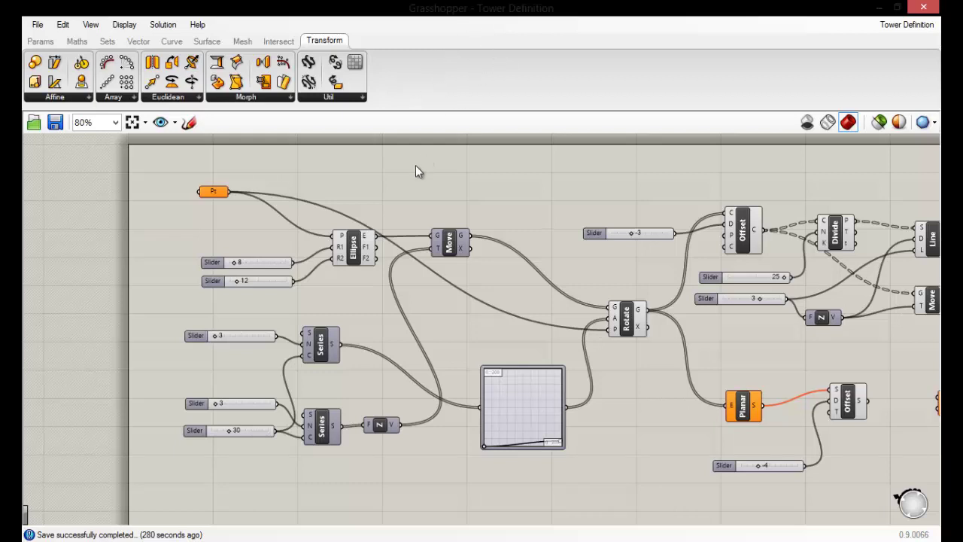
pyautogui.scroll(-1, 417, 216)
pyautogui.scroll(1, 362, 140)
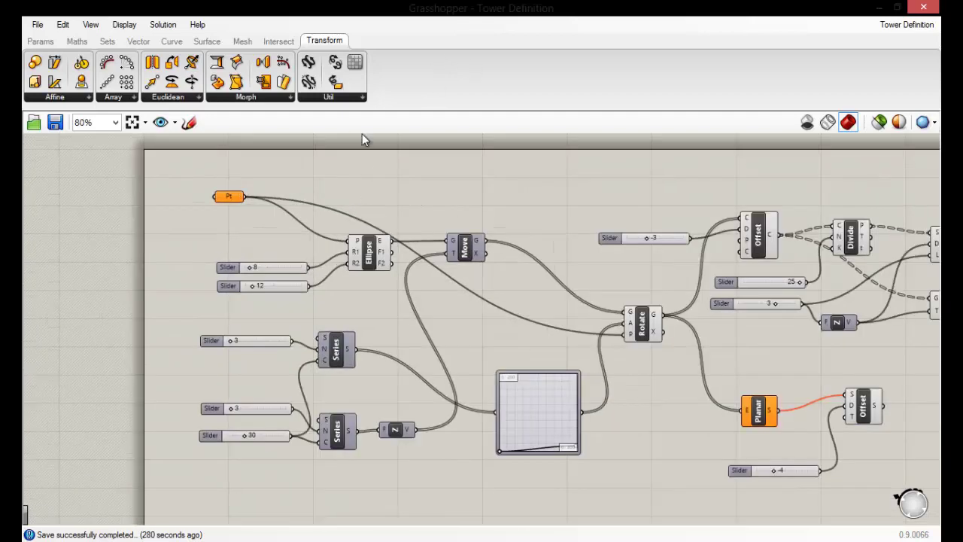
# From the Params tab, place a trial Circle parameter above the definition, then delete it
pyautogui.click(40, 41)
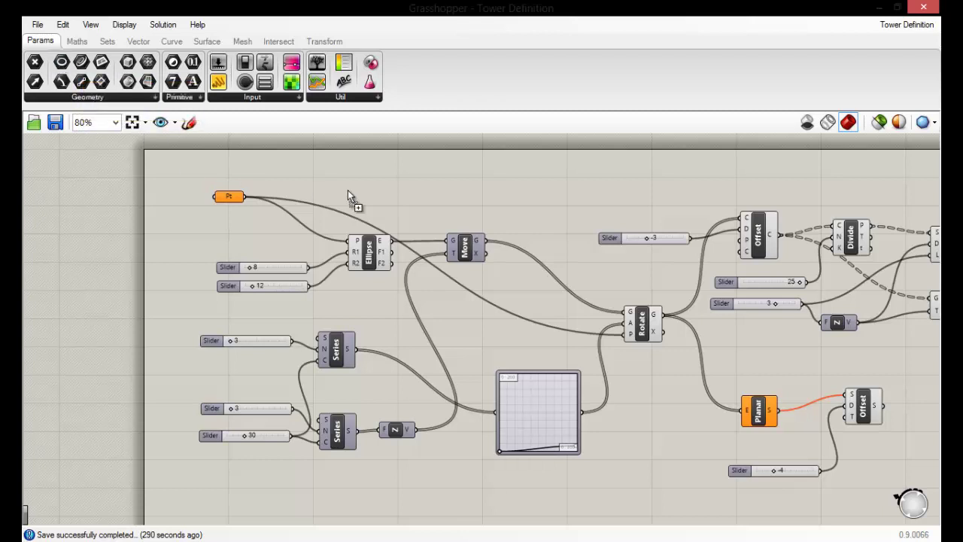
pyautogui.moveTo(63, 65); pyautogui.dragTo(413, 174)
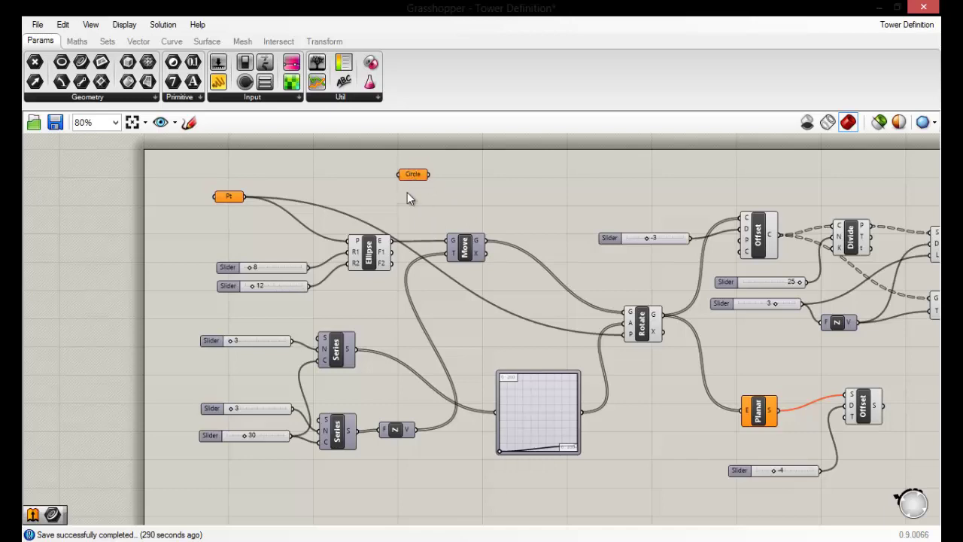
pyautogui.scroll(2, 399, 183)
pyautogui.moveTo(427, 178); pyautogui.dragTo(434, 212)
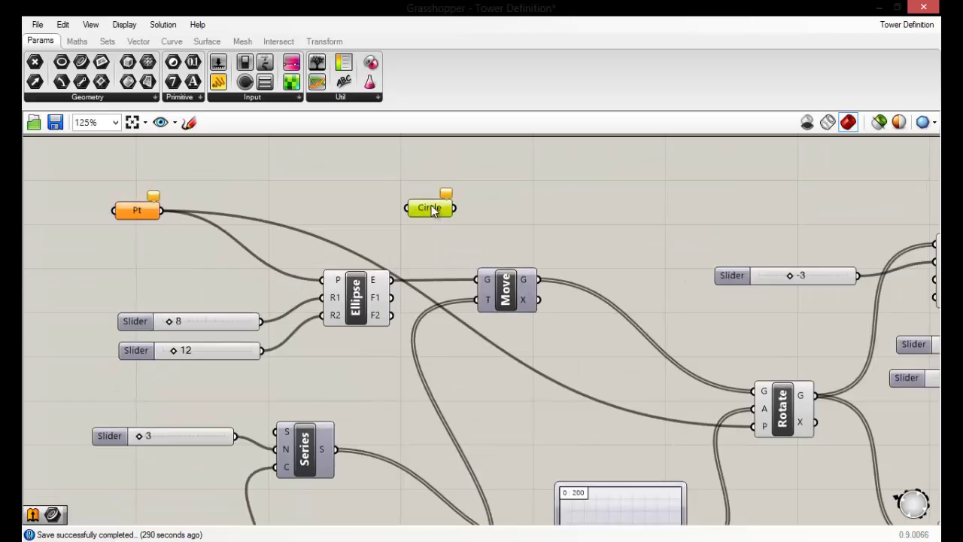
pyautogui.scroll(3, 434, 211)
pyautogui.scroll(-4, 433, 211)
pyautogui.scroll(1, 451, 215)
pyautogui.click(466, 221)
pyautogui.scroll(2, 444, 201)
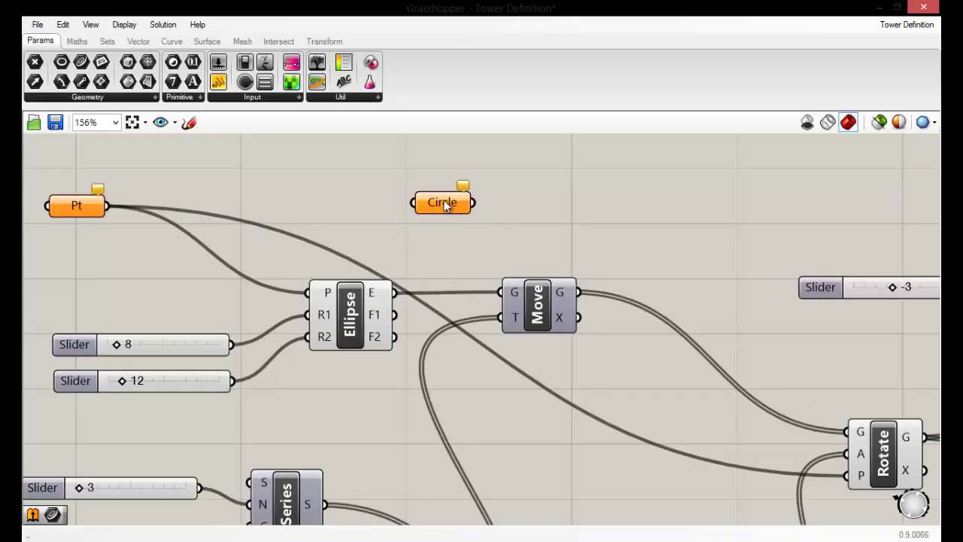
pyautogui.click(454, 207)
pyautogui.press('Delete')
# Pan and zoom the canvas onto the Pt and Ellipse components
pyautogui.scroll(-2, 516, 198)
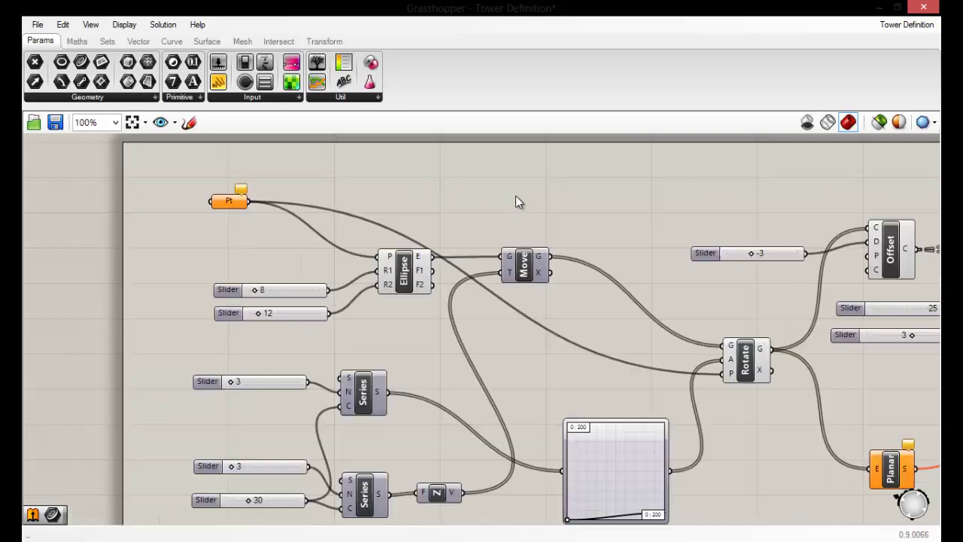
pyautogui.scroll(-2, 372, 297)
pyautogui.scroll(3, 372, 297)
pyautogui.moveTo(389, 155); pyautogui.dragTo(387, 297, button='right')
pyautogui.scroll(1, 371, 251)
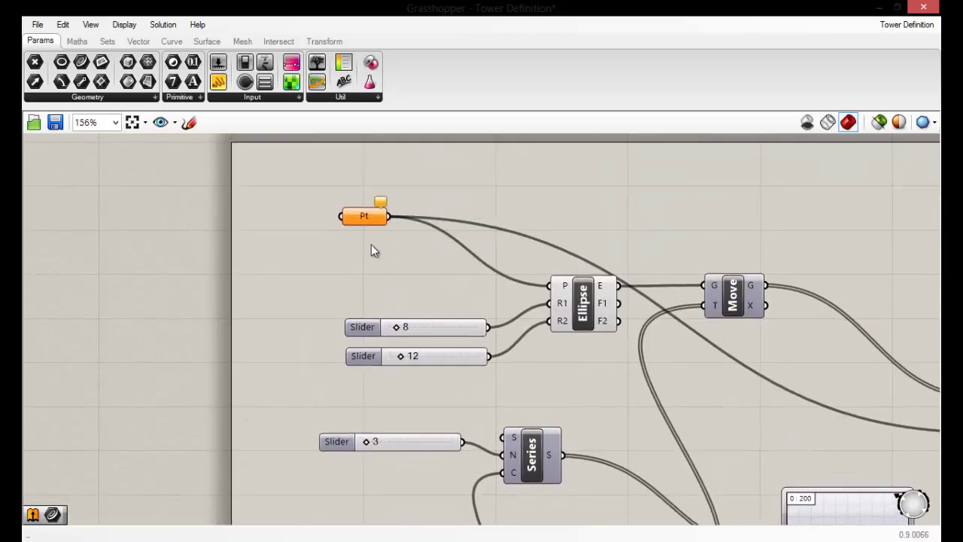
pyautogui.scroll(1, 371, 251)
pyautogui.moveTo(414, 248); pyautogui.dragTo(349, 269)
pyautogui.scroll(-1, 387, 253)
pyautogui.scroll(-1, 411, 258)
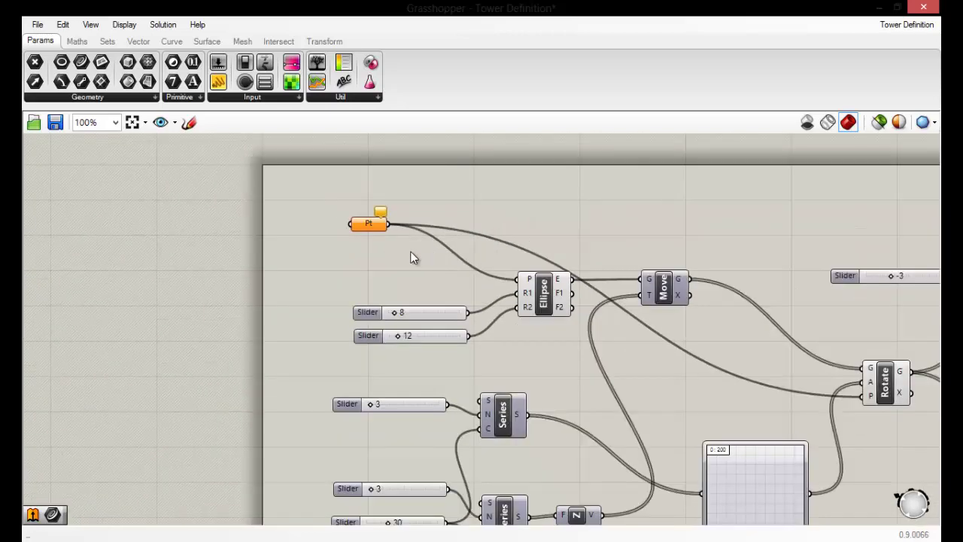
pyautogui.scroll(1, 411, 258)
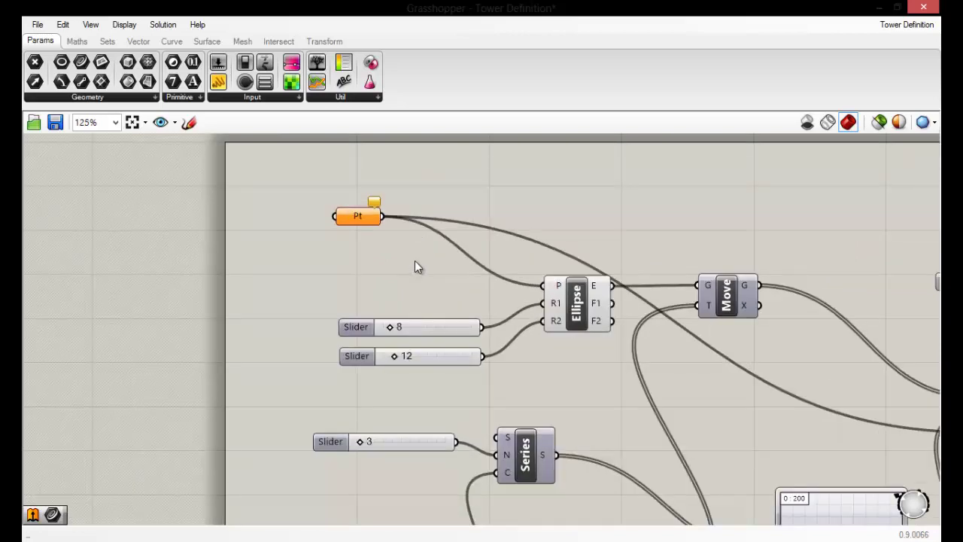
pyautogui.moveTo(414, 260); pyautogui.dragTo(318, 291)
pyautogui.click(359, 226)
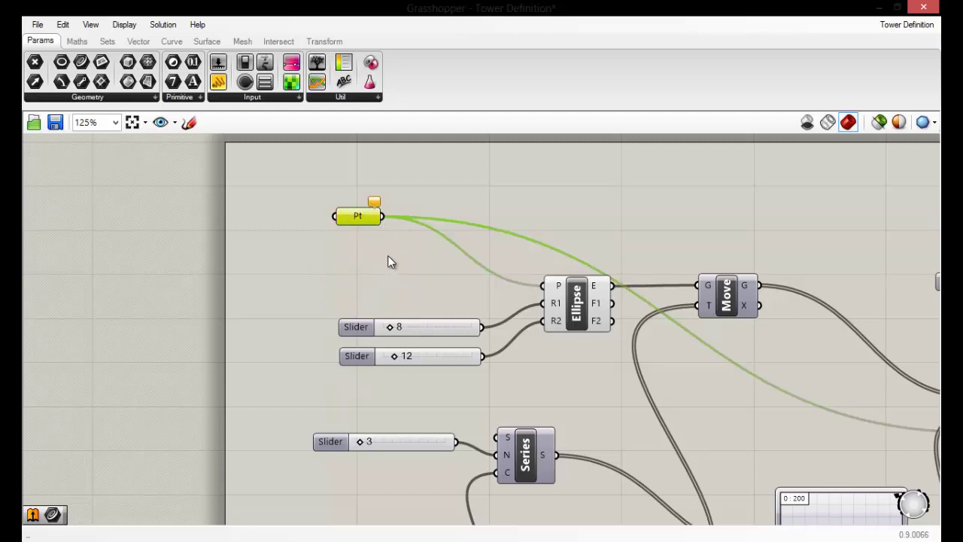
pyautogui.moveTo(361, 222); pyautogui.dragTo(360, 216)
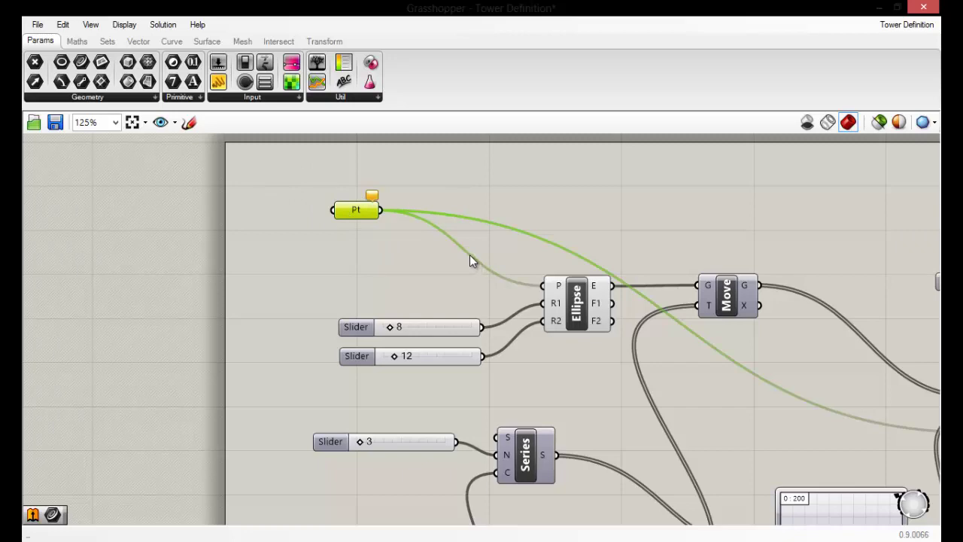
pyautogui.click(342, 238)
pyautogui.click(563, 282)
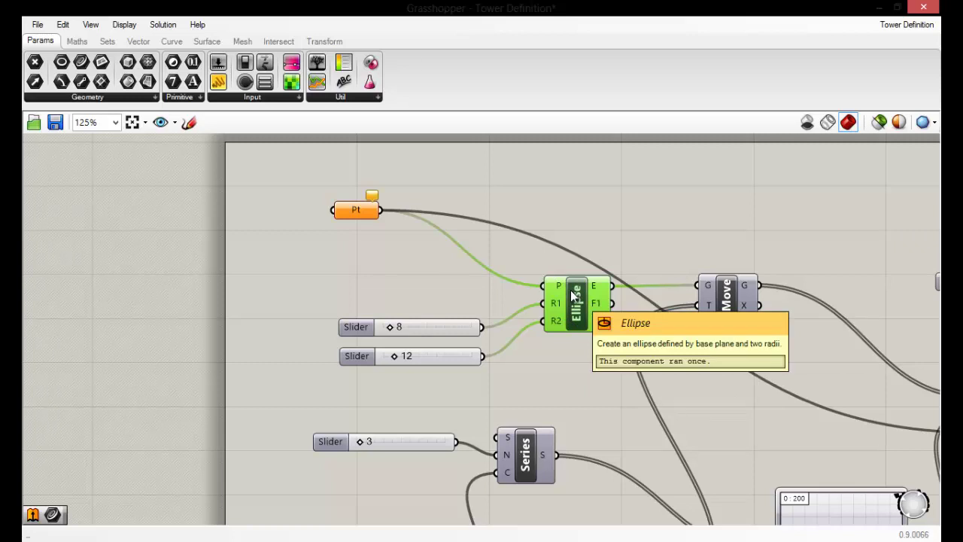
pyautogui.click(371, 270)
pyautogui.click(362, 211)
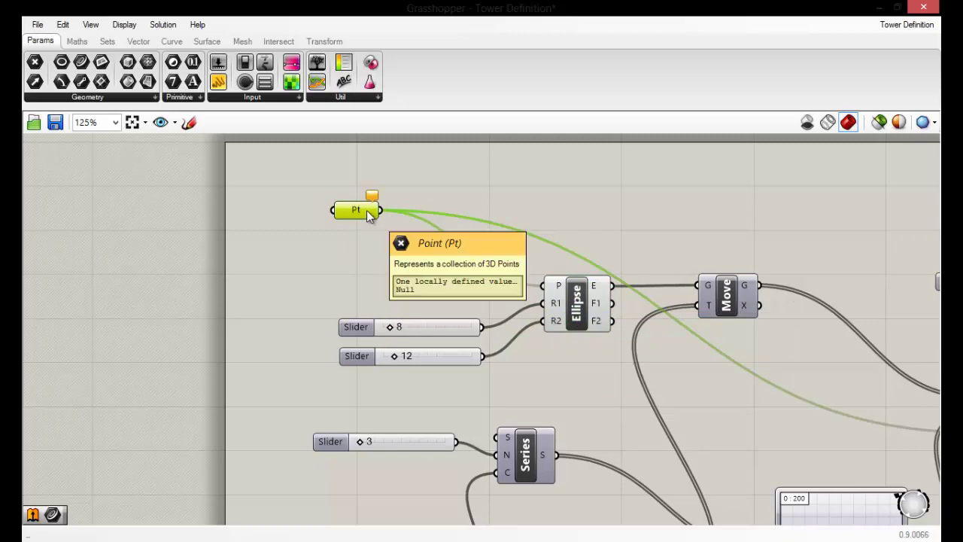
pyautogui.click(579, 311)
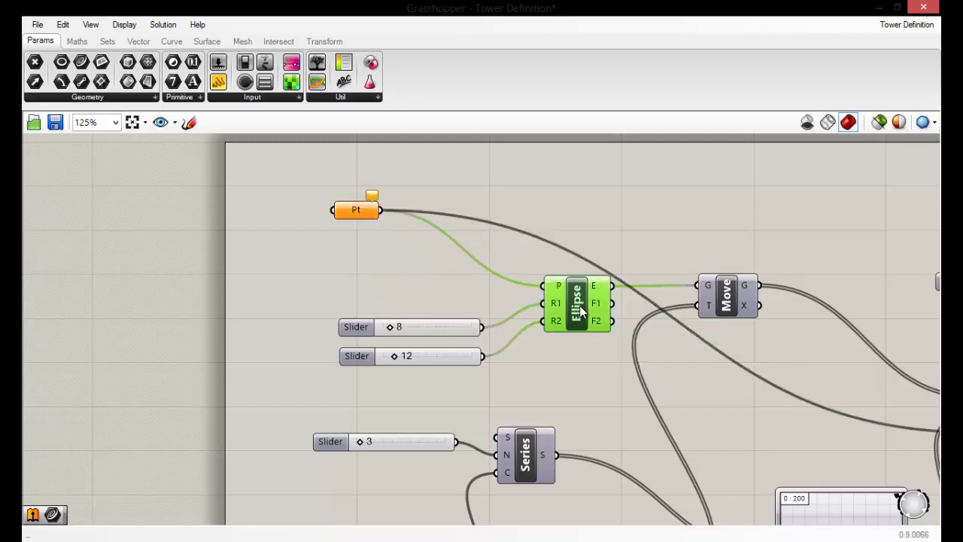
pyautogui.moveTo(580, 311)
pyautogui.mouseDown()
pyautogui.moveTo(570, 298)
pyautogui.moveTo(560, 303)
pyautogui.mouseUp()
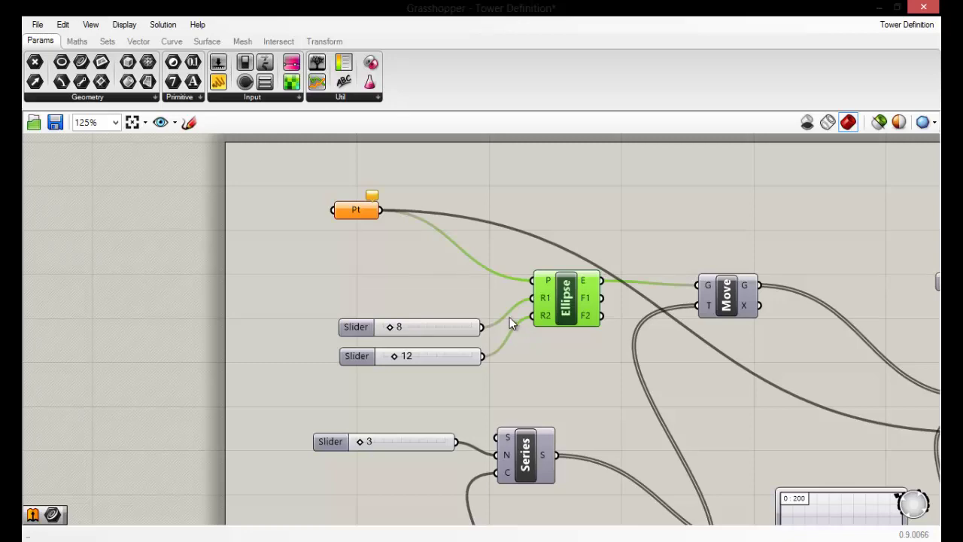
pyautogui.click(349, 218)
pyautogui.click(351, 234)
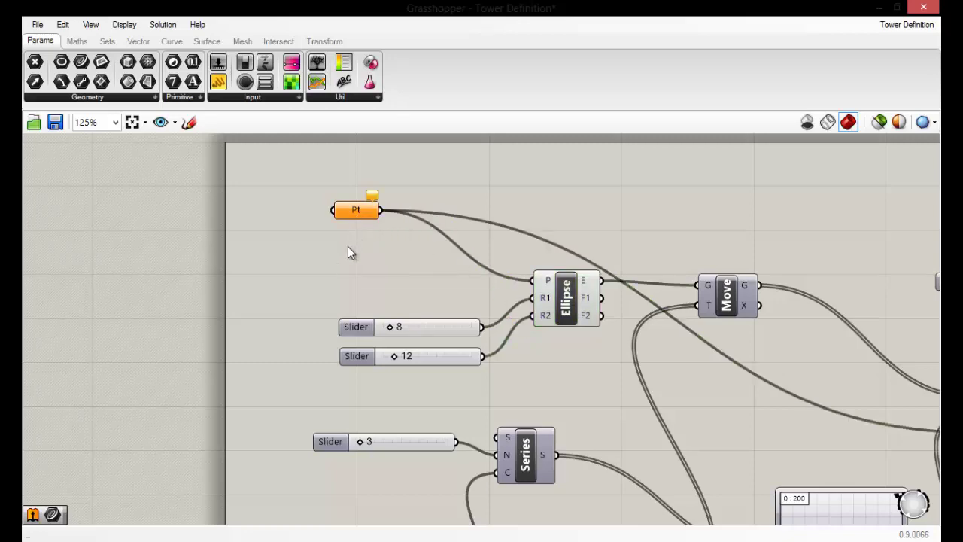
pyautogui.scroll(-3, 347, 246)
pyautogui.scroll(2, 493, 299)
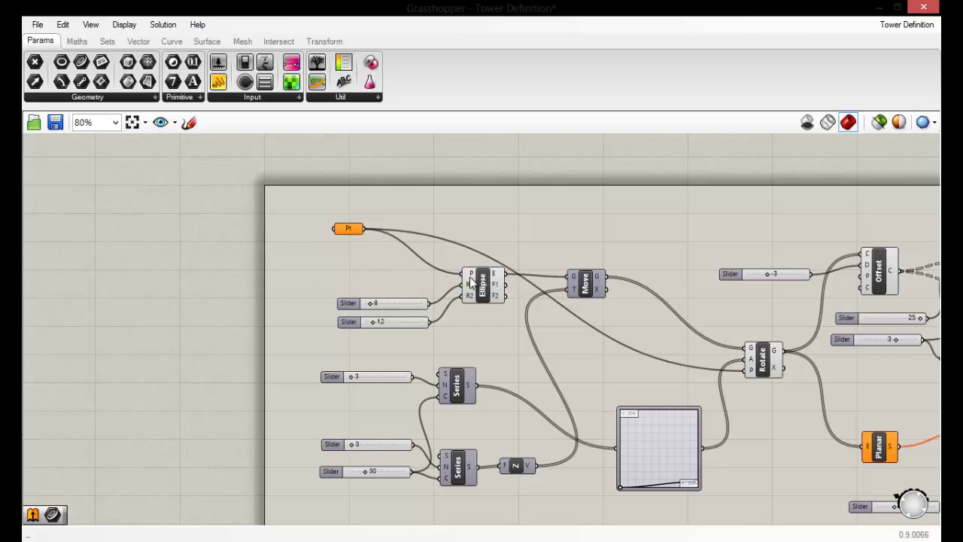
# Drag a wire from Offset's S output toward the Loft component
pyautogui.scroll(2, 433, 271)
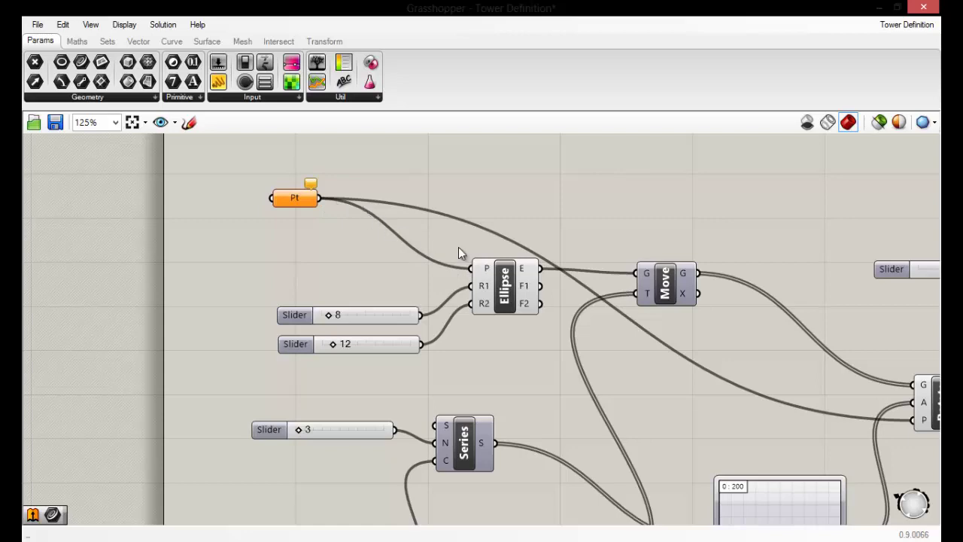
pyautogui.scroll(-5, 317, 284)
pyautogui.scroll(5, 419, 290)
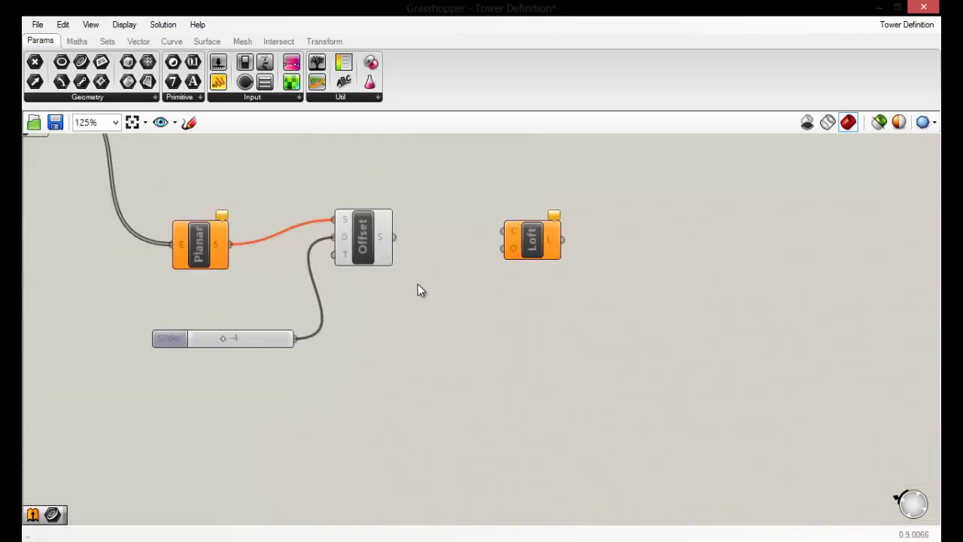
pyautogui.moveTo(393, 237); pyautogui.dragTo(453, 184)
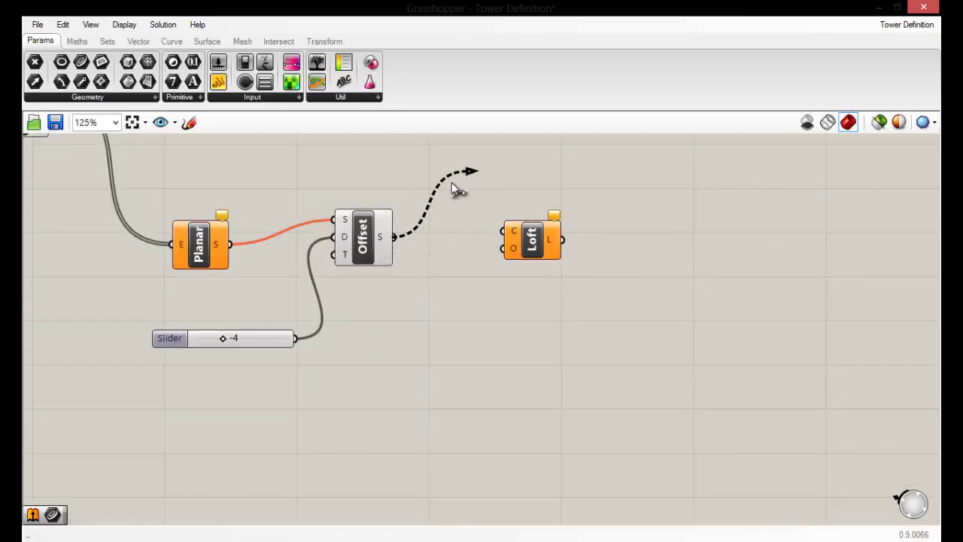
pyautogui.moveTo(443, 219)
pyautogui.mouseDown()
pyautogui.moveTo(460, 188)
pyautogui.moveTo(438, 217)
pyautogui.moveTo(435, 155)
pyautogui.moveTo(500, 162)
pyautogui.moveTo(436, 185)
pyautogui.moveTo(502, 231)
pyautogui.moveTo(440, 183)
pyautogui.moveTo(496, 239)
pyautogui.moveTo(490, 269)
pyautogui.moveTo(492, 230)
pyautogui.moveTo(464, 213)
pyautogui.moveTo(458, 187)
pyautogui.moveTo(467, 283)
pyautogui.mouseUp()
# Snap the Grasshopper window to the right half of the screen with Win+Right
pyautogui.scroll(-5, 531, 327)
pyautogui.scroll(2, 217, 230)
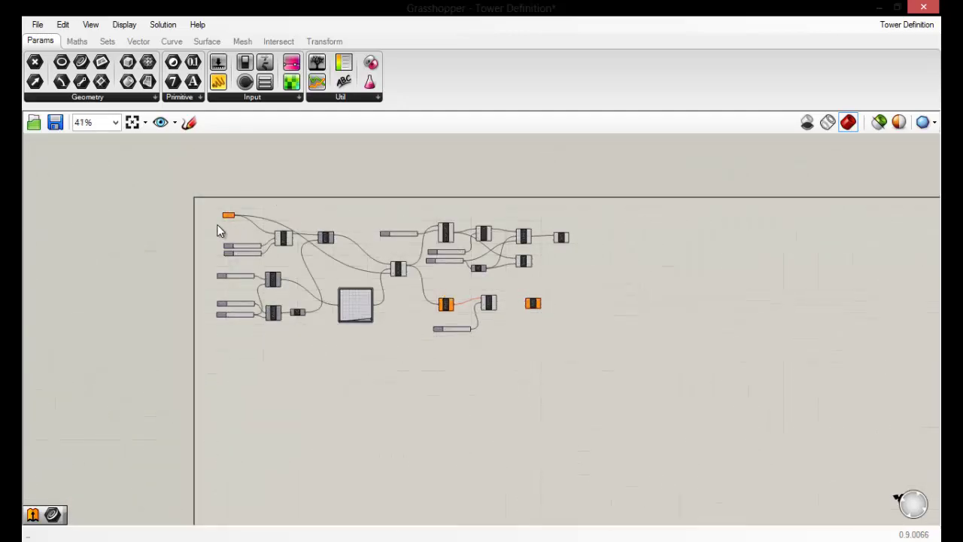
pyautogui.scroll(3, 219, 244)
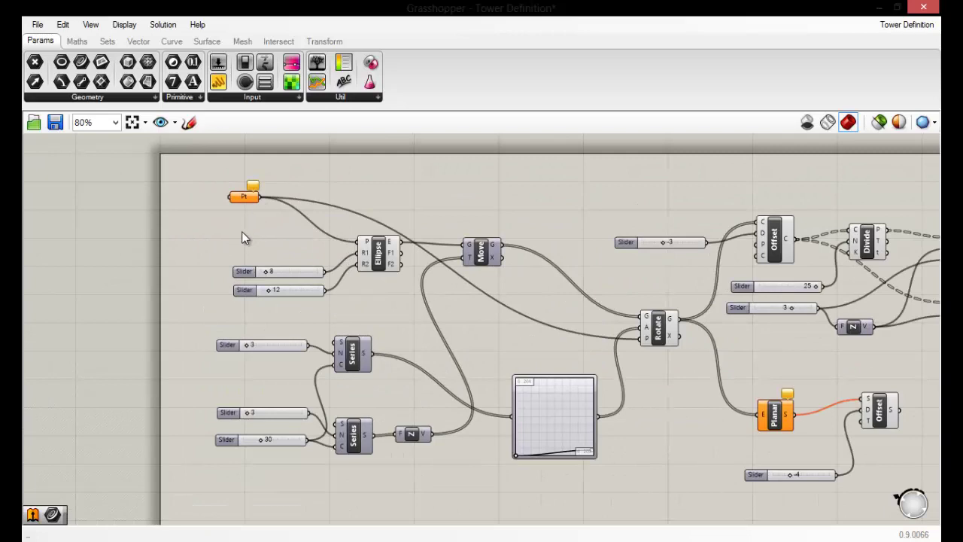
pyautogui.scroll(-1, 341, 220)
pyautogui.scroll(2, 258, 215)
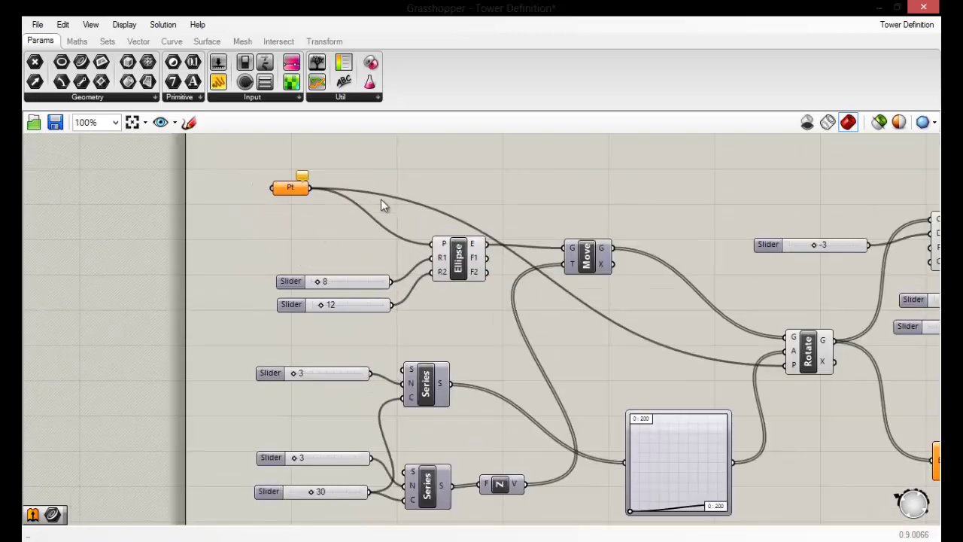
pyautogui.scroll(-1, 292, 222)
pyautogui.scroll(1, 353, 154)
pyautogui.press('super+Right')
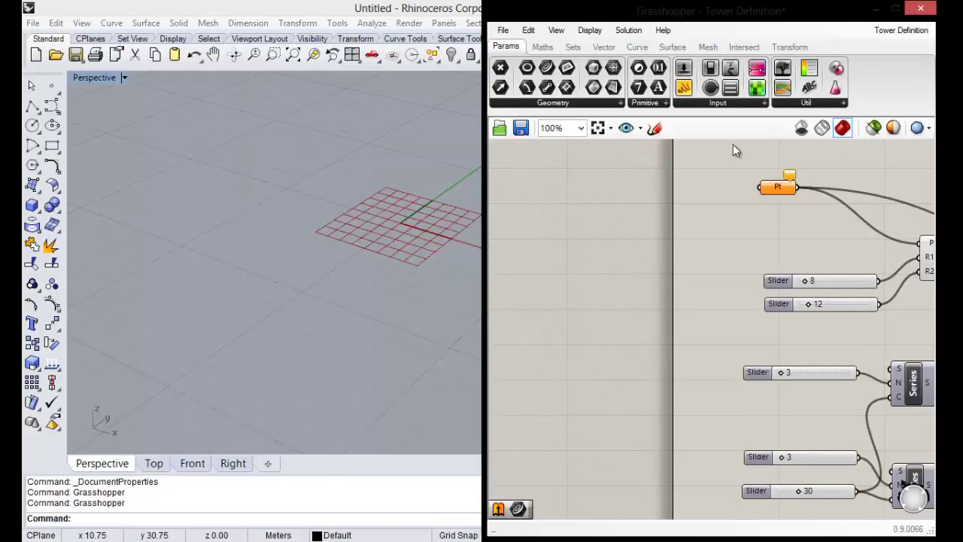
# Widen the Grasshopper window beside Rhino and orbit the Perspective view across the grid
pyautogui.moveTo(484, 231); pyautogui.dragTo(410, 231)
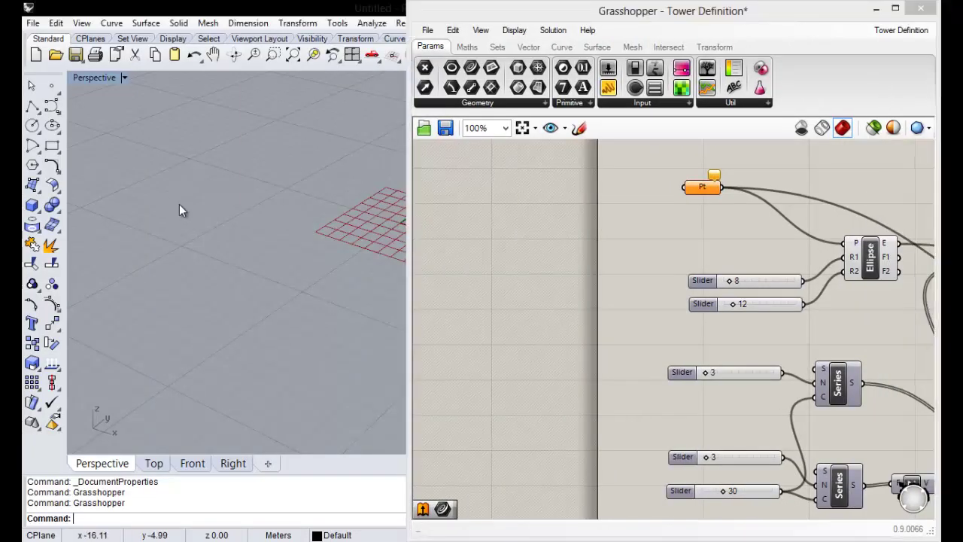
pyautogui.scroll(2, 288, 173)
pyautogui.scroll(2, 288, 173)
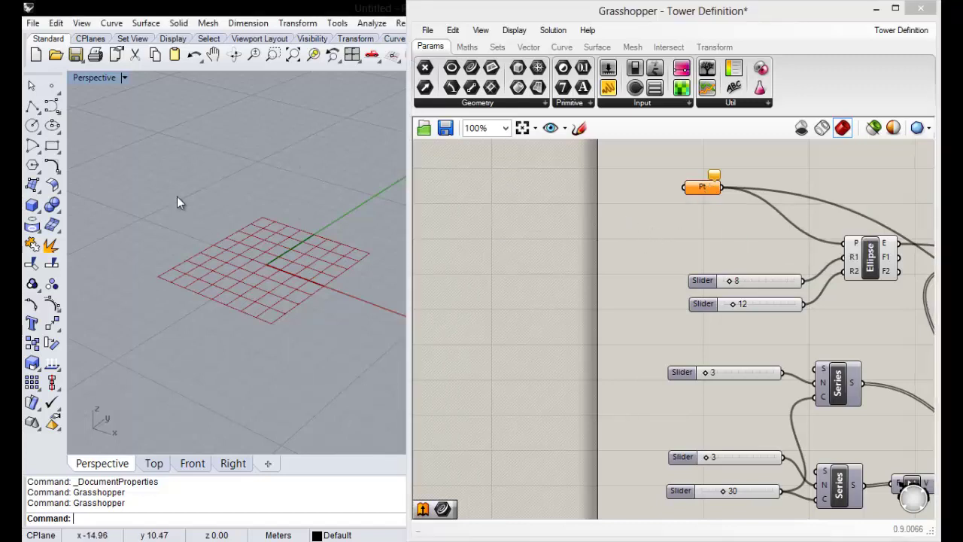
pyautogui.moveTo(177, 202)
pyautogui.mouseDown(button='right')
pyautogui.moveTo(255, 198)
pyautogui.moveTo(288, 263)
pyautogui.moveTo(268, 243)
pyautogui.moveTo(167, 256)
pyautogui.moveTo(196, 248)
pyautogui.mouseUp(button='right')
pyautogui.scroll(-3, 550, 301)
pyautogui.scroll(3, 579, 275)
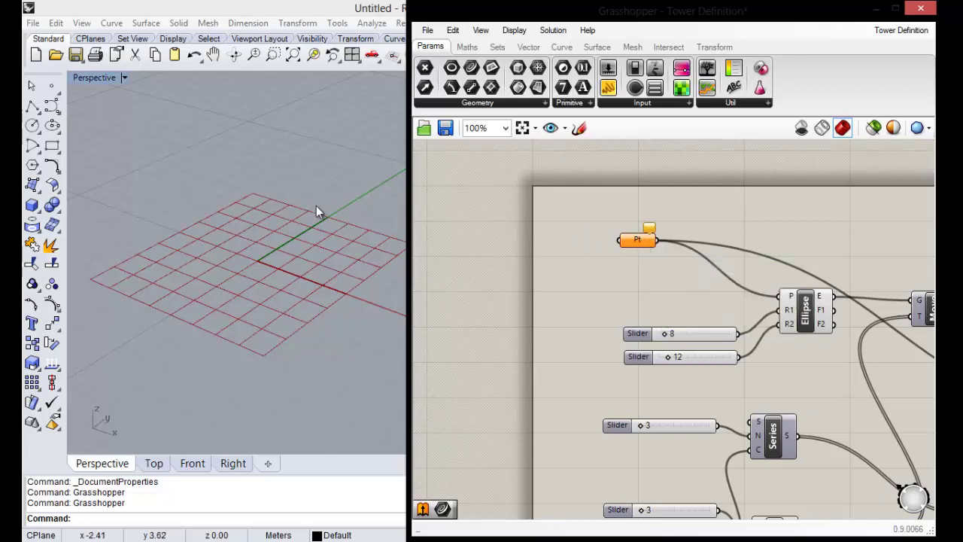
# Activate Rhino and try window-selecting objects in the Perspective viewport
pyautogui.click(283, 181)
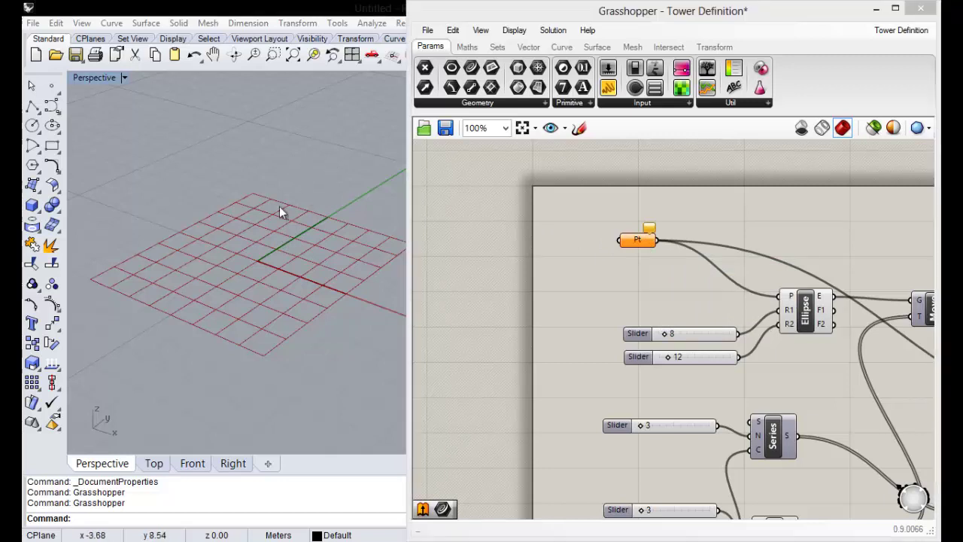
pyautogui.moveTo(187, 155); pyautogui.dragTo(345, 375)
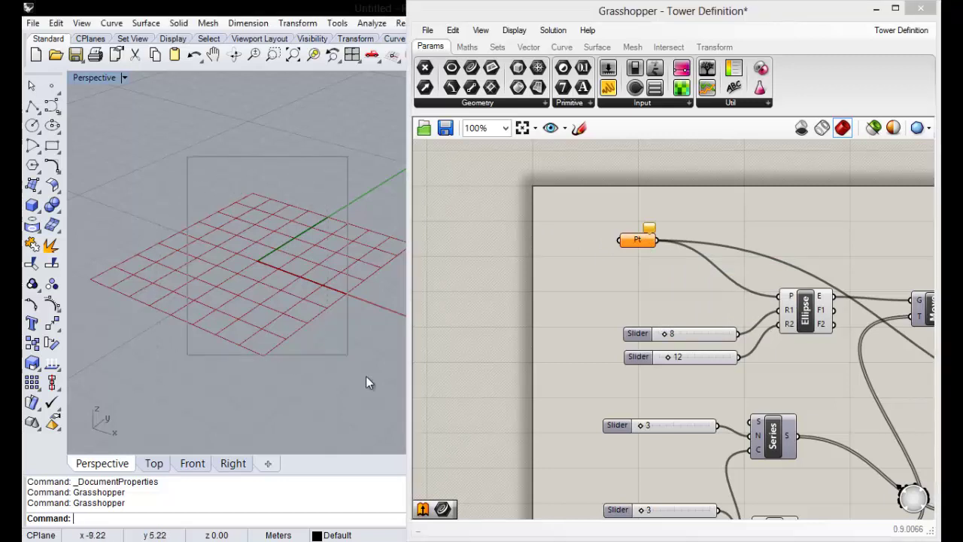
pyautogui.click(346, 378)
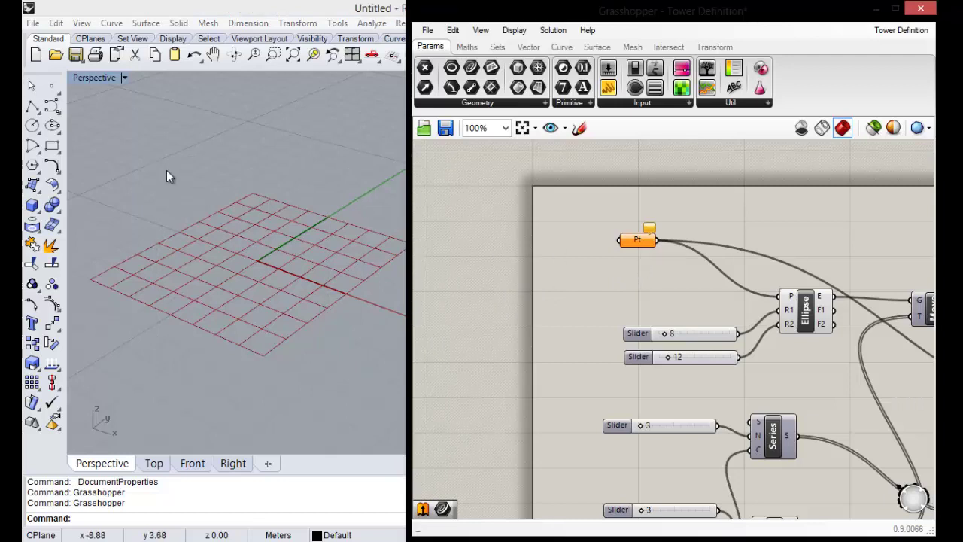
pyautogui.moveTo(166, 170); pyautogui.dragTo(329, 404)
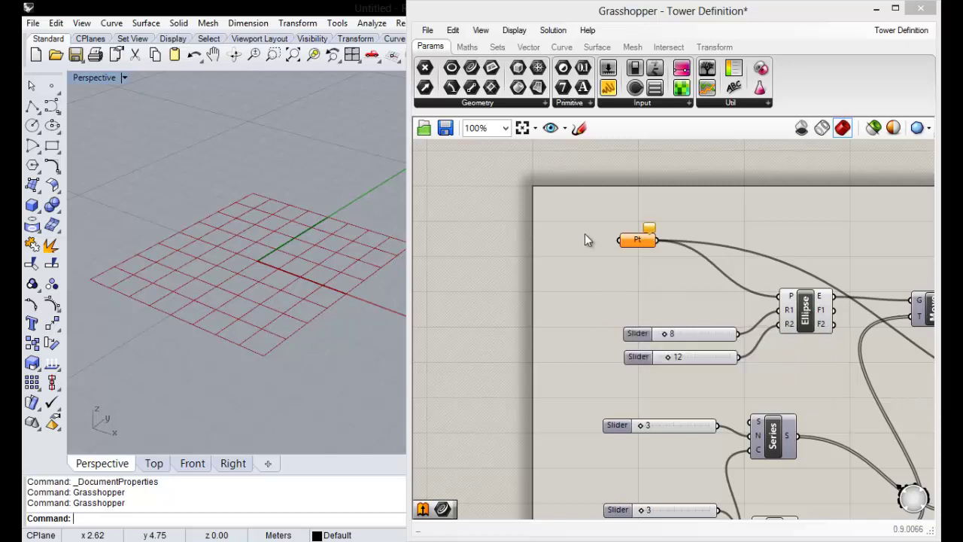
pyautogui.scroll(-3, 208, 182)
pyautogui.scroll(-3, 214, 193)
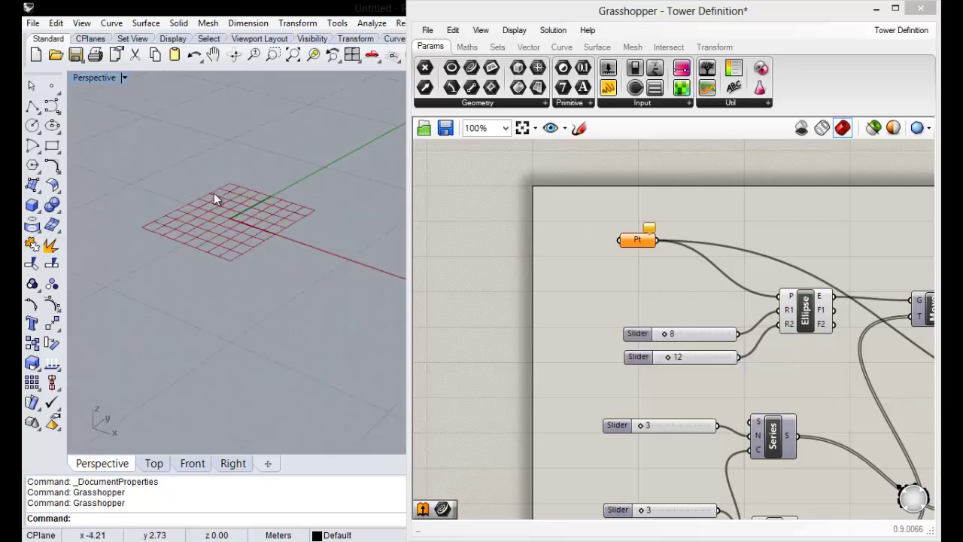
pyautogui.scroll(3, 206, 208)
pyautogui.scroll(-3, 208, 215)
pyautogui.scroll(3, 222, 207)
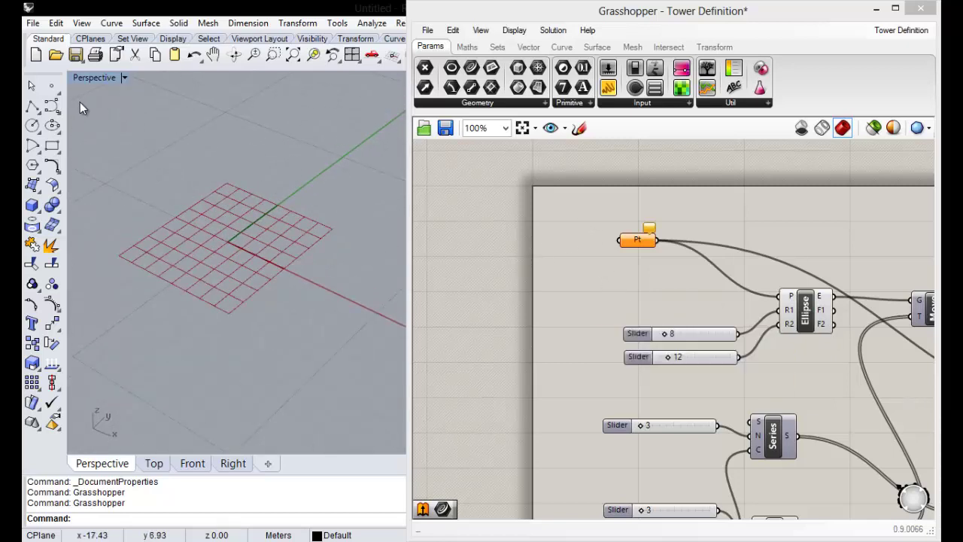
# Place a single point at the world origin, then select Pt in Grasshopper
pyautogui.click(53, 89)
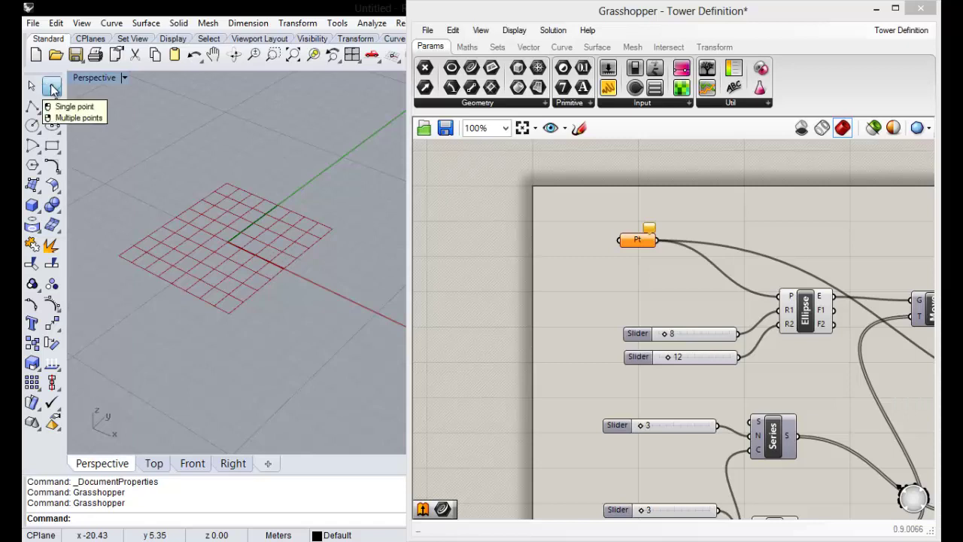
pyautogui.click(229, 241)
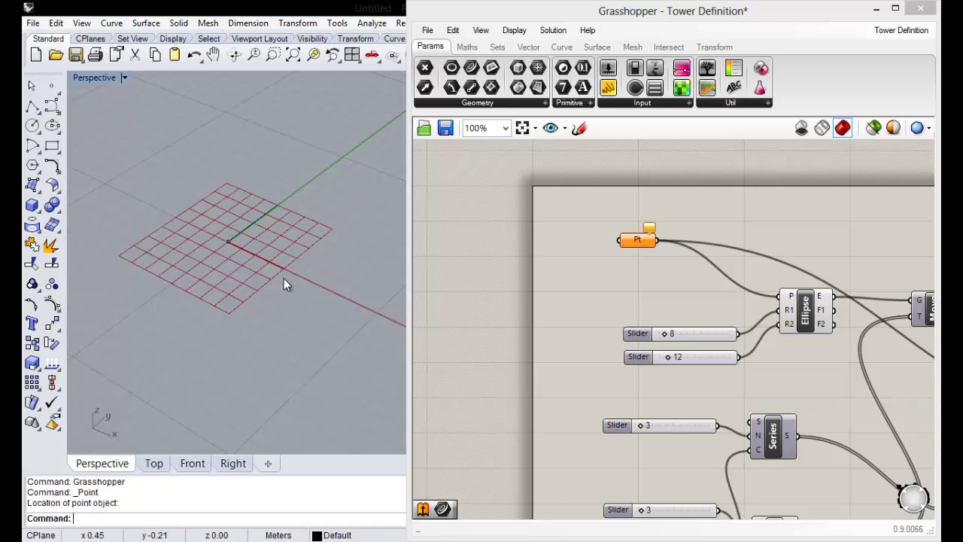
pyautogui.press('Escape')
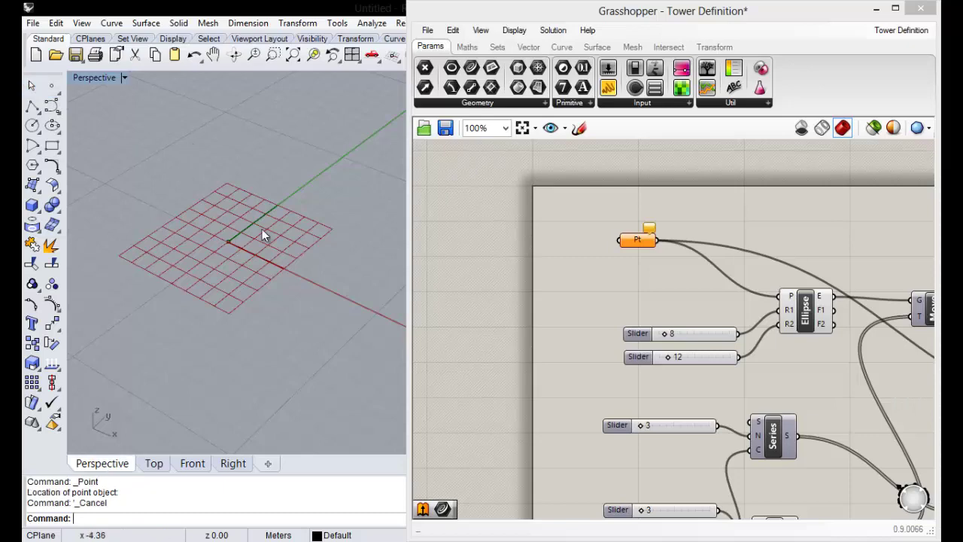
pyautogui.scroll(-1, 554, 260)
pyautogui.scroll(2, 616, 265)
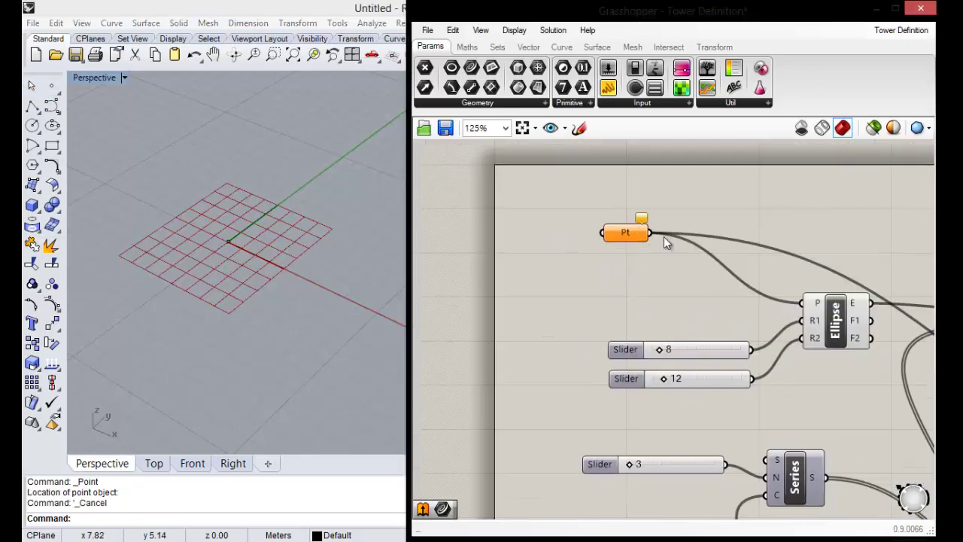
pyautogui.click(627, 234)
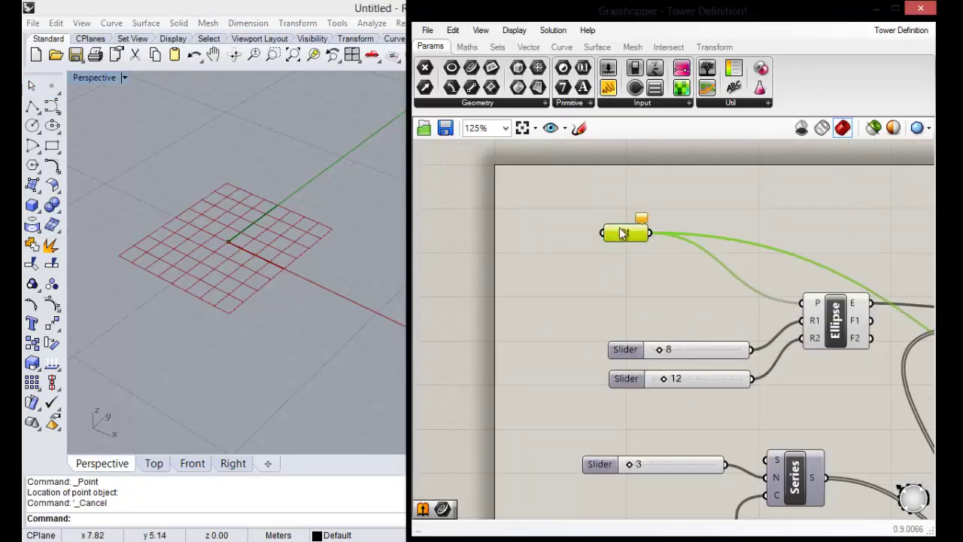
pyautogui.scroll(-1, 625, 235)
pyautogui.scroll(1, 626, 238)
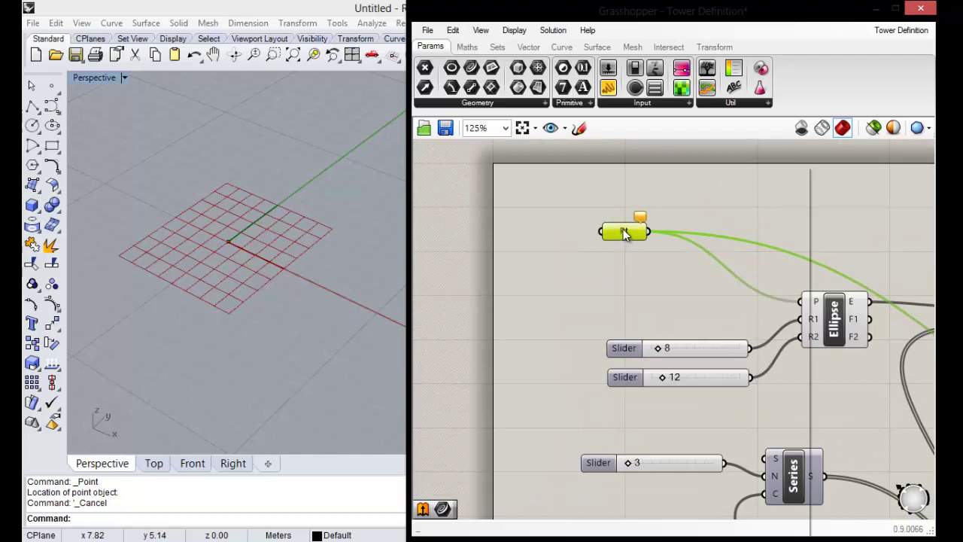
# Use Pt's Set one Point option to reference the origin point, producing the red tower
pyautogui.rightClick(625, 236)
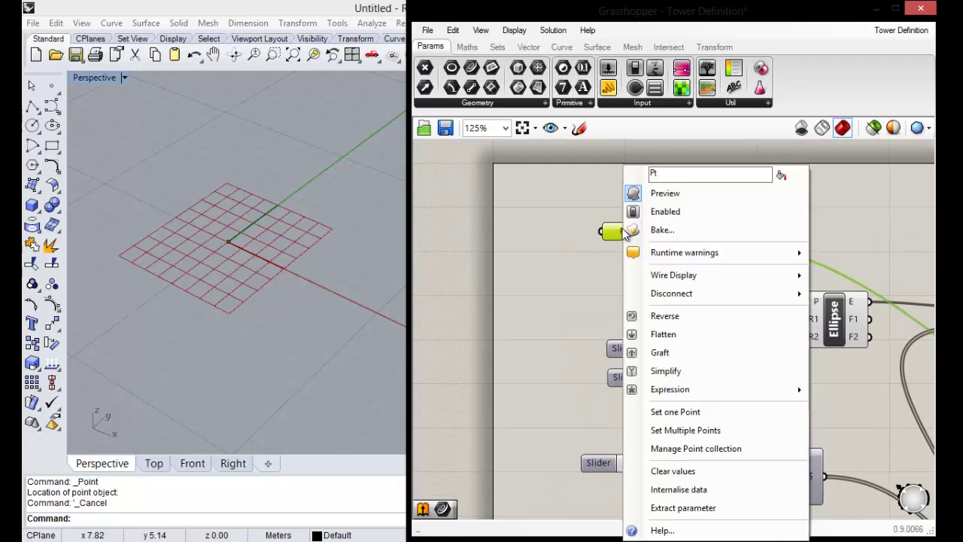
pyautogui.click(679, 416)
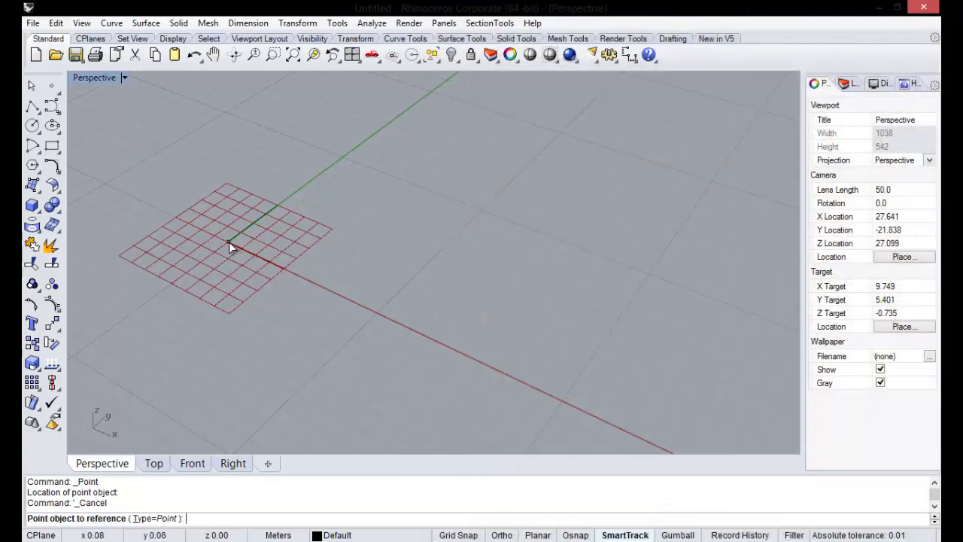
pyautogui.click(229, 242)
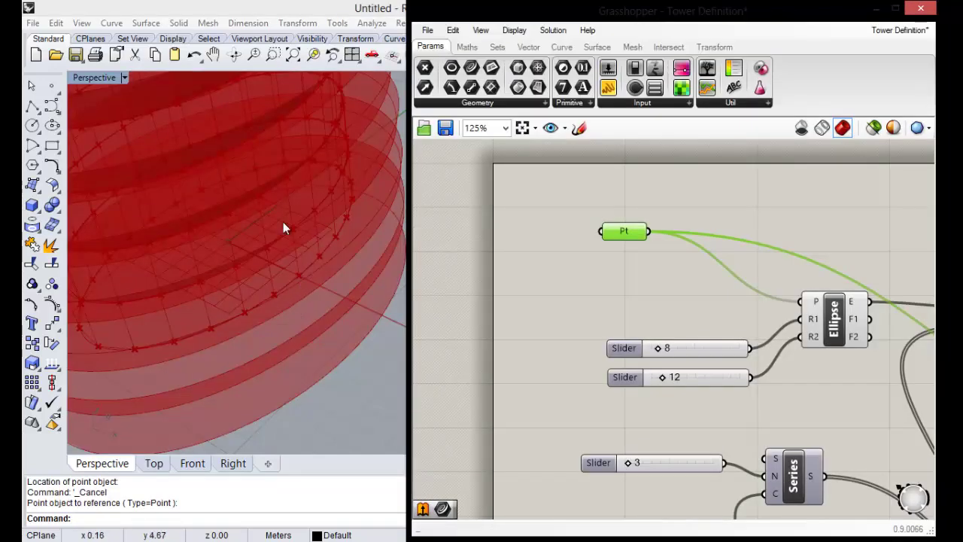
pyautogui.click(626, 261)
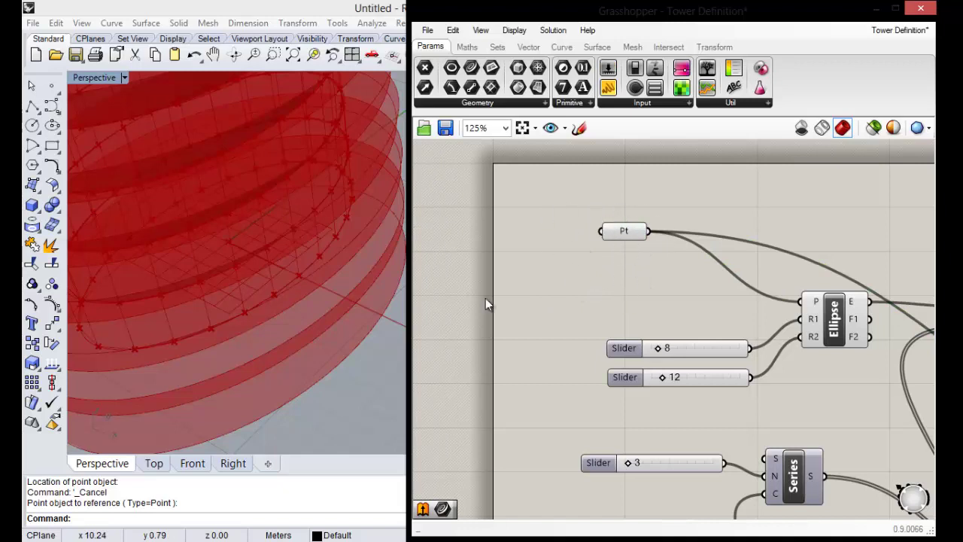
pyautogui.scroll(-5, 278, 366)
pyautogui.scroll(-5, 283, 368)
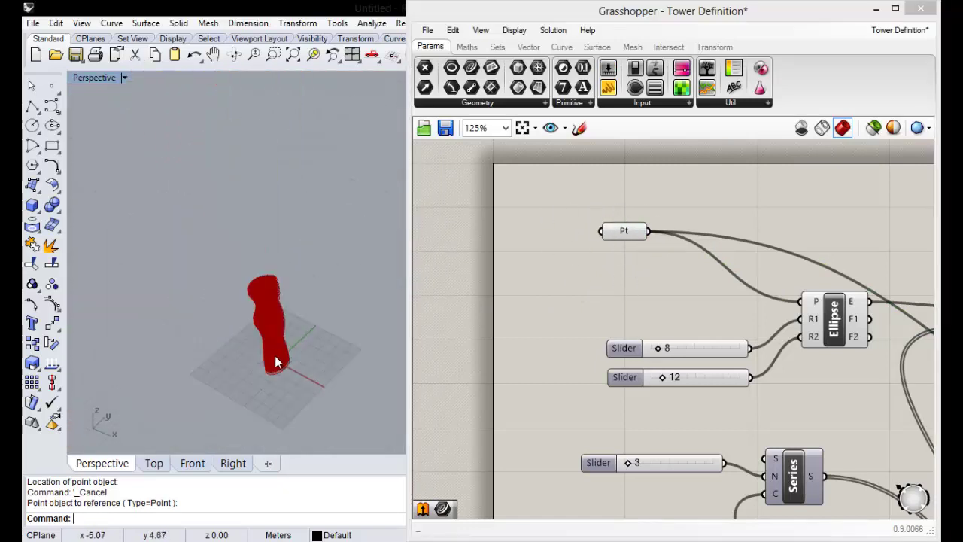
pyautogui.moveTo(275, 355); pyautogui.dragTo(252, 262, button='right')
pyautogui.scroll(3, 252, 262)
pyautogui.scroll(3, 270, 262)
pyautogui.scroll(3, 262, 295)
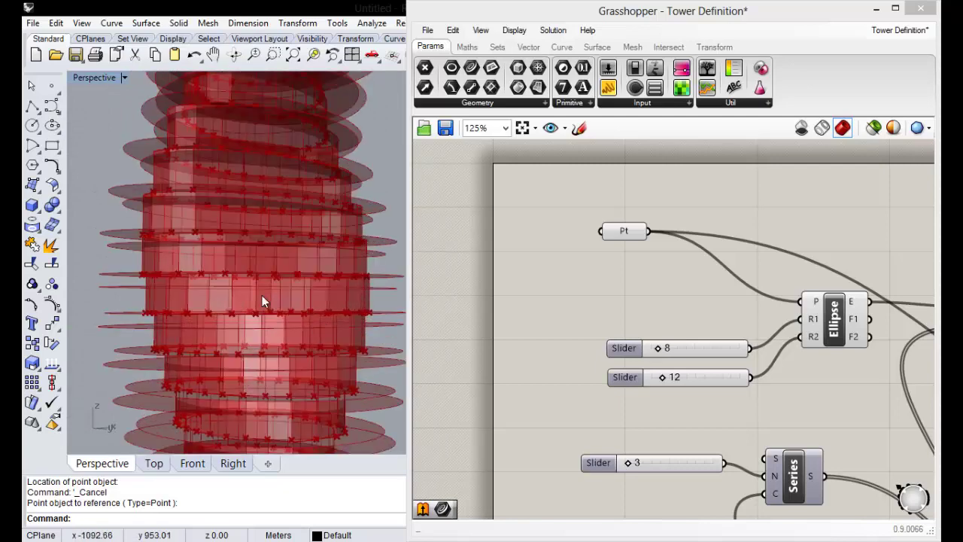
pyautogui.moveTo(262, 295)
pyautogui.mouseDown(button='right')
pyautogui.moveTo(210, 278)
pyautogui.moveTo(269, 249)
pyautogui.moveTo(194, 243)
pyautogui.moveTo(202, 250)
pyautogui.moveTo(155, 268)
pyautogui.moveTo(201, 246)
pyautogui.mouseUp(button='right')
pyautogui.scroll(-3, 202, 251)
pyautogui.scroll(-2, 203, 313)
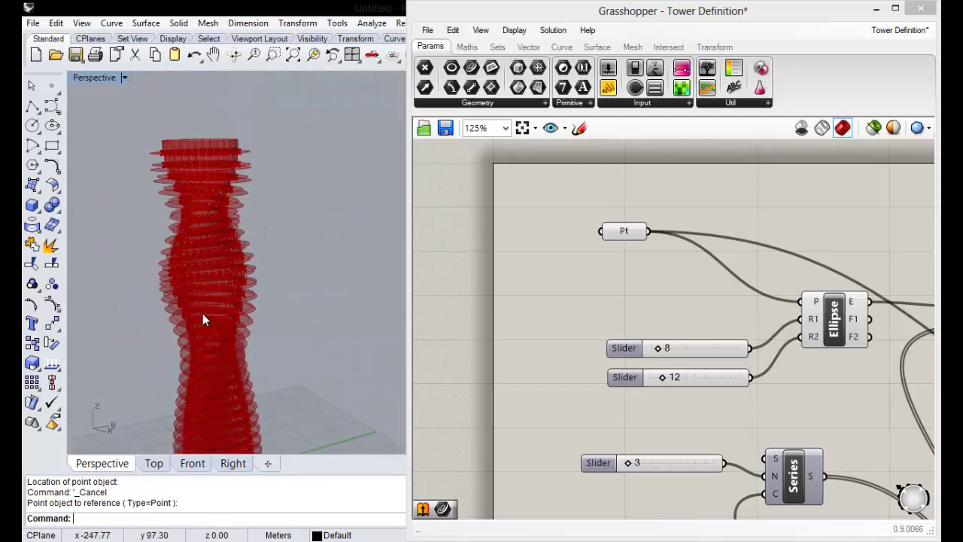
pyautogui.scroll(2, 203, 314)
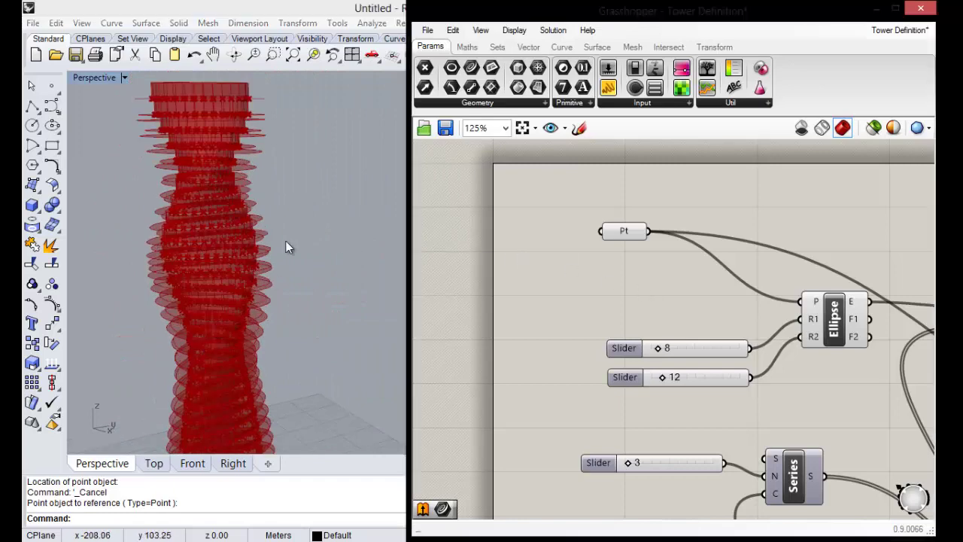
pyautogui.scroll(-3, 565, 252)
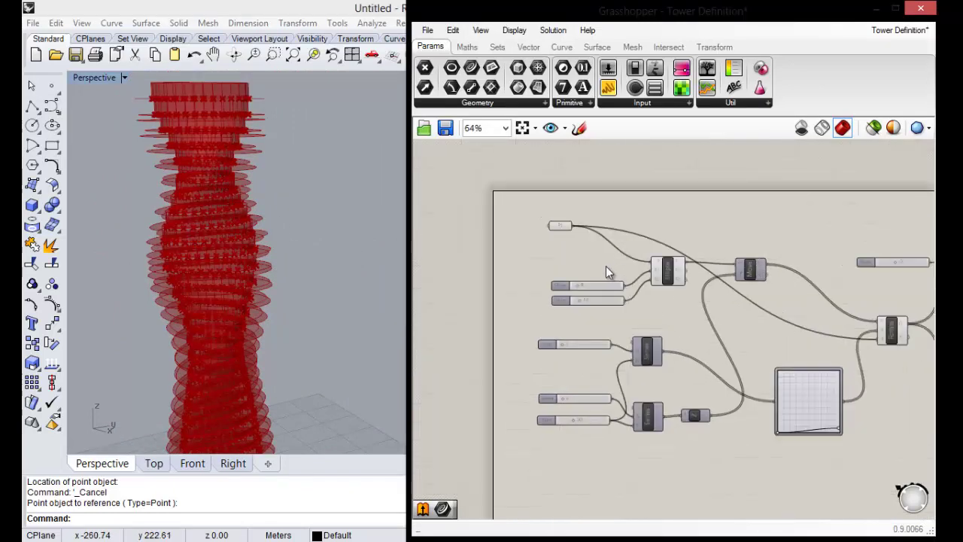
pyautogui.scroll(2, 608, 272)
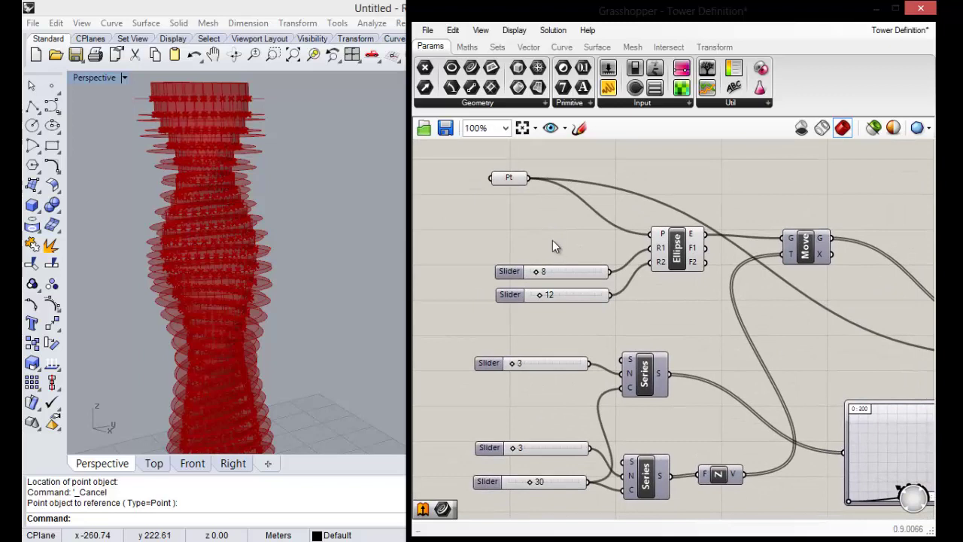
pyautogui.moveTo(503, 228); pyautogui.dragTo(508, 230, button='right')
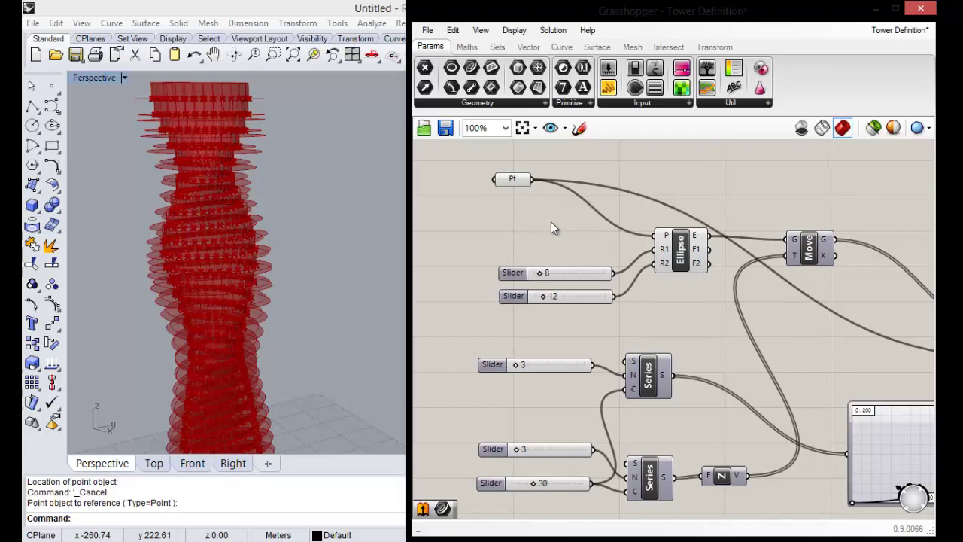
pyautogui.click(679, 249)
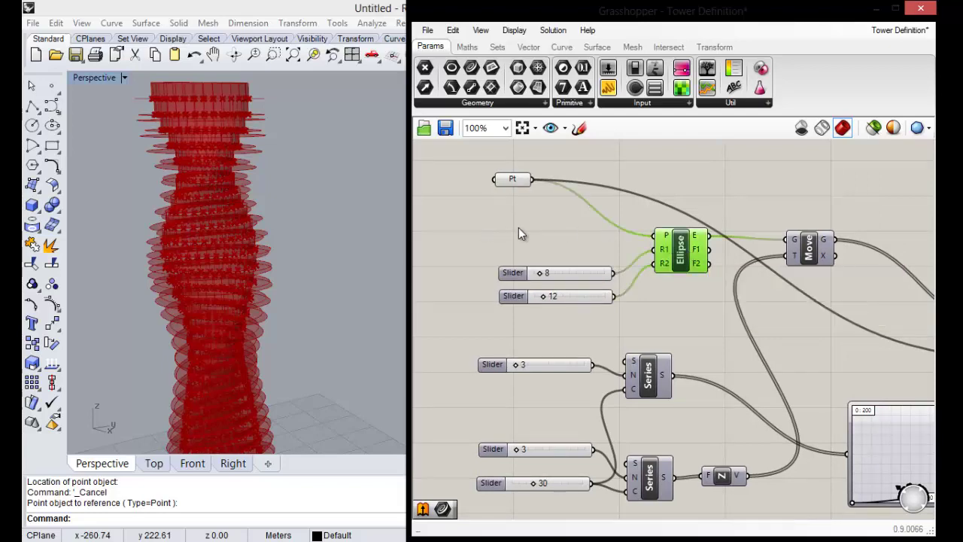
pyautogui.scroll(-2, 515, 250)
pyautogui.scroll(3, 603, 410)
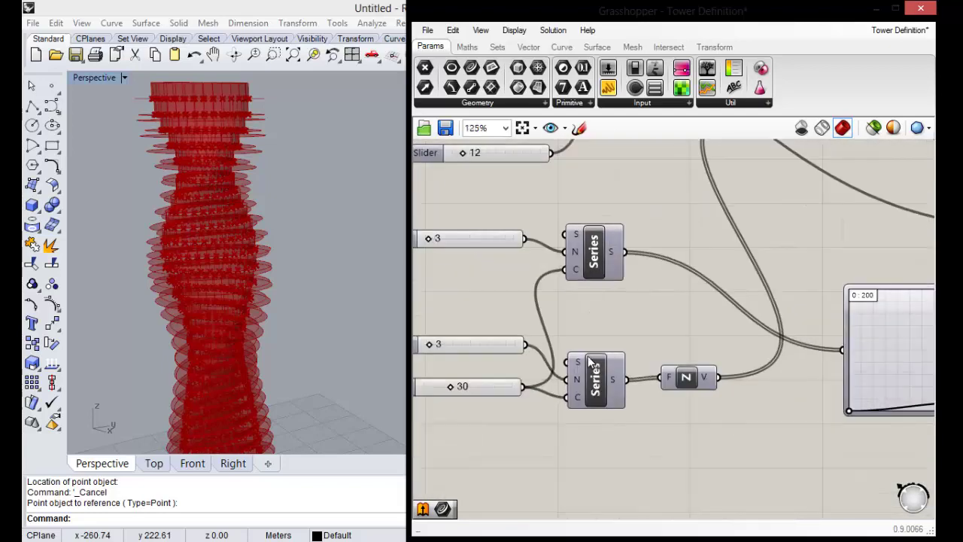
pyautogui.scroll(-4, 591, 364)
pyautogui.scroll(-1, 595, 331)
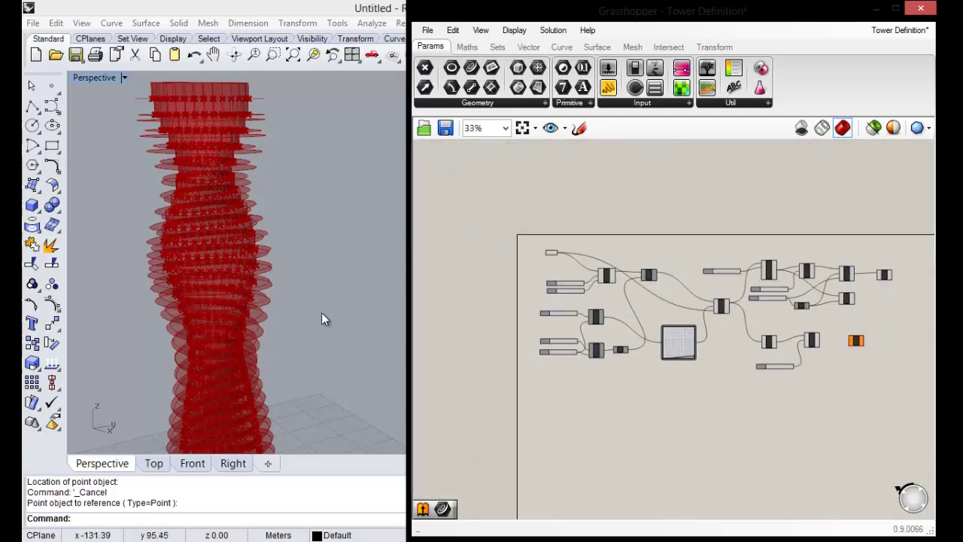
pyautogui.scroll(2, 267, 323)
pyautogui.scroll(2, 258, 284)
pyautogui.scroll(-2, 253, 321)
pyautogui.scroll(2, 230, 279)
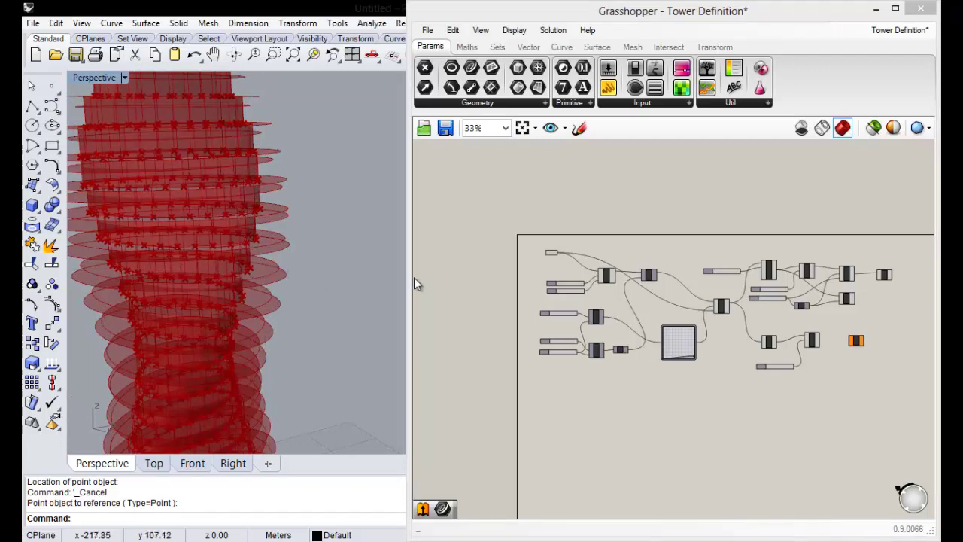
pyautogui.scroll(2, 806, 400)
pyautogui.scroll(2, 817, 389)
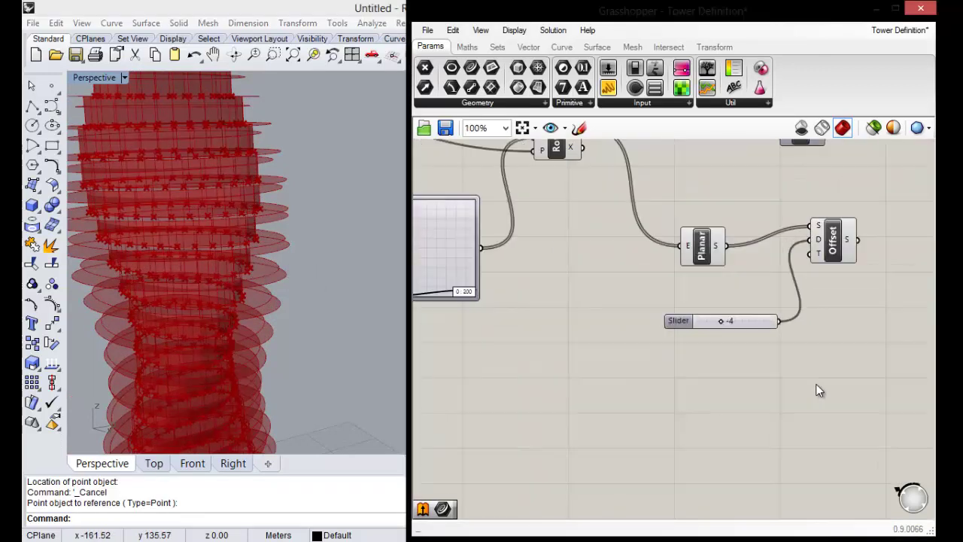
pyautogui.click(704, 250)
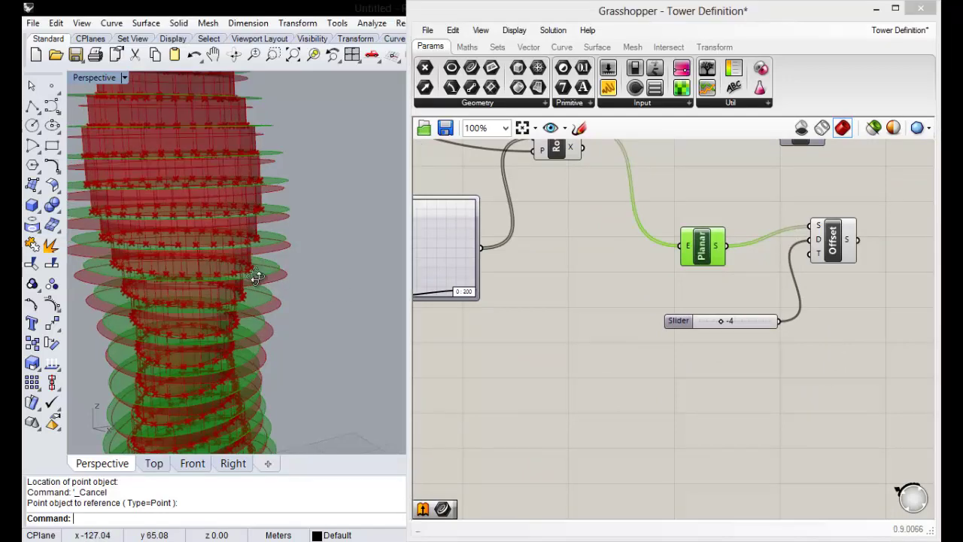
pyautogui.moveTo(255, 276); pyautogui.dragTo(258, 327, button='right')
pyautogui.moveTo(268, 292)
pyautogui.mouseDown(button='right')
pyautogui.moveTo(283, 305)
pyautogui.moveTo(123, 317)
pyautogui.mouseUp(button='right')
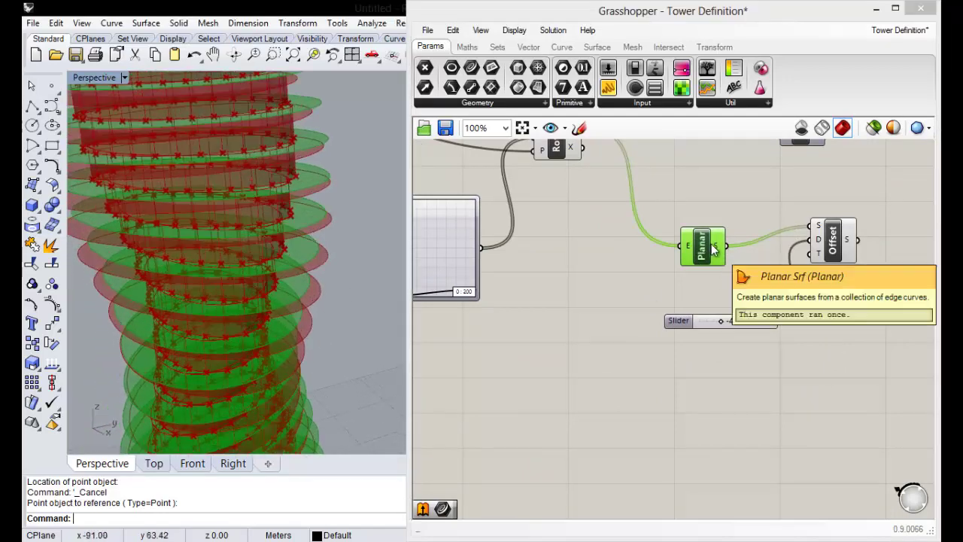
pyautogui.moveTo(194, 299)
pyautogui.mouseDown(button='right')
pyautogui.moveTo(188, 288)
pyautogui.moveTo(190, 305)
pyautogui.mouseUp(button='right')
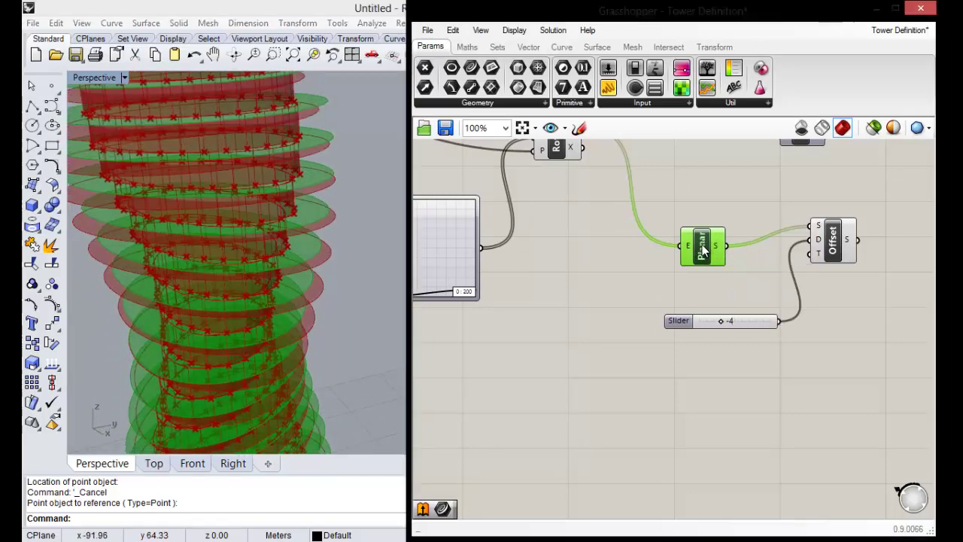
pyautogui.moveTo(238, 229)
pyautogui.mouseDown(button='right')
pyautogui.moveTo(210, 221)
pyautogui.moveTo(211, 319)
pyautogui.moveTo(151, 333)
pyautogui.moveTo(225, 296)
pyautogui.moveTo(203, 280)
pyautogui.mouseUp(button='right')
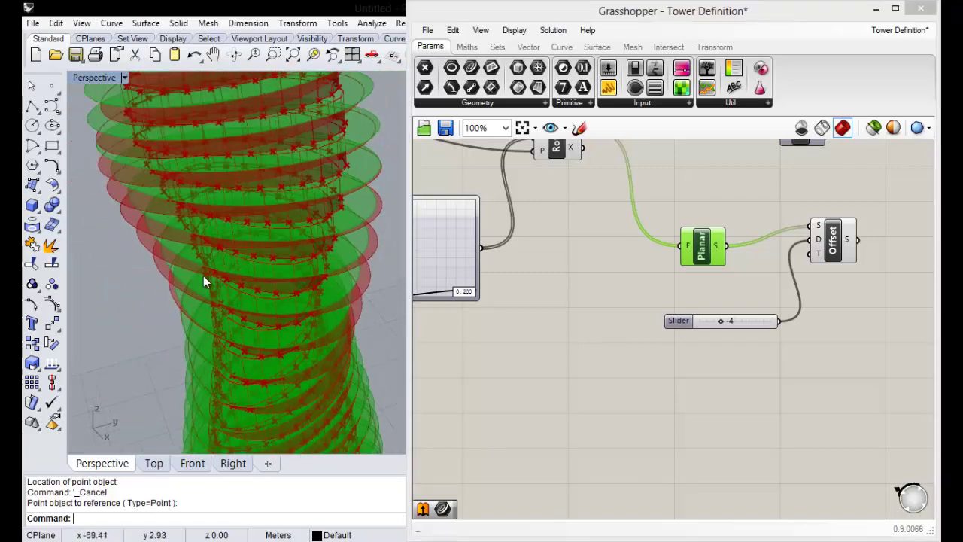
pyautogui.moveTo(253, 218)
pyautogui.mouseDown(button='right')
pyautogui.moveTo(254, 181)
pyautogui.moveTo(255, 257)
pyautogui.mouseUp(button='right')
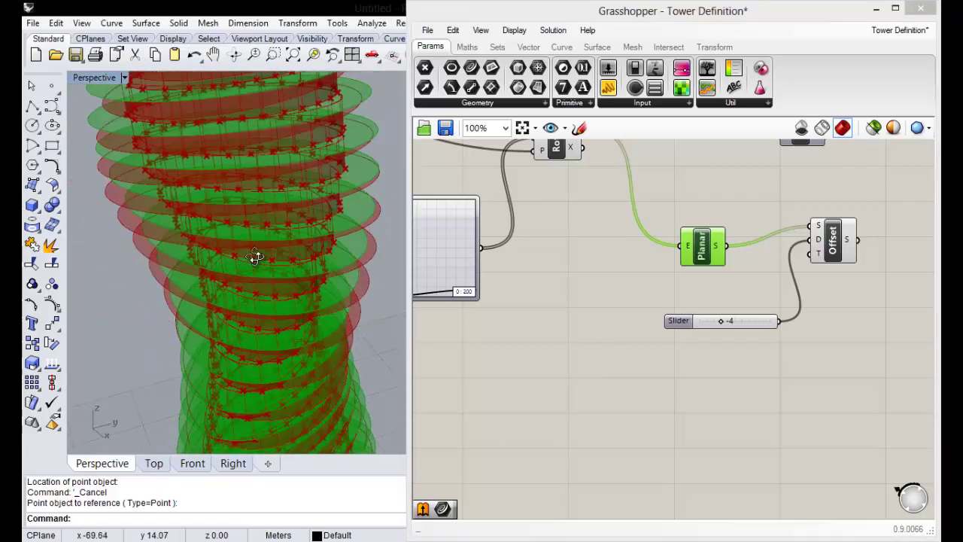
pyautogui.click(838, 254)
pyautogui.moveTo(254, 205)
pyautogui.mouseDown(button='right')
pyautogui.moveTo(228, 195)
pyautogui.moveTo(231, 151)
pyautogui.moveTo(208, 232)
pyautogui.moveTo(166, 189)
pyautogui.moveTo(213, 234)
pyautogui.mouseUp(button='right')
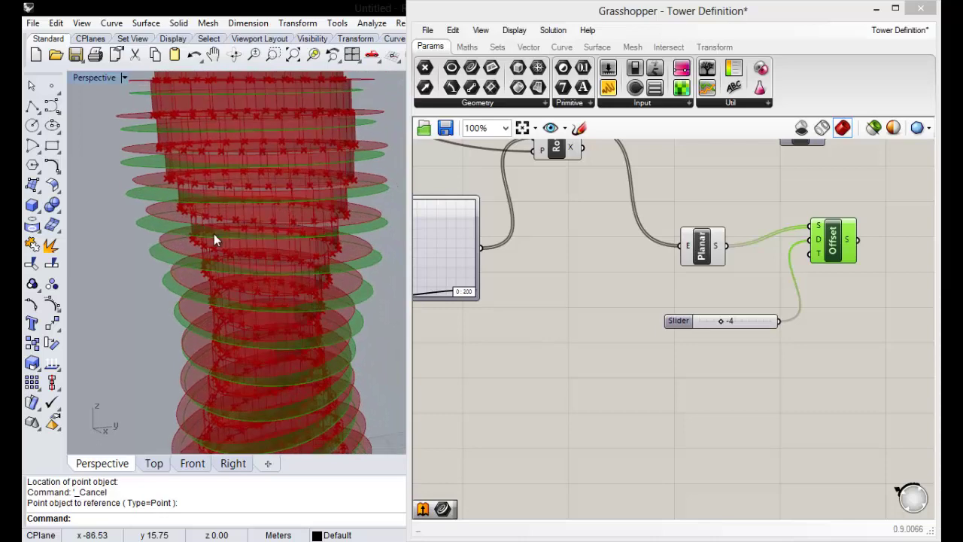
pyautogui.click(604, 305)
pyautogui.scroll(-3, 618, 279)
# Right-click in the Rhino viewport and zoom around the Grasshopper canvas
pyautogui.scroll(3, 884, 268)
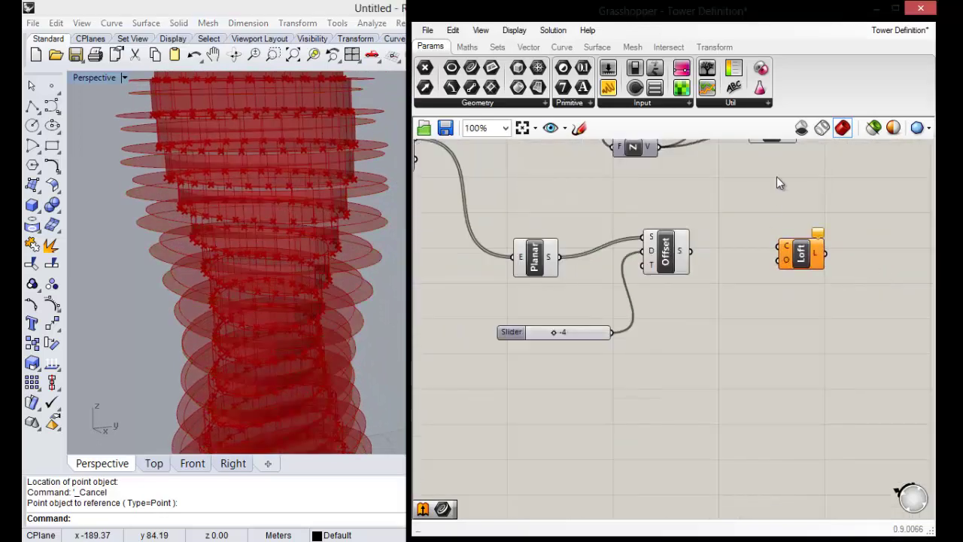
pyautogui.rightClick(131, 296)
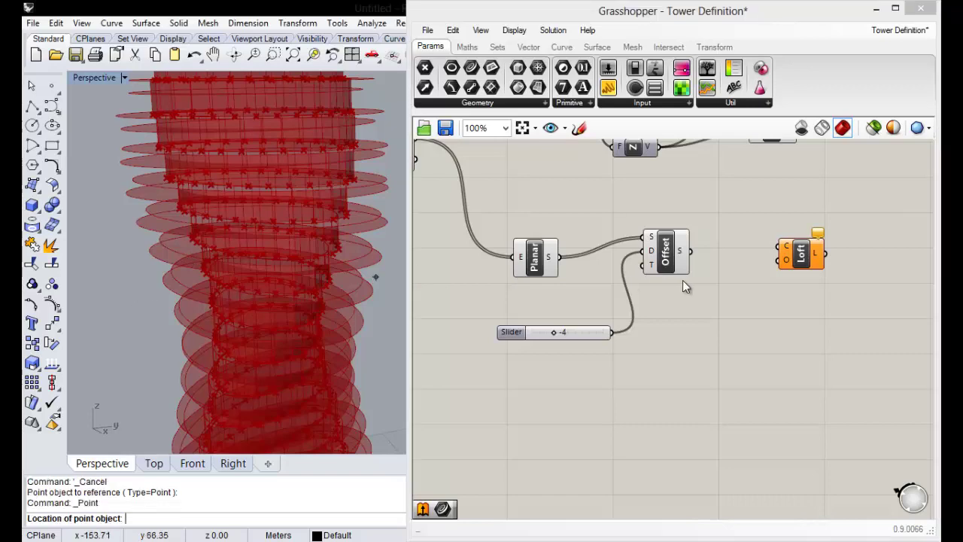
pyautogui.scroll(-2, 707, 241)
pyautogui.scroll(2, 801, 269)
pyautogui.scroll(1, 782, 269)
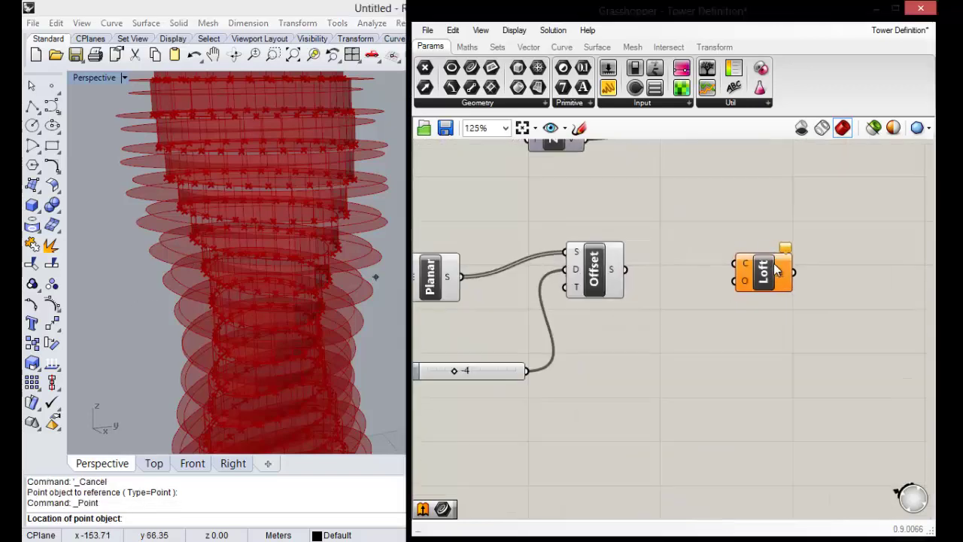
pyautogui.scroll(-1, 752, 221)
pyautogui.scroll(-1, 752, 221)
pyautogui.scroll(1, 683, 233)
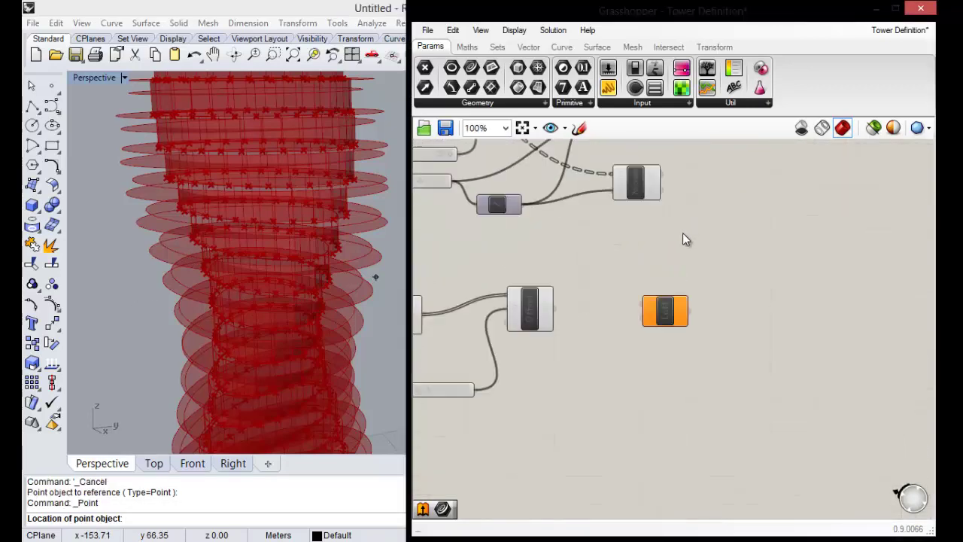
pyautogui.scroll(1, 661, 321)
# Move the Loft component closer and wire the Move curves and Offset result into it
pyautogui.moveTo(662, 321); pyautogui.dragTo(718, 327)
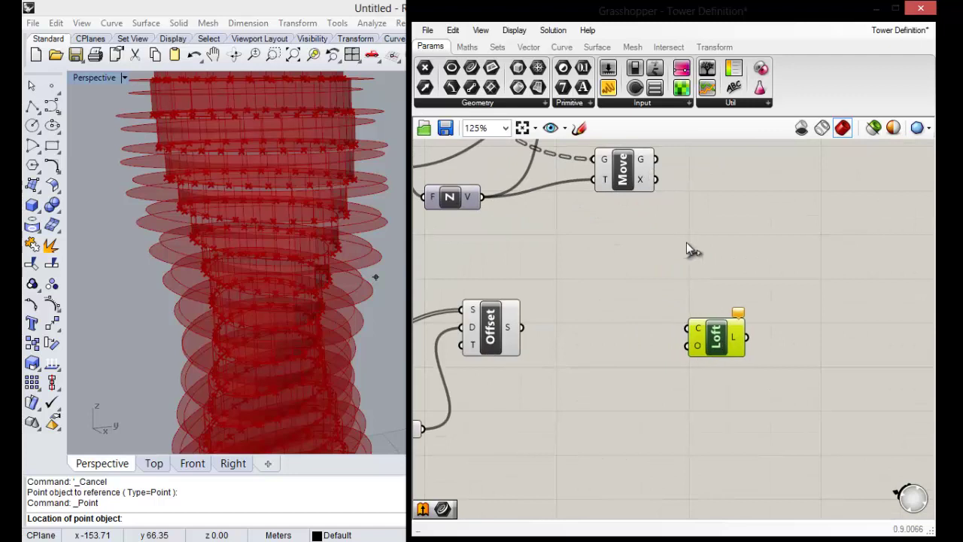
pyautogui.moveTo(656, 179)
pyautogui.mouseDown()
pyautogui.moveTo(687, 328)
pyautogui.moveTo(736, 327)
pyautogui.mouseUp()
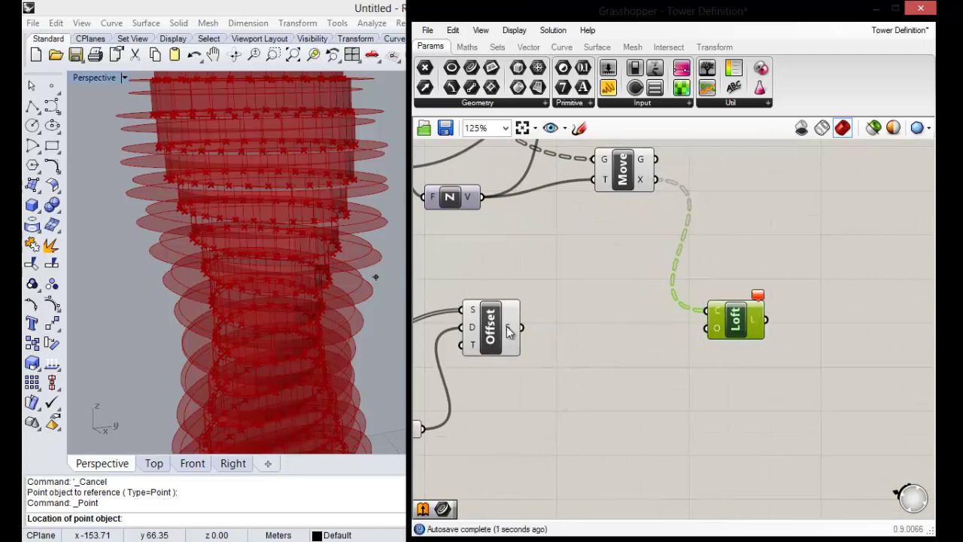
pyautogui.moveTo(520, 328); pyautogui.dragTo(712, 328)
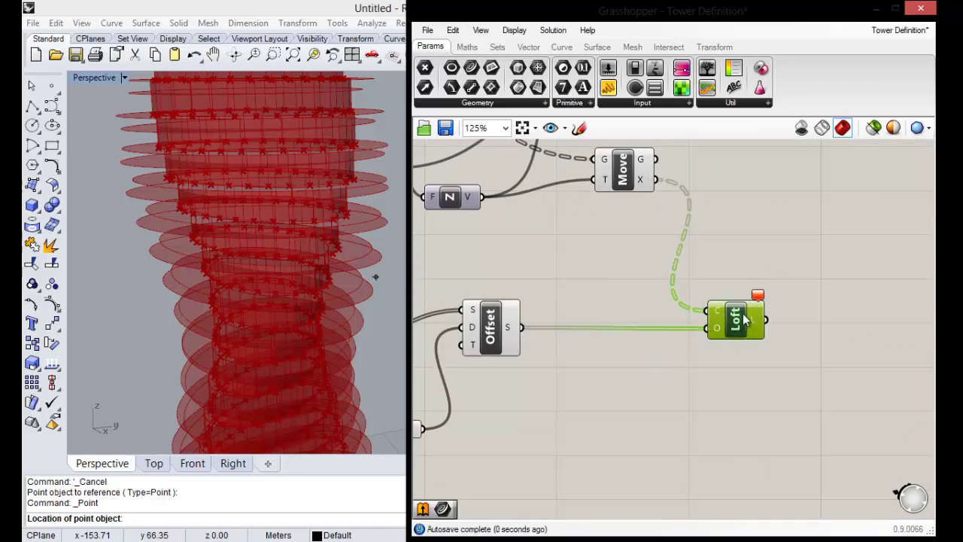
pyautogui.click(655, 290)
pyautogui.scroll(-1, 719, 285)
pyautogui.scroll(2, 722, 360)
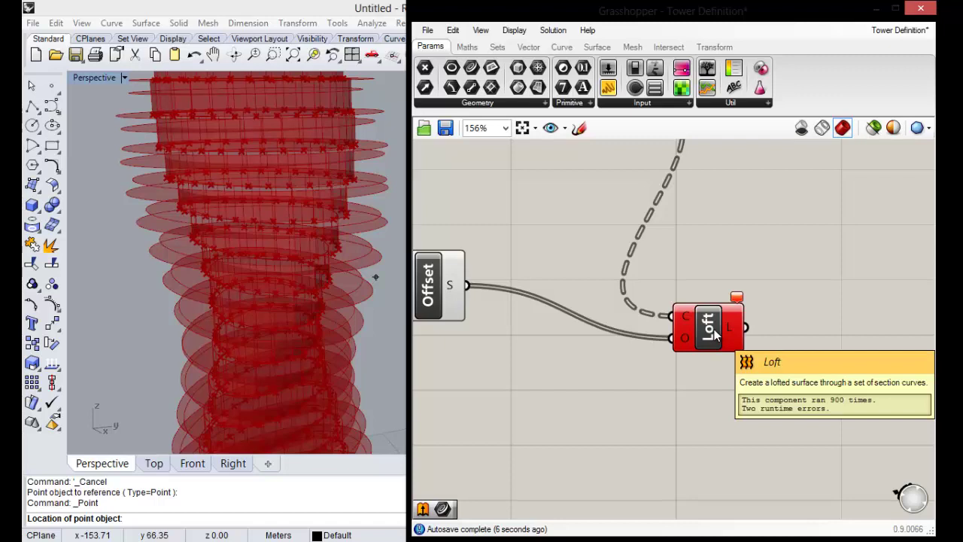
# Select Loft to check its connections and read its error message
pyautogui.click(707, 324)
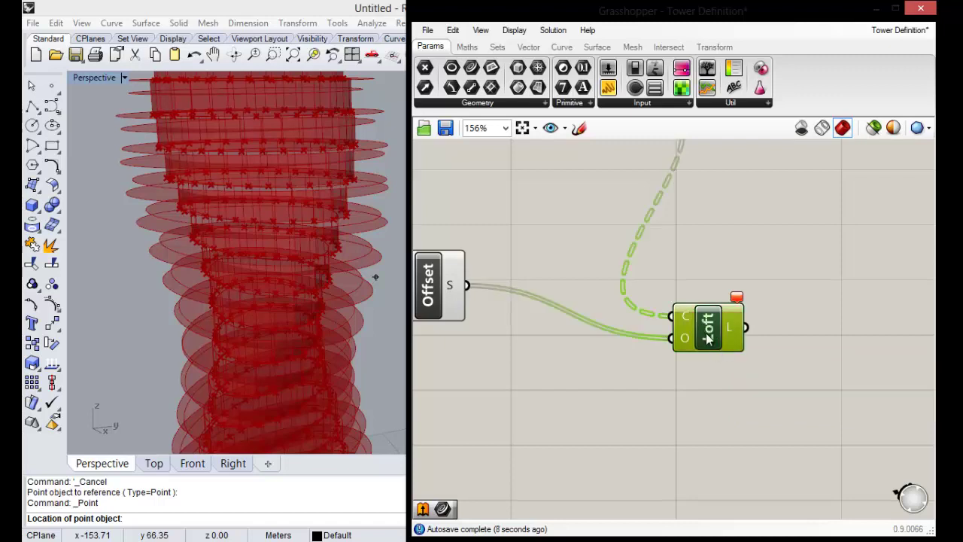
pyautogui.click(739, 258)
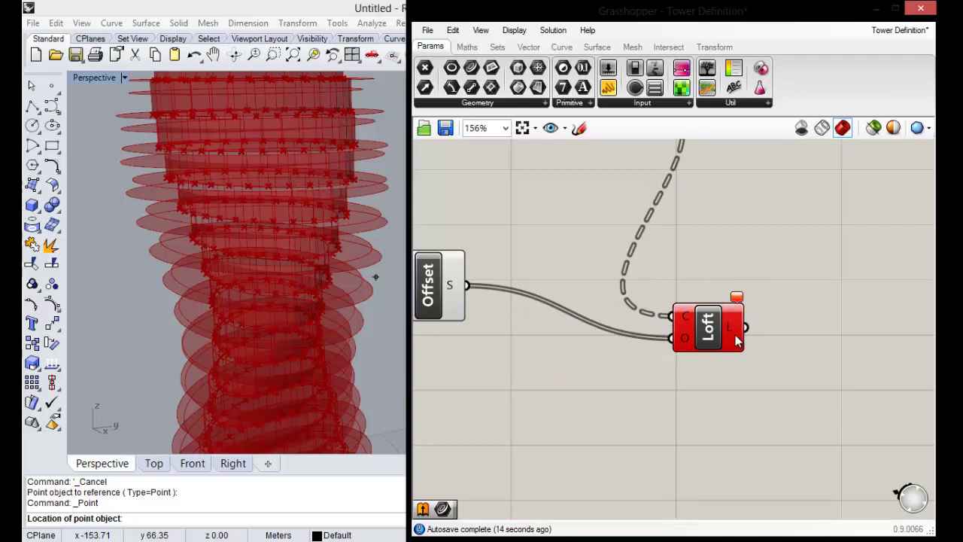
pyautogui.scroll(-3, 710, 278)
pyautogui.scroll(2, 710, 279)
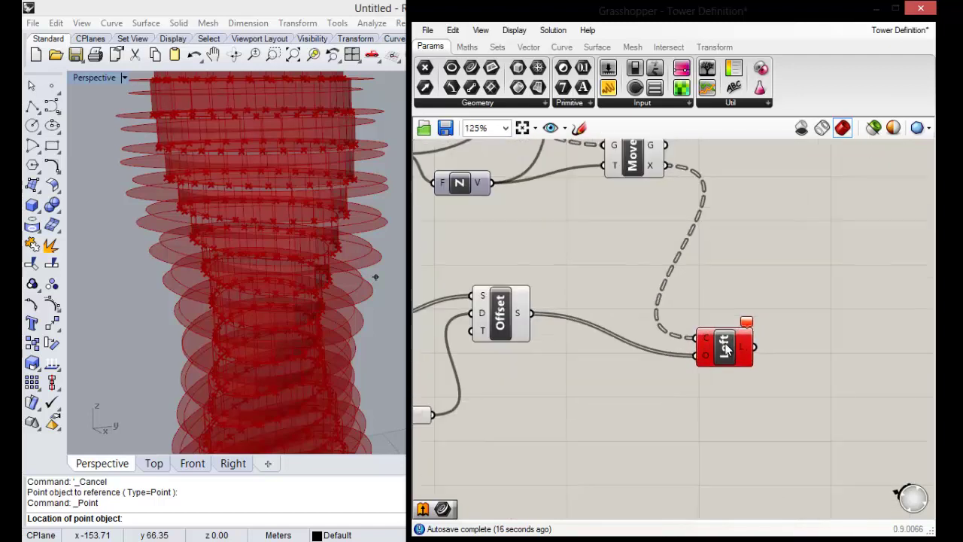
pyautogui.scroll(-3, 715, 280)
pyautogui.scroll(1, 722, 278)
pyautogui.scroll(3, 726, 376)
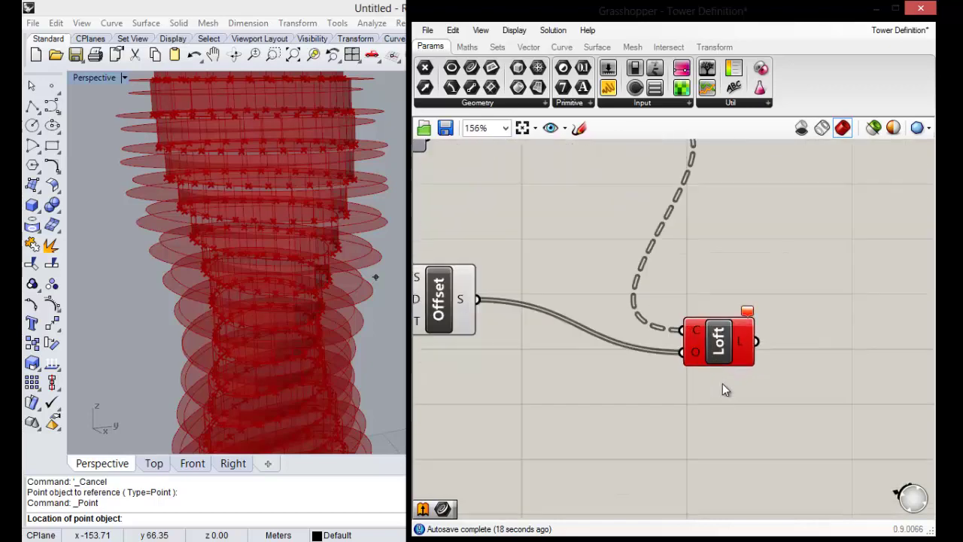
# Inspect the options for Loft's curves input, then pan Loft back into view
pyautogui.rightClick(689, 329)
pyautogui.click(596, 257)
pyautogui.scroll(-2, 728, 283)
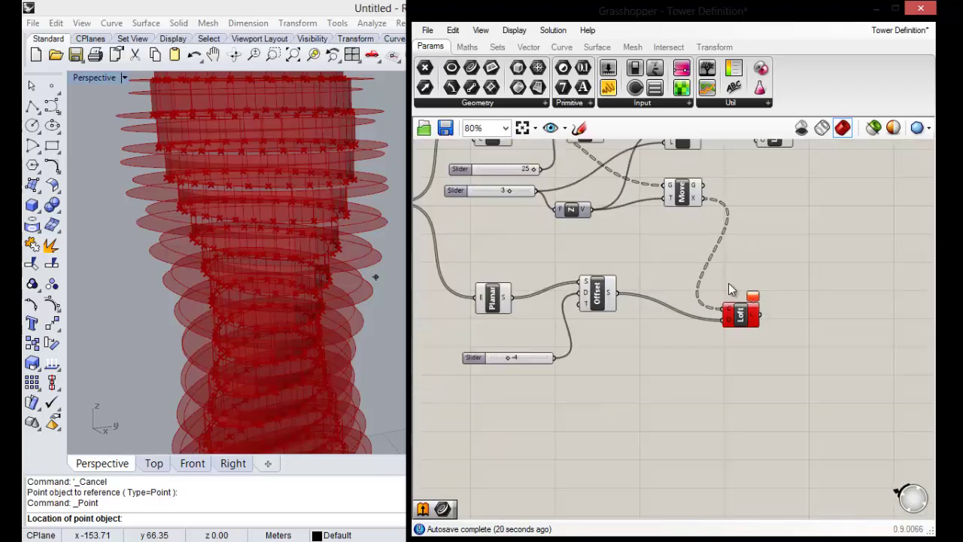
pyautogui.scroll(2, 741, 324)
pyautogui.scroll(-2, 782, 346)
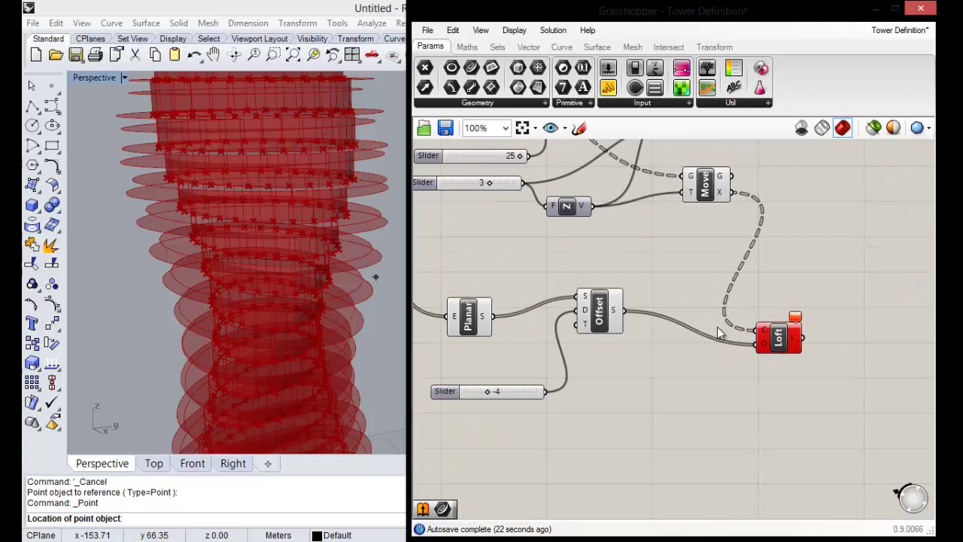
pyautogui.scroll(1, 783, 283)
pyautogui.scroll(-5, 790, 301)
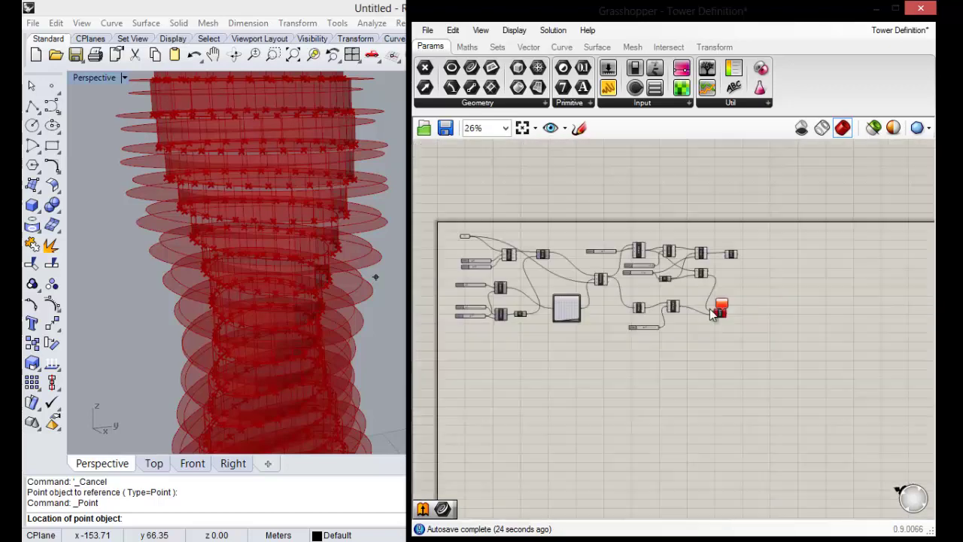
pyautogui.scroll(3, 802, 303)
pyautogui.moveTo(802, 303); pyautogui.dragTo(662, 310, button='right')
pyautogui.scroll(3, 753, 349)
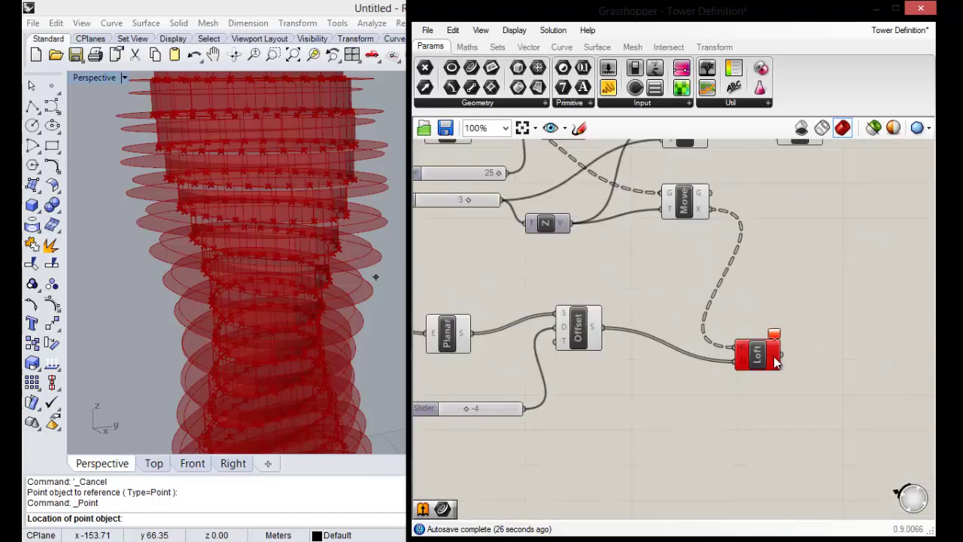
# End the pending point command in the Rhino viewport, leaving an empty prompt
pyautogui.rightClick(118, 239)
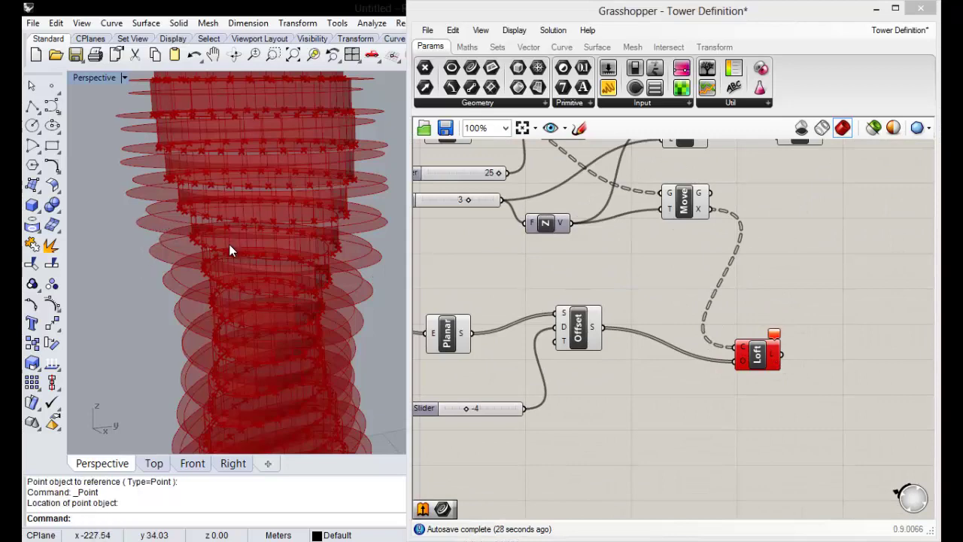
pyautogui.scroll(-2, 370, 252)
pyautogui.scroll(-2, 636, 266)
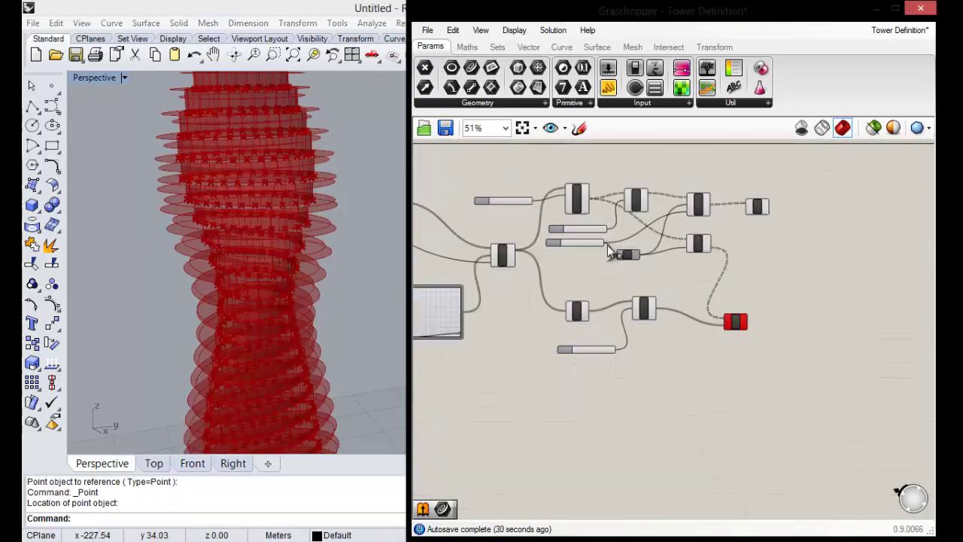
pyautogui.scroll(1, 624, 254)
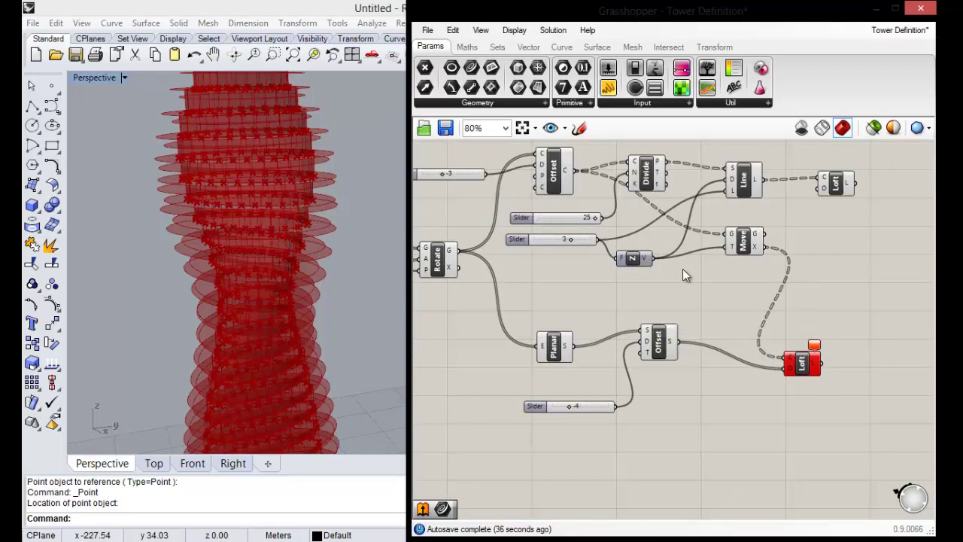
pyautogui.scroll(-1, 747, 290)
pyautogui.scroll(-2, 762, 289)
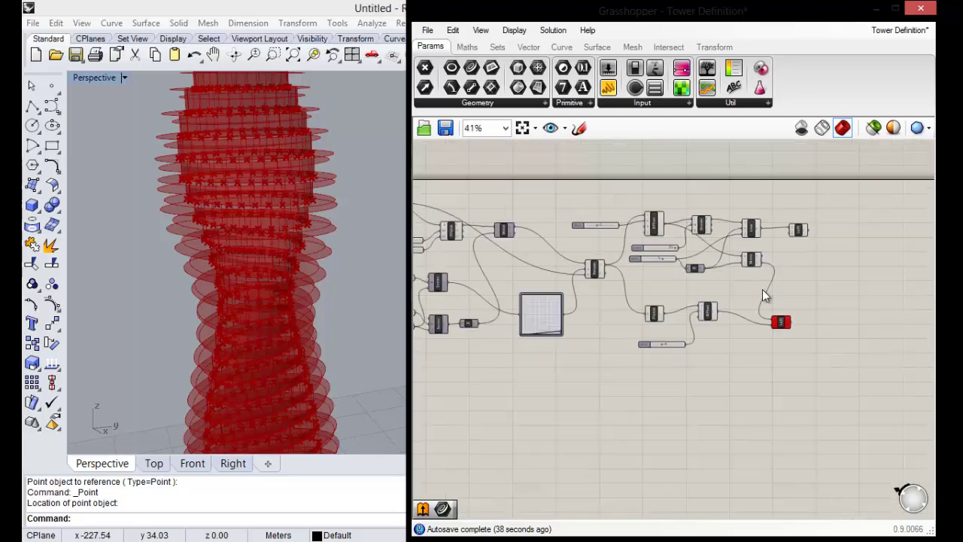
pyautogui.scroll(1, 531, 264)
pyautogui.scroll(1, 507, 280)
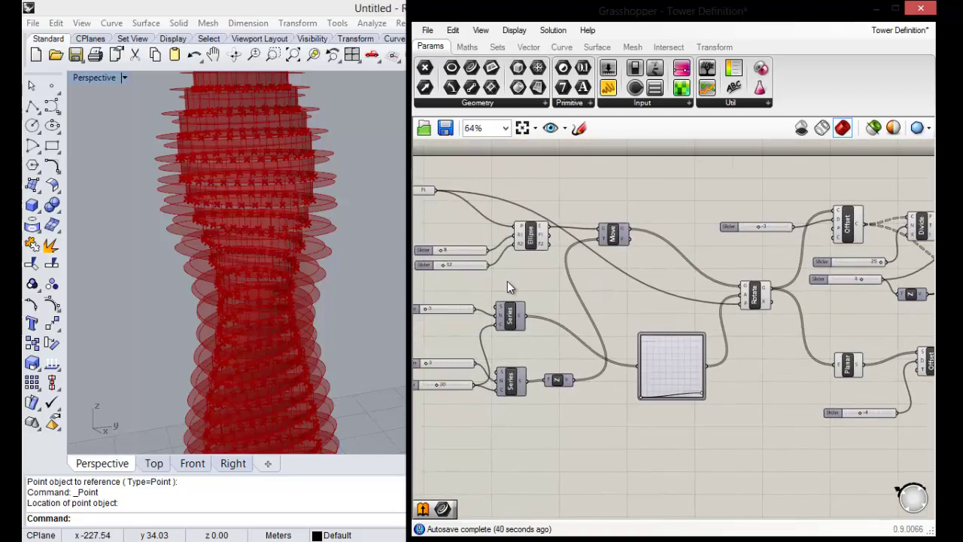
pyautogui.scroll(1, 572, 284)
pyautogui.scroll(2, 594, 260)
pyautogui.scroll(3, 604, 246)
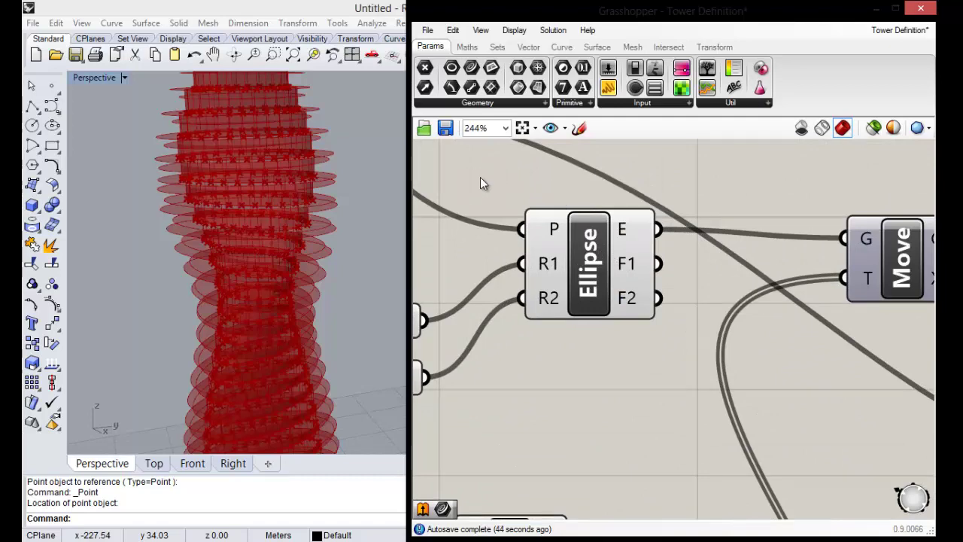
pyautogui.scroll(-2, 572, 233)
pyautogui.scroll(3, 583, 260)
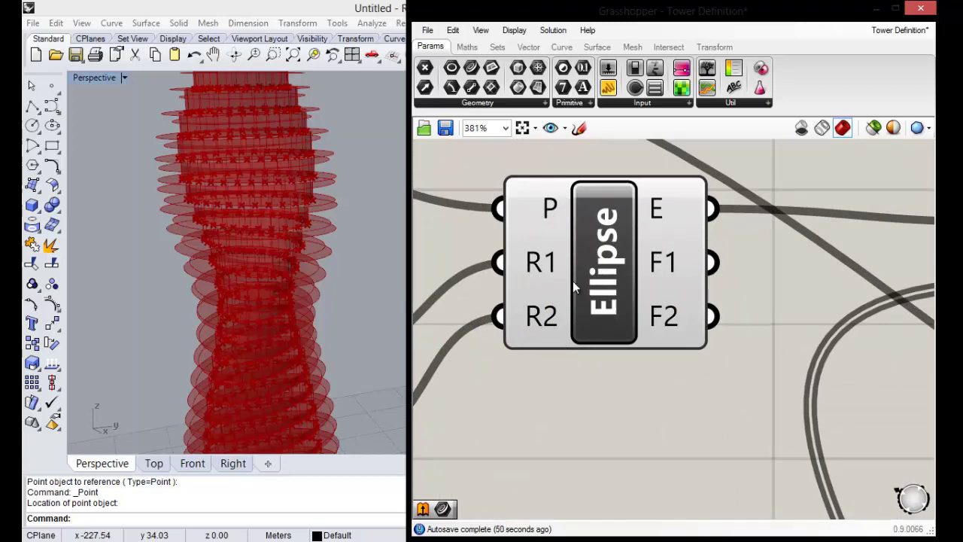
pyautogui.scroll(4, 555, 214)
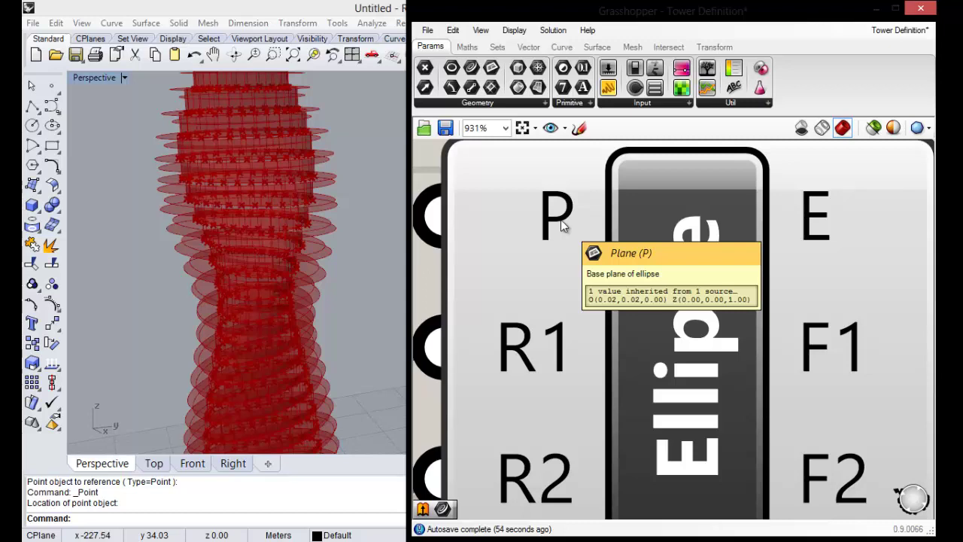
pyautogui.moveTo(541, 262)
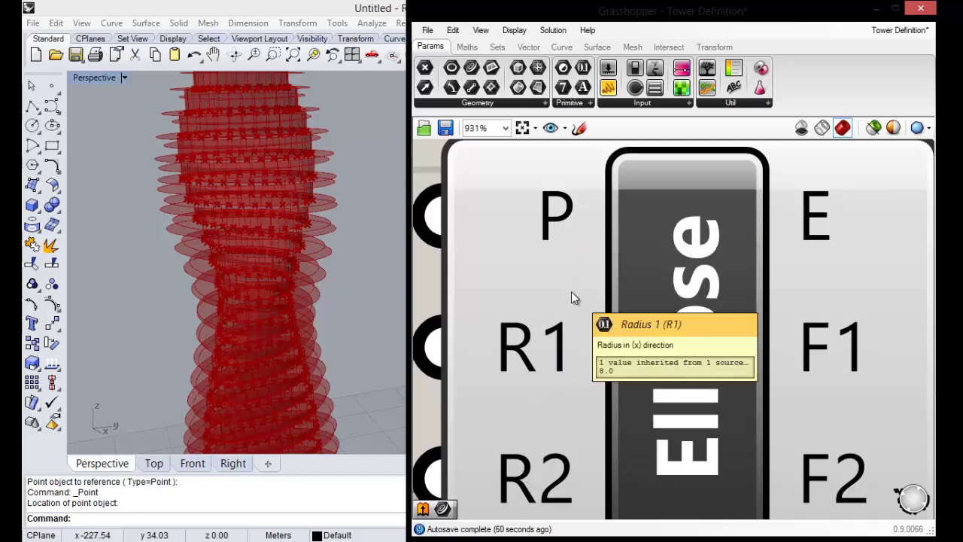
pyautogui.scroll(-3, 571, 294)
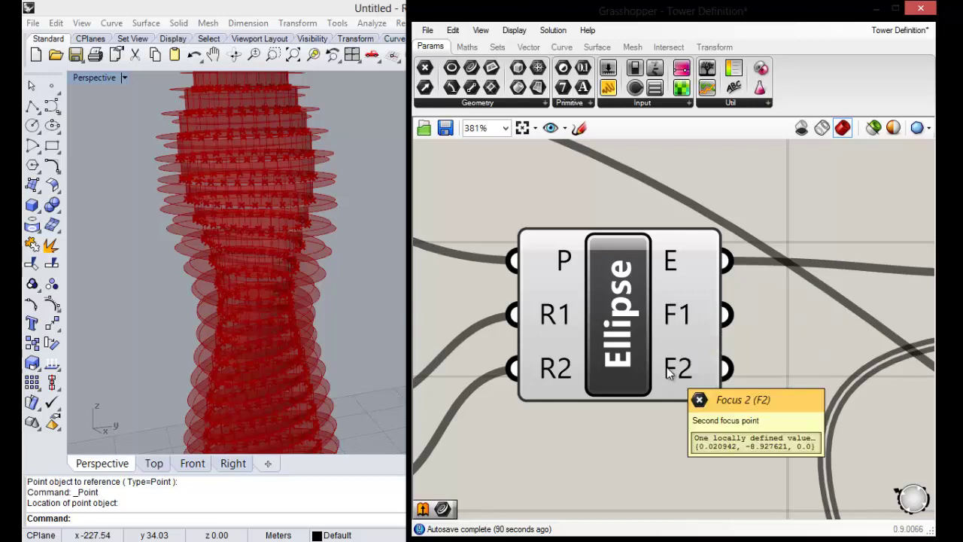
# Open the Ellipse component's menu, then orbit the Perspective view down to the tower's base
pyautogui.scroll(-5, 660, 277)
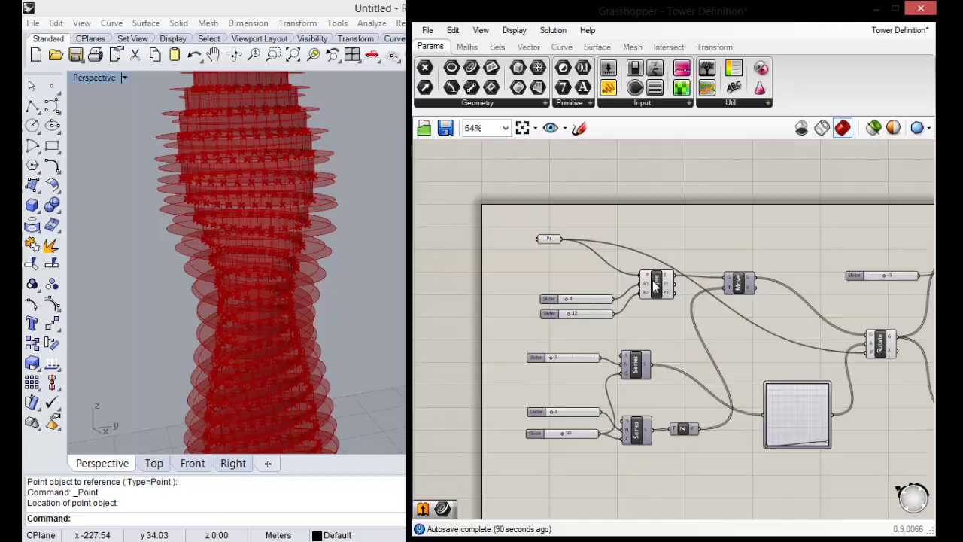
pyautogui.scroll(3, 677, 293)
pyautogui.scroll(1, 741, 320)
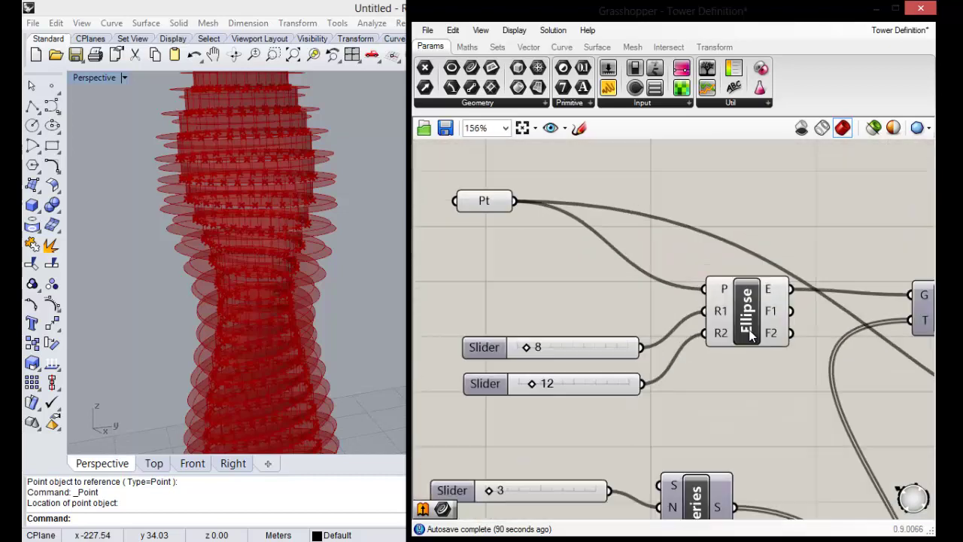
pyautogui.scroll(1, 741, 319)
pyautogui.rightClick(751, 273)
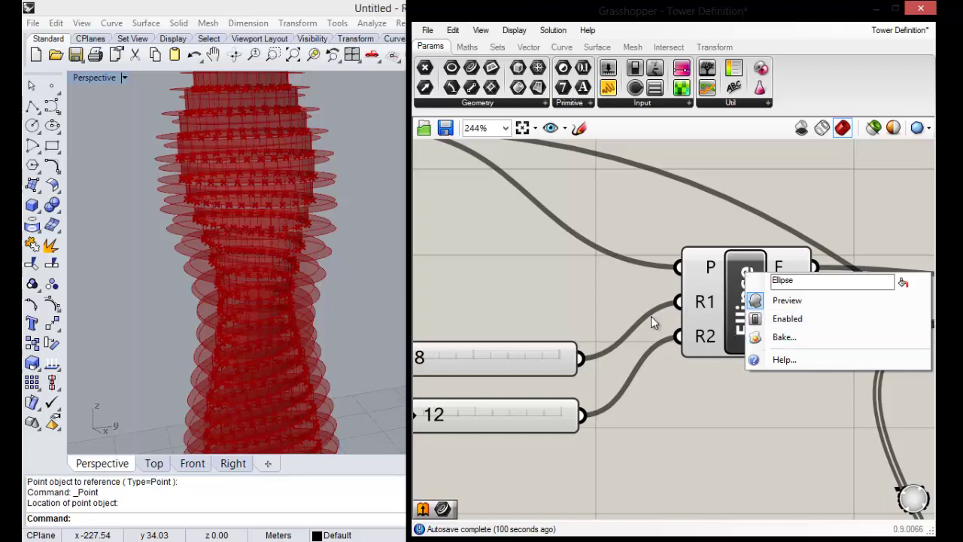
pyautogui.scroll(1, 482, 297)
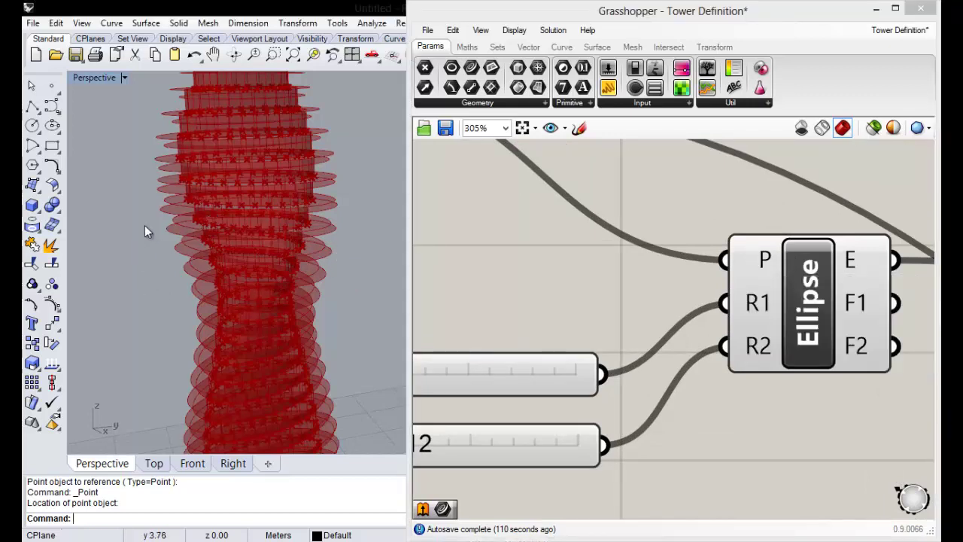
pyautogui.moveTo(150, 227)
pyautogui.mouseDown(button='right')
pyautogui.moveTo(239, 224)
pyautogui.moveTo(189, 277)
pyautogui.mouseUp(button='right')
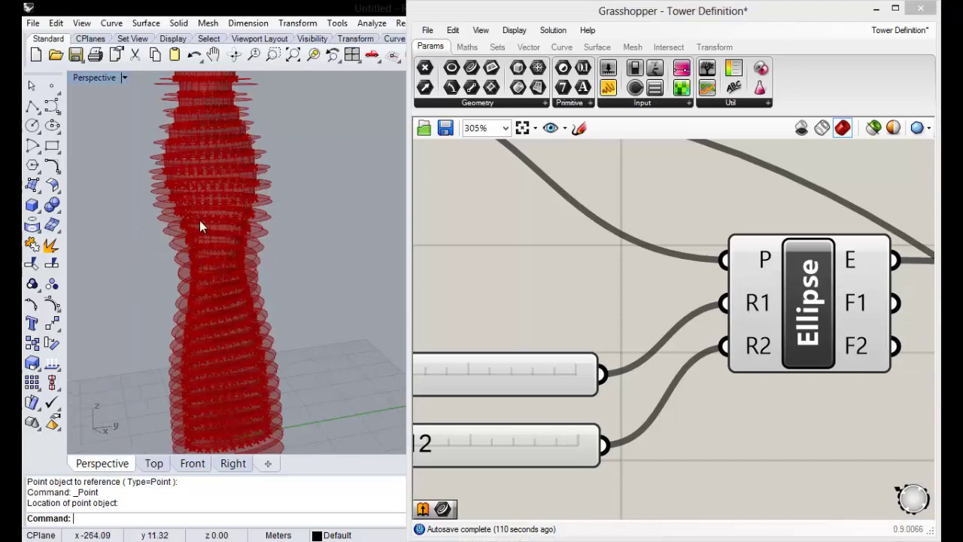
# Disconnect the Move.X wire from Loft's C input
pyautogui.scroll(-3, 564, 269)
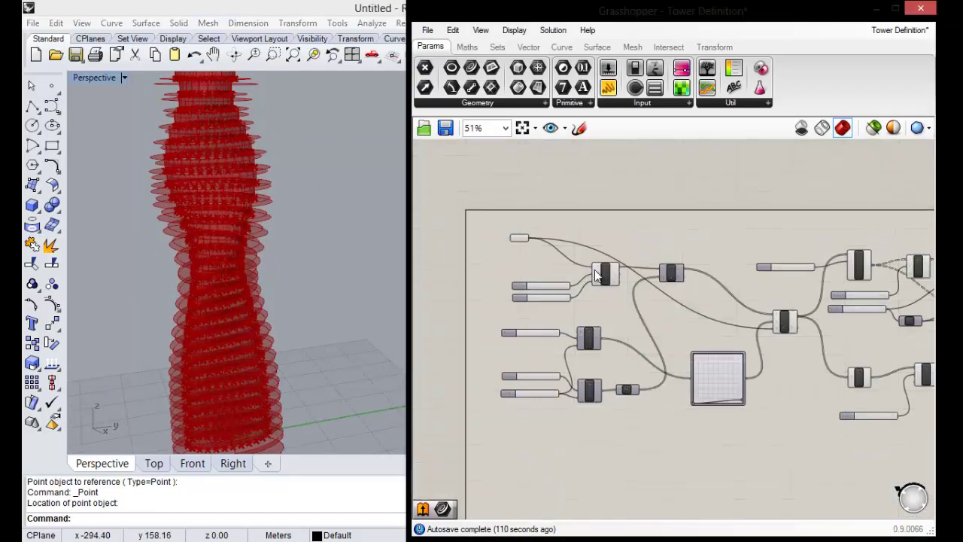
pyautogui.scroll(3, 612, 302)
pyautogui.scroll(-2, 583, 285)
pyautogui.scroll(-2, 652, 277)
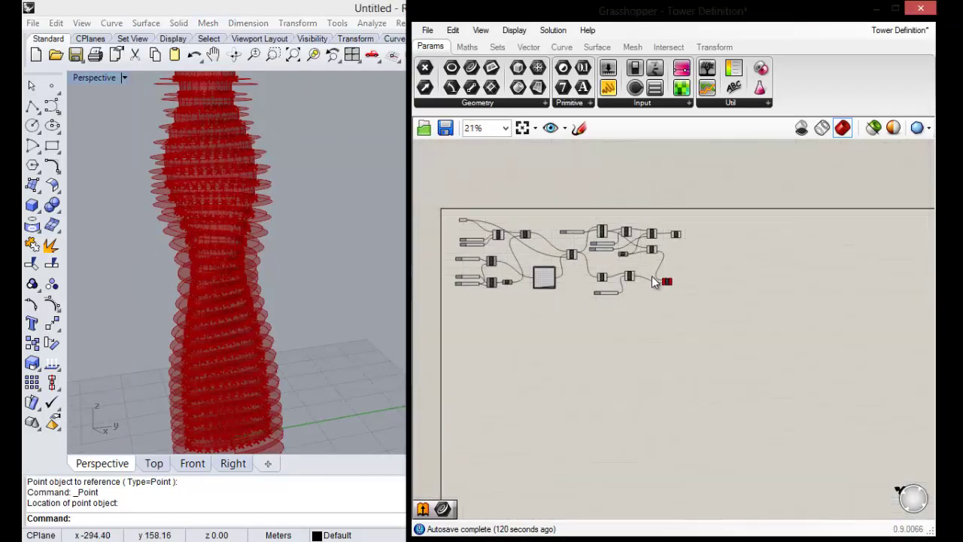
pyautogui.scroll(3, 688, 293)
pyautogui.scroll(2, 696, 292)
pyautogui.scroll(1, 699, 295)
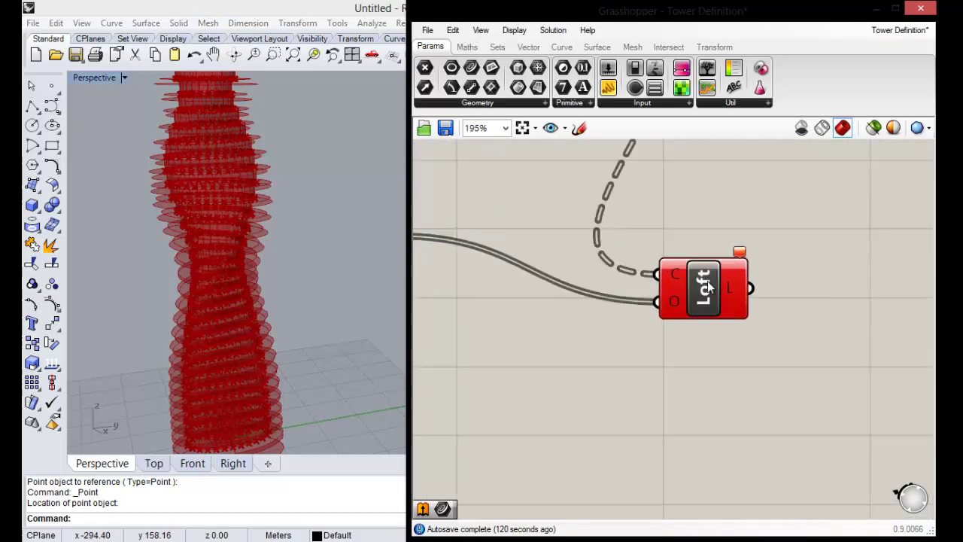
pyautogui.scroll(-2, 700, 293)
pyautogui.scroll(2, 700, 297)
pyautogui.scroll(-2, 702, 315)
pyautogui.scroll(1, 700, 309)
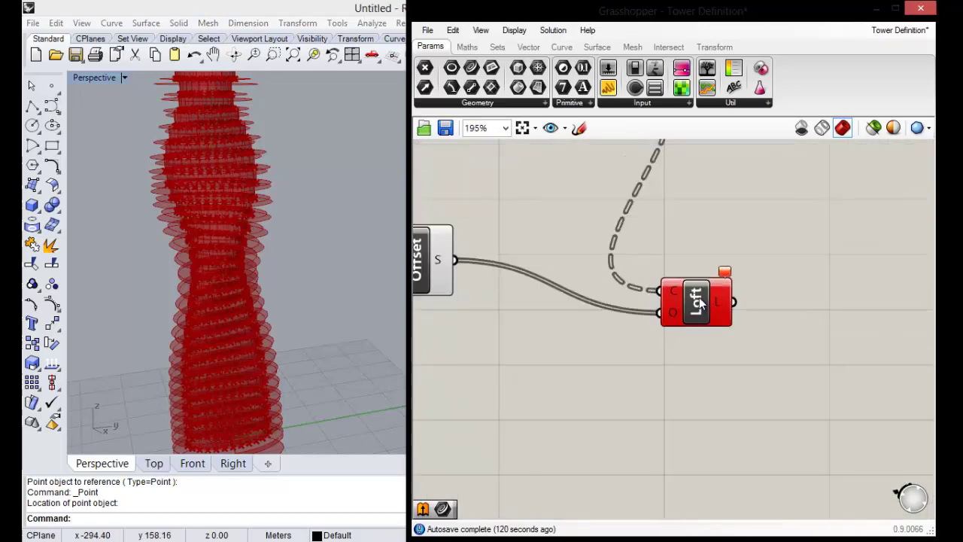
pyautogui.scroll(1, 700, 309)
pyautogui.scroll(-2, 697, 316)
pyautogui.scroll(-1, 677, 270)
pyautogui.scroll(1, 665, 238)
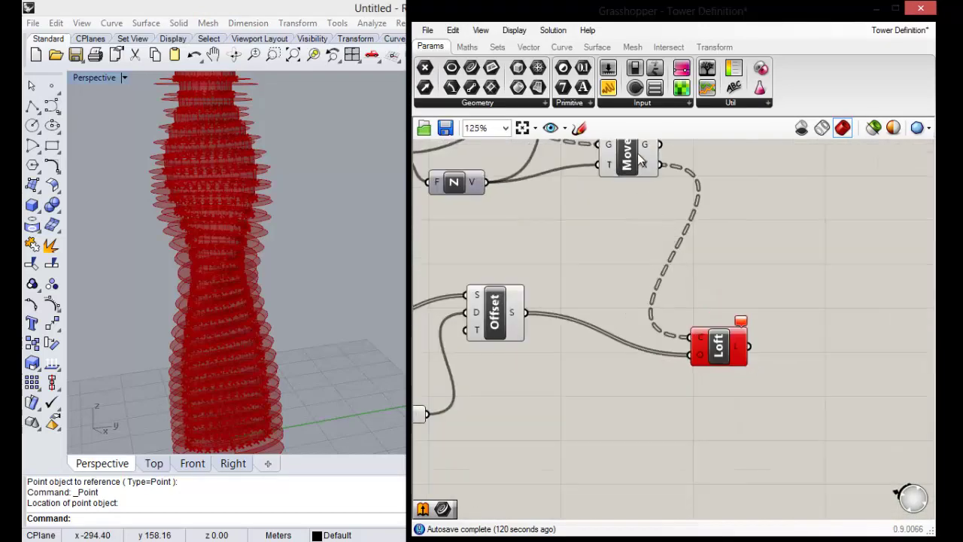
pyautogui.scroll(-2, 591, 333)
pyautogui.scroll(1, 666, 333)
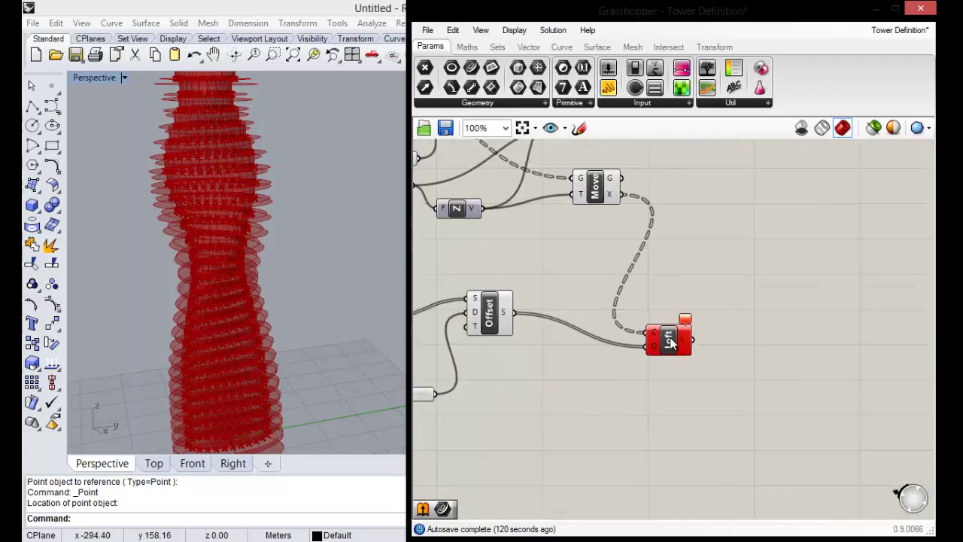
pyautogui.scroll(1, 653, 342)
pyautogui.scroll(1, 652, 341)
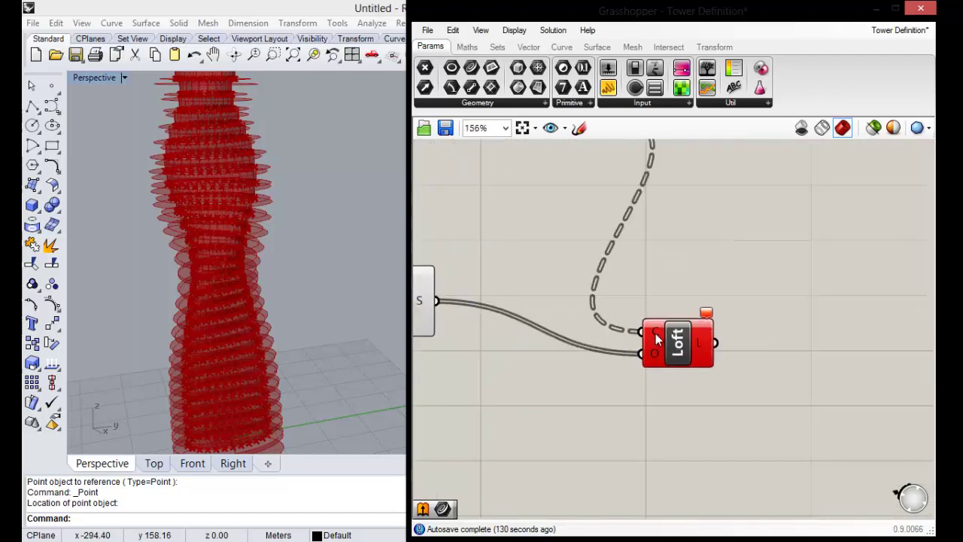
pyautogui.rightClick(656, 338)
pyautogui.moveTo(704, 275)
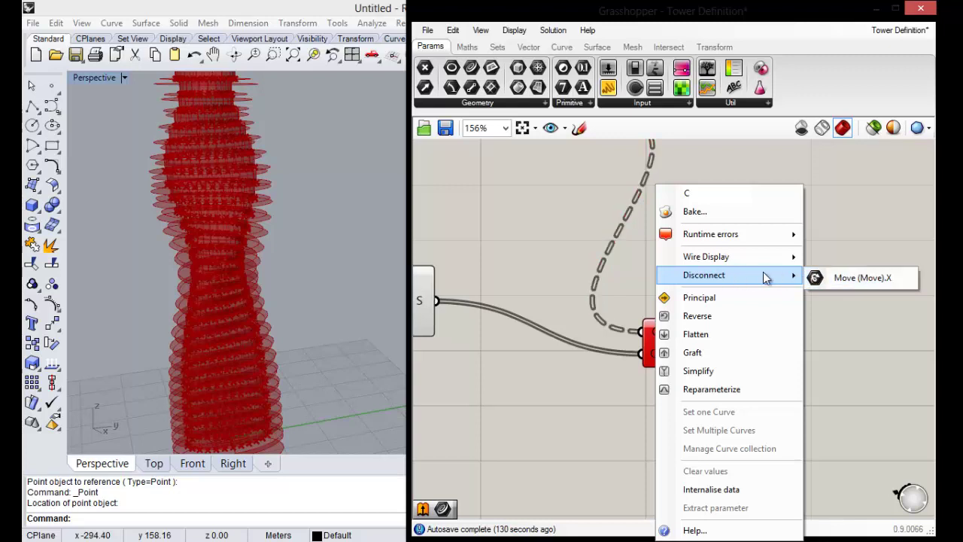
pyautogui.click(846, 280)
# Remove the Offset.S wire from Loft's O input, leaving Loft with no inputs
pyautogui.scroll(-1, 726, 308)
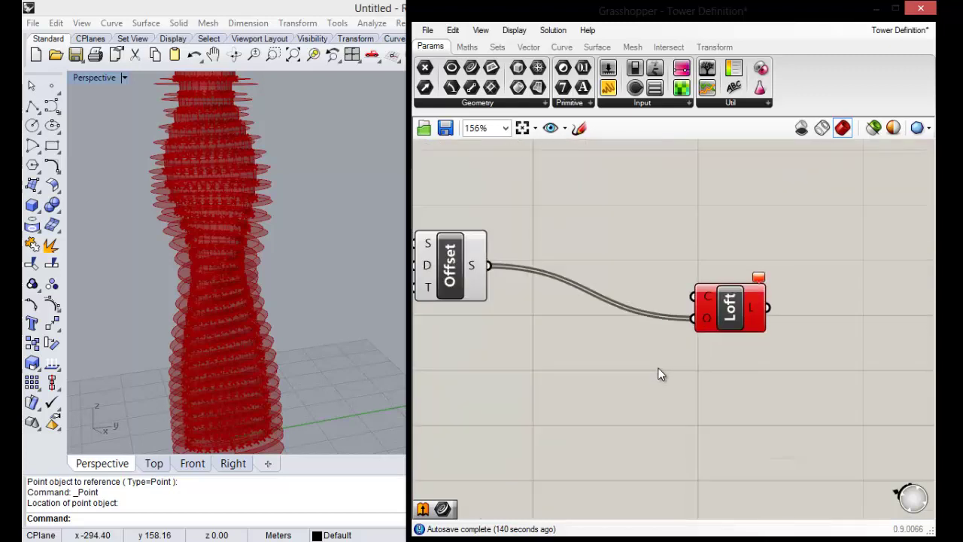
pyautogui.scroll(2, 681, 316)
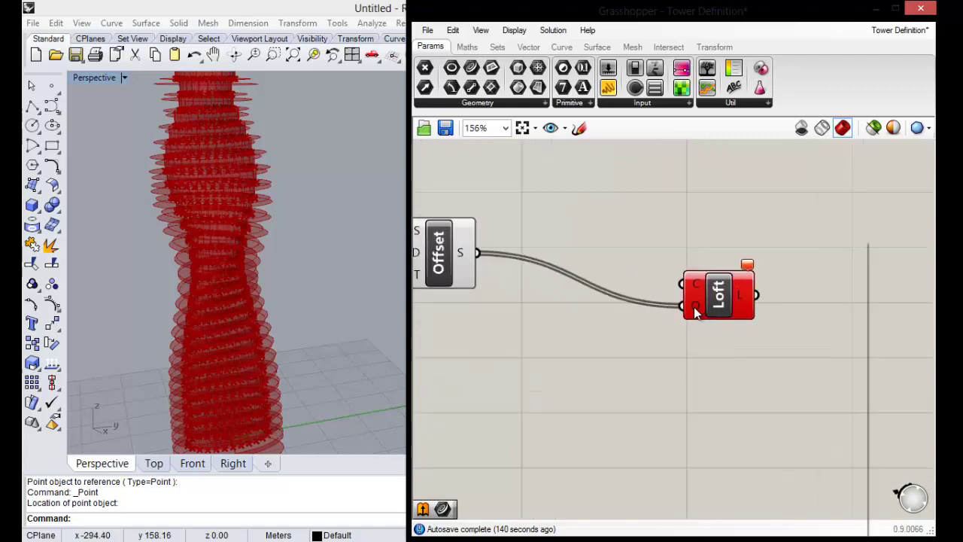
pyautogui.rightClick(694, 307)
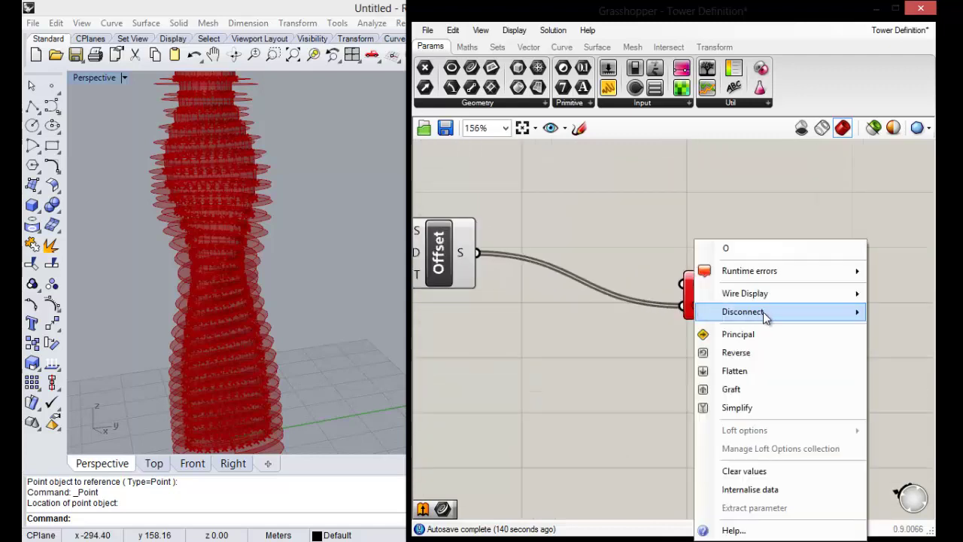
pyautogui.moveTo(742, 312)
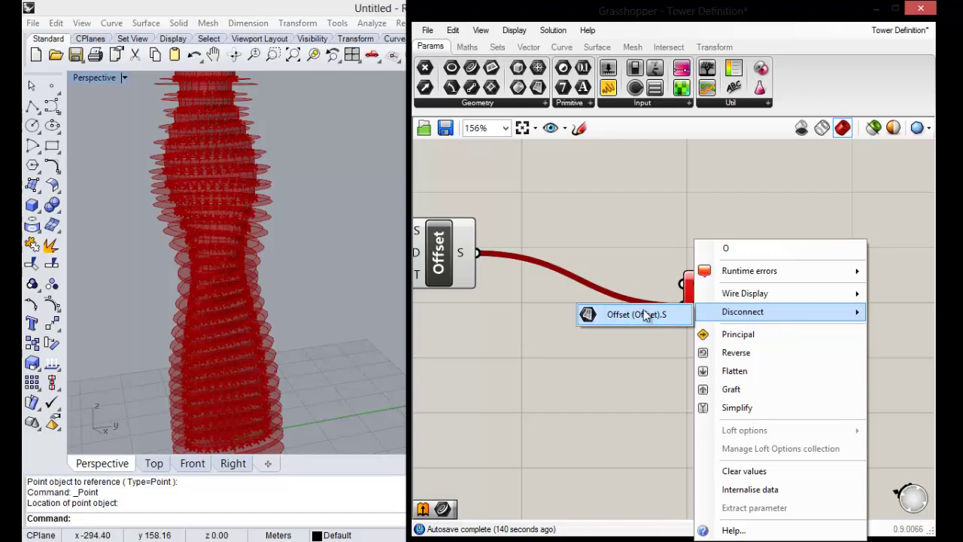
pyautogui.click(627, 314)
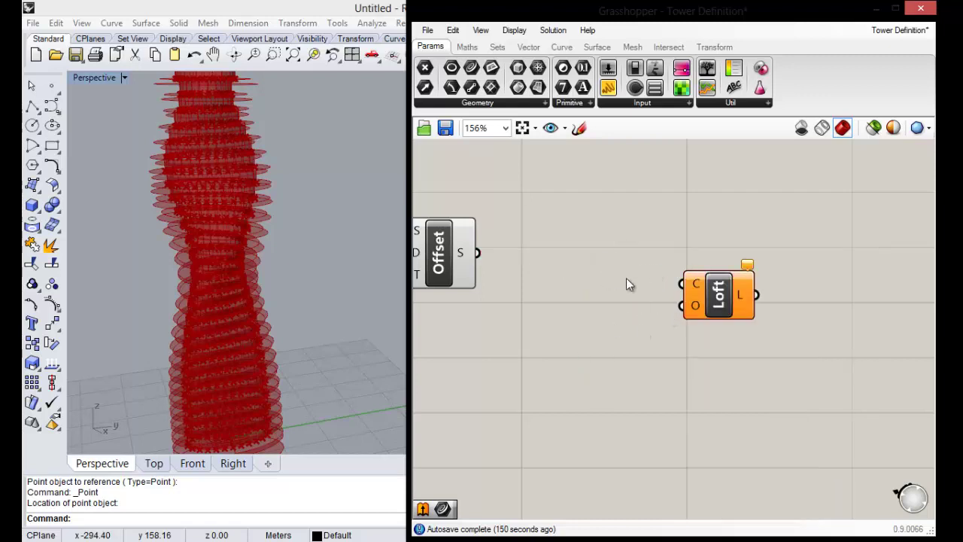
pyautogui.scroll(-3, 626, 277)
pyautogui.scroll(2, 666, 303)
pyautogui.moveTo(635, 260); pyautogui.dragTo(795, 339)
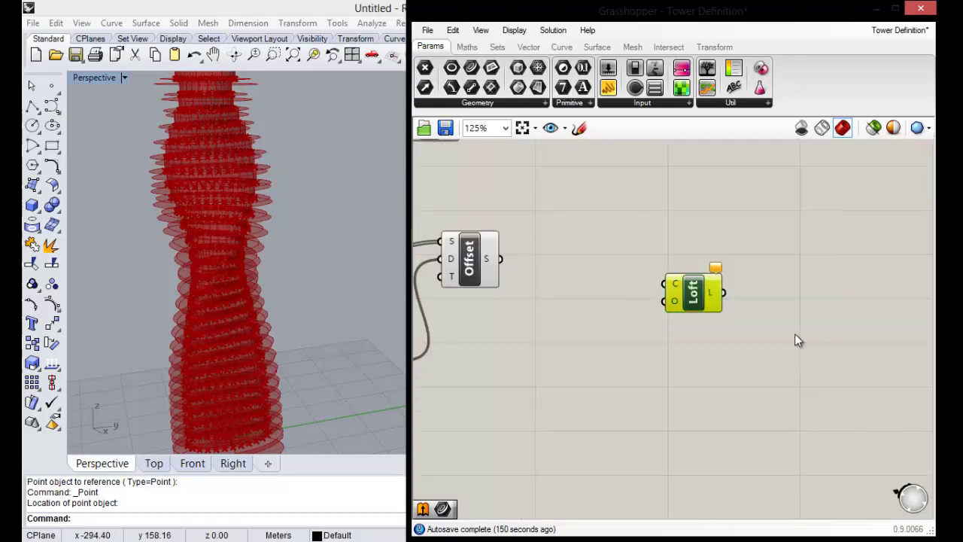
pyautogui.click(752, 281)
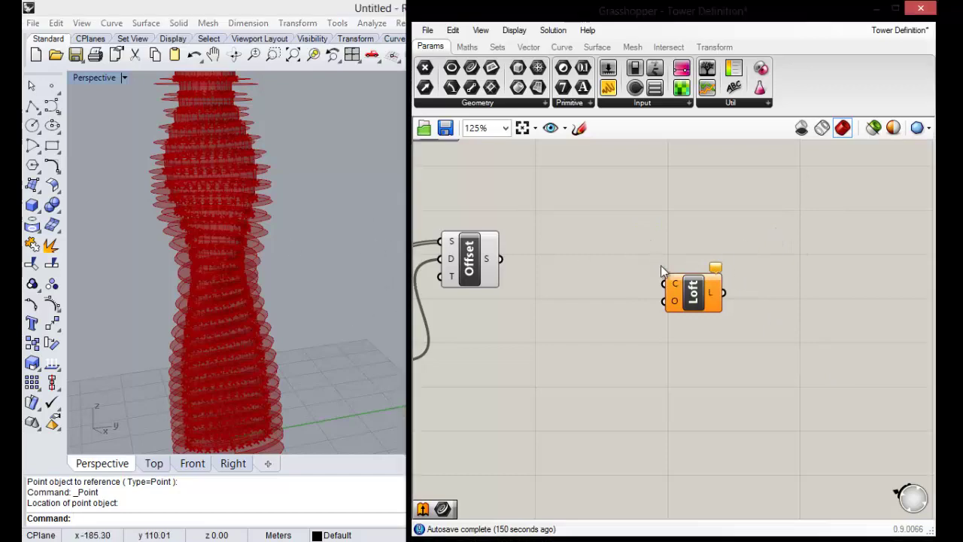
# Zoom in on the Move component and show the Bake menu for its G output
pyautogui.scroll(-4, 668, 272)
pyautogui.scroll(2, 677, 253)
pyautogui.scroll(1, 675, 275)
pyautogui.scroll(-2, 675, 278)
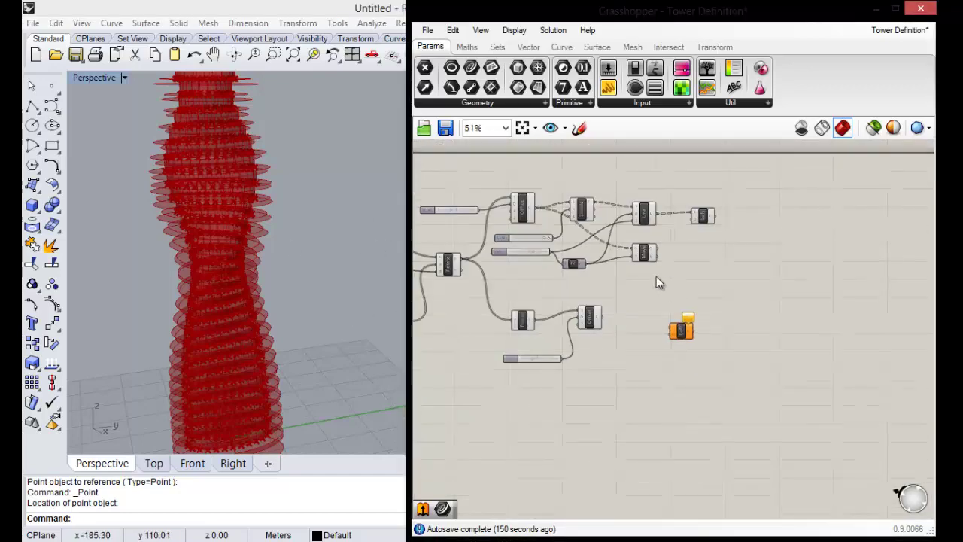
pyautogui.scroll(1, 576, 273)
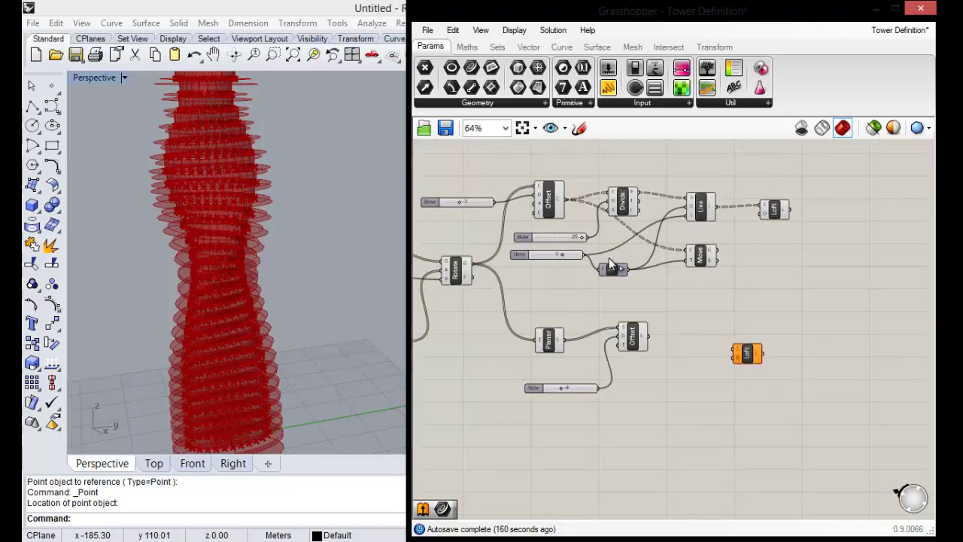
pyautogui.scroll(-2, 719, 268)
pyautogui.scroll(4, 508, 273)
pyautogui.scroll(-3, 599, 271)
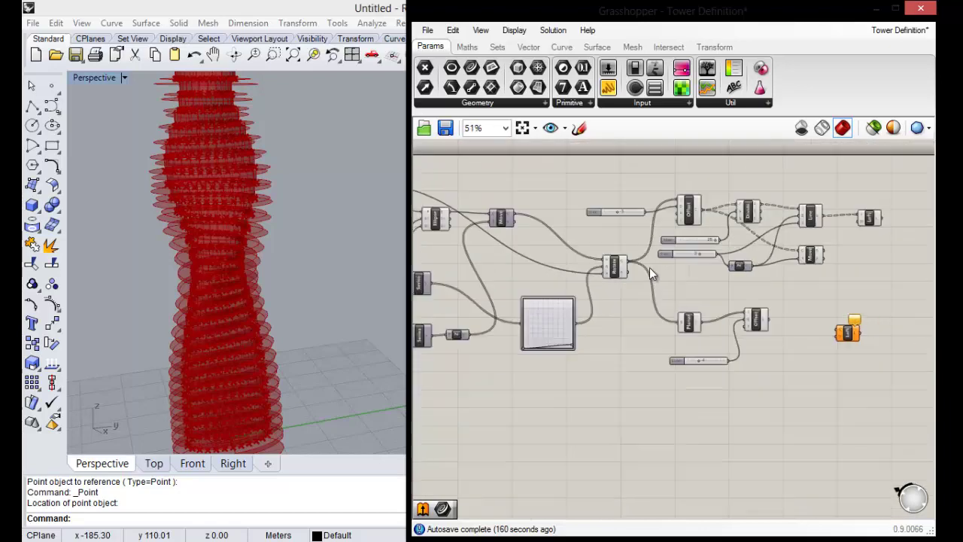
pyautogui.scroll(5, 576, 218)
pyautogui.scroll(-5, 576, 218)
pyautogui.scroll(6, 580, 216)
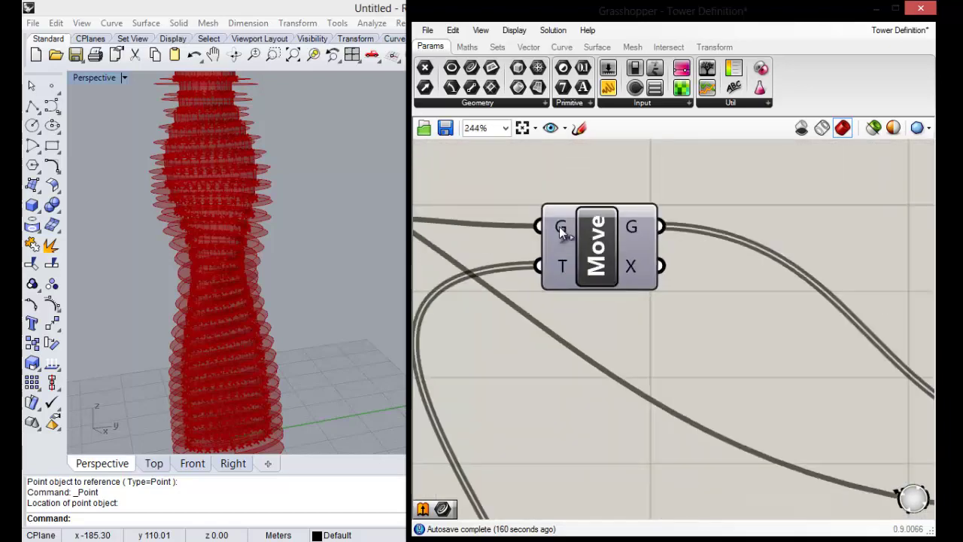
pyautogui.rightClick(563, 226)
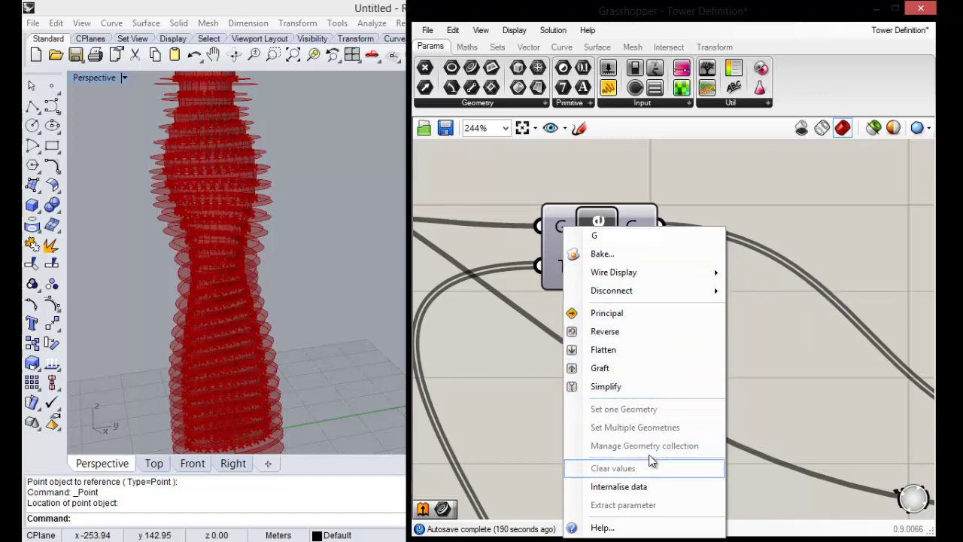
pyautogui.scroll(-4, 613, 433)
# Dismiss the output menu and open the context menu of the radius slider set to 8
pyautogui.scroll(2, 625, 380)
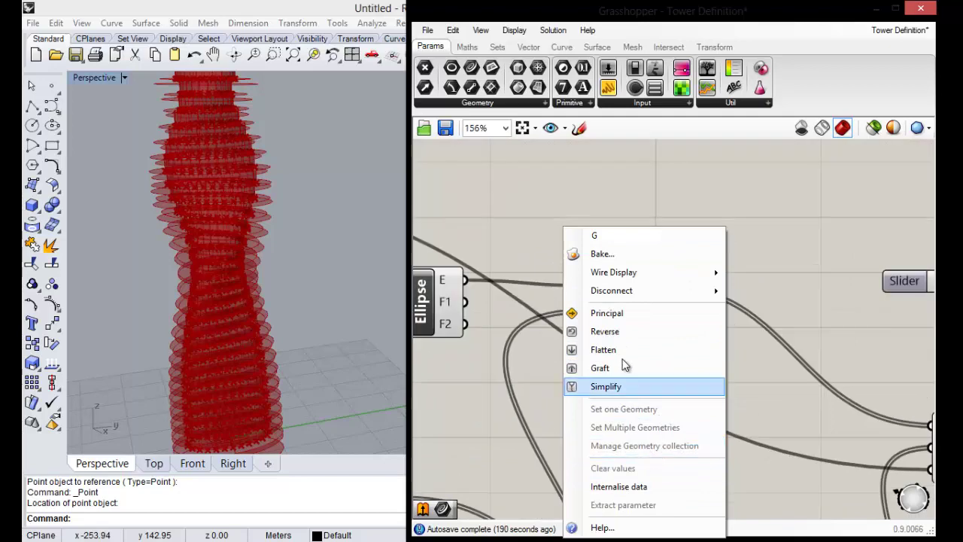
pyautogui.click(467, 365)
pyautogui.scroll(-2, 731, 305)
pyautogui.scroll(-2, 731, 305)
pyautogui.scroll(6, 519, 338)
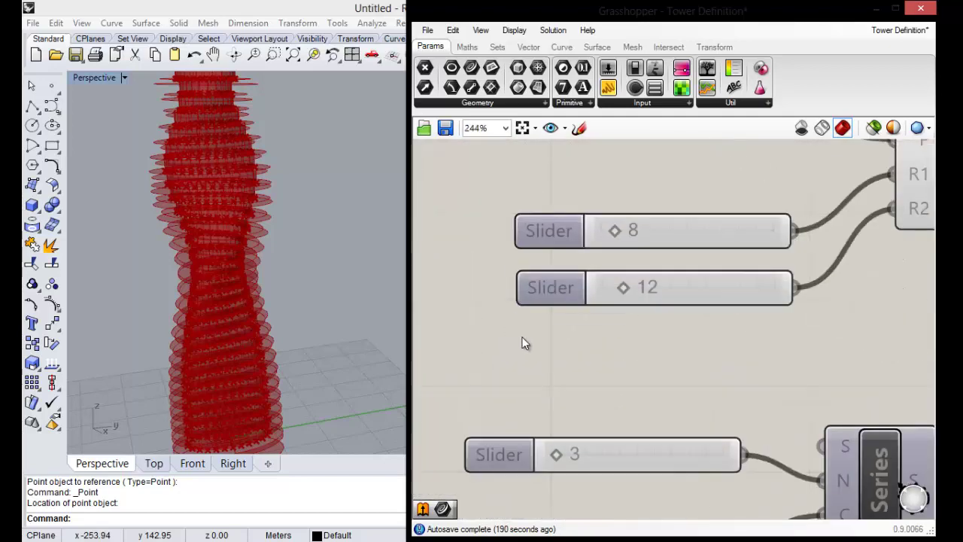
pyautogui.scroll(-3, 504, 326)
pyautogui.scroll(1, 536, 277)
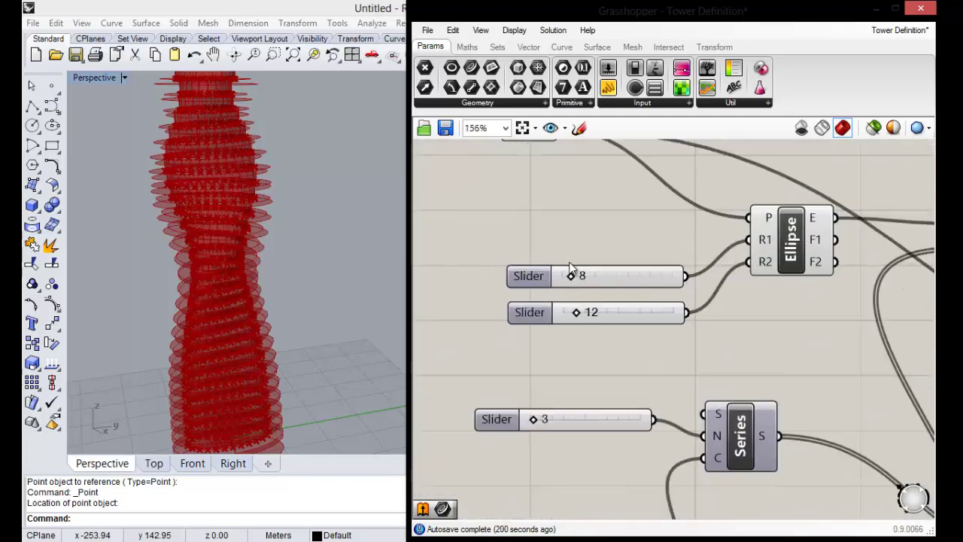
pyautogui.scroll(-1, 527, 252)
pyautogui.scroll(1, 579, 244)
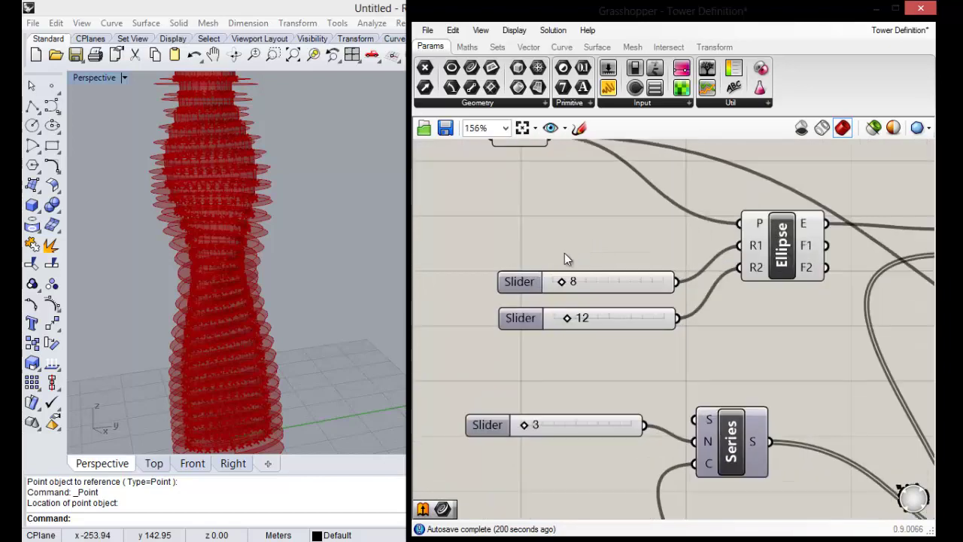
pyautogui.scroll(-2, 565, 253)
pyautogui.scroll(2, 592, 192)
pyautogui.scroll(-1, 654, 256)
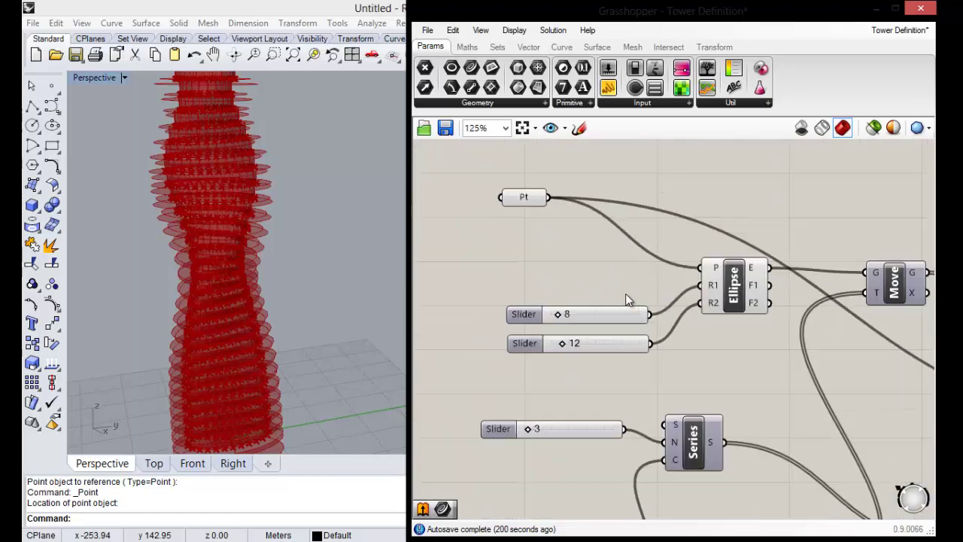
pyautogui.scroll(1, 614, 316)
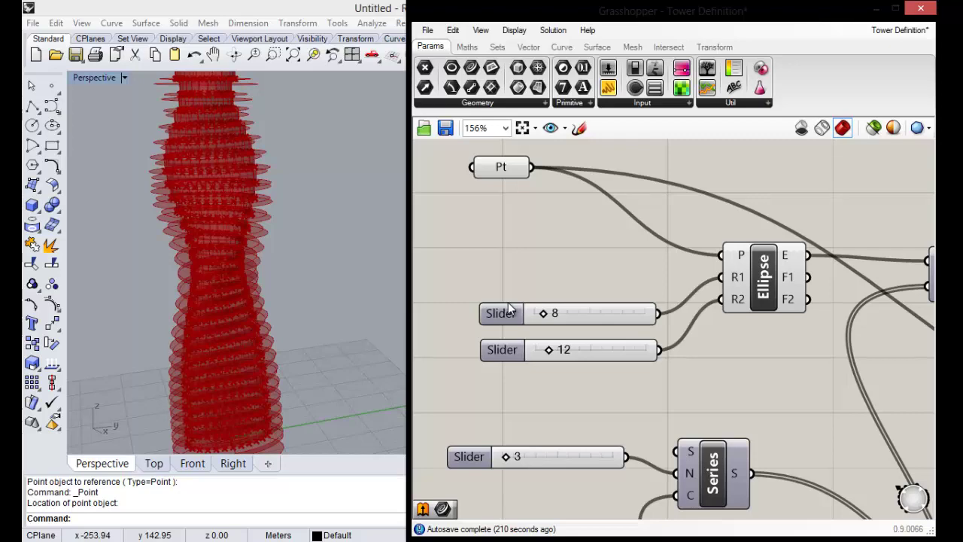
pyautogui.scroll(-2, 521, 268)
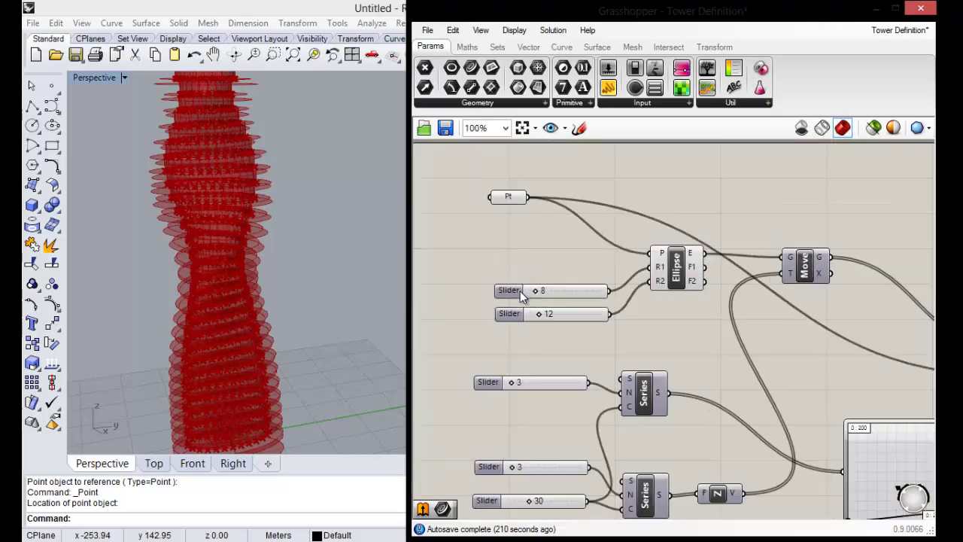
pyautogui.scroll(4, 520, 290)
pyautogui.rightClick(495, 285)
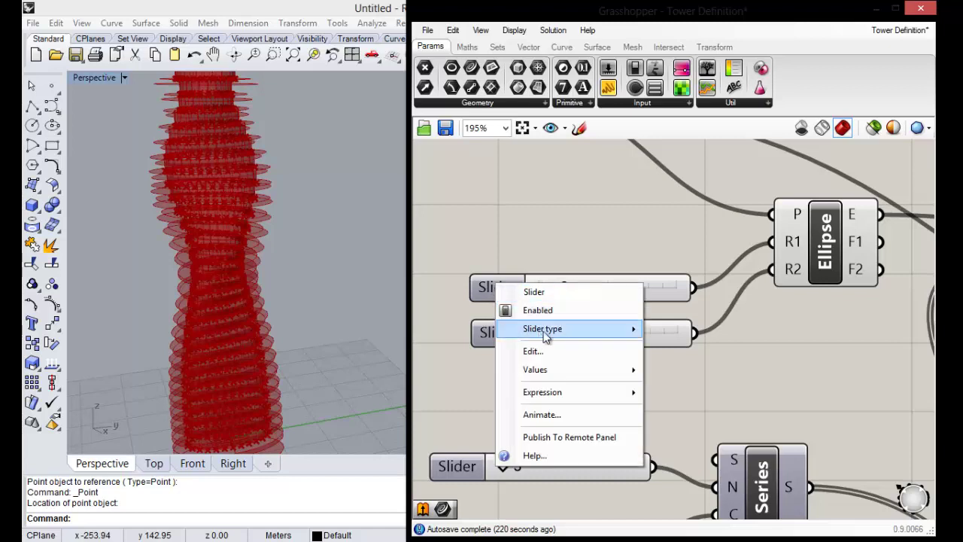
pyautogui.moveTo(543, 329)
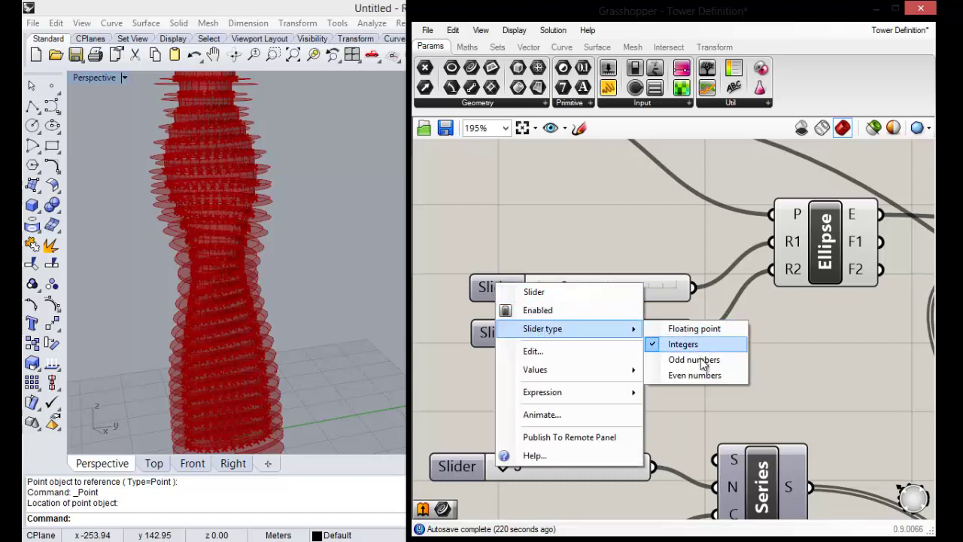
# Open the 8 slider's Edit settings and try N floating-point rounding
pyautogui.click(544, 353)
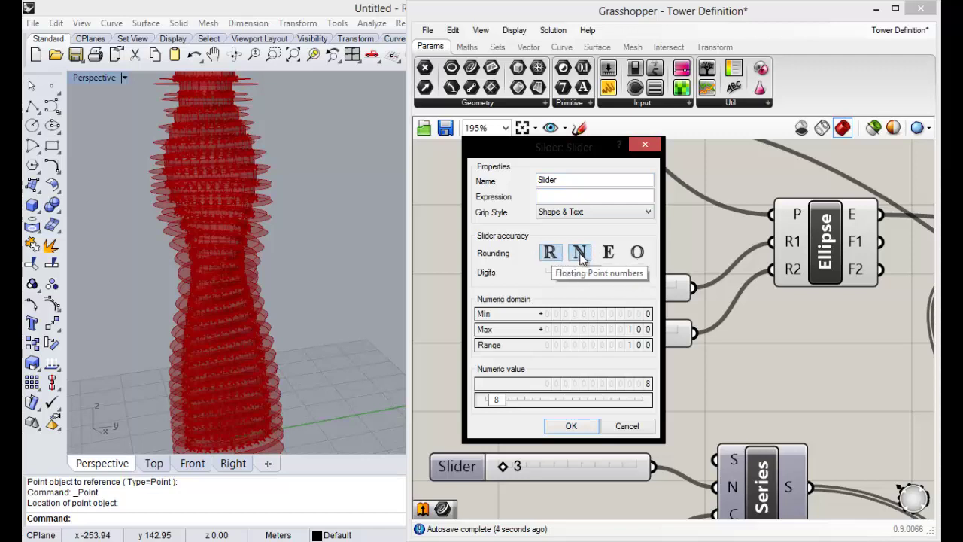
pyautogui.click(580, 255)
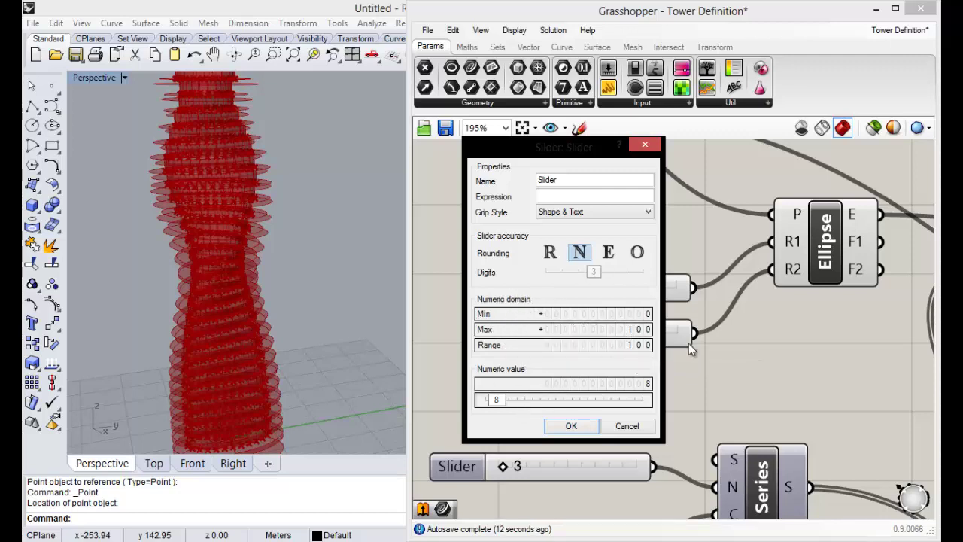
# Close the slider settings, then open and close its Expression Editor without adding an expression
pyautogui.click(627, 426)
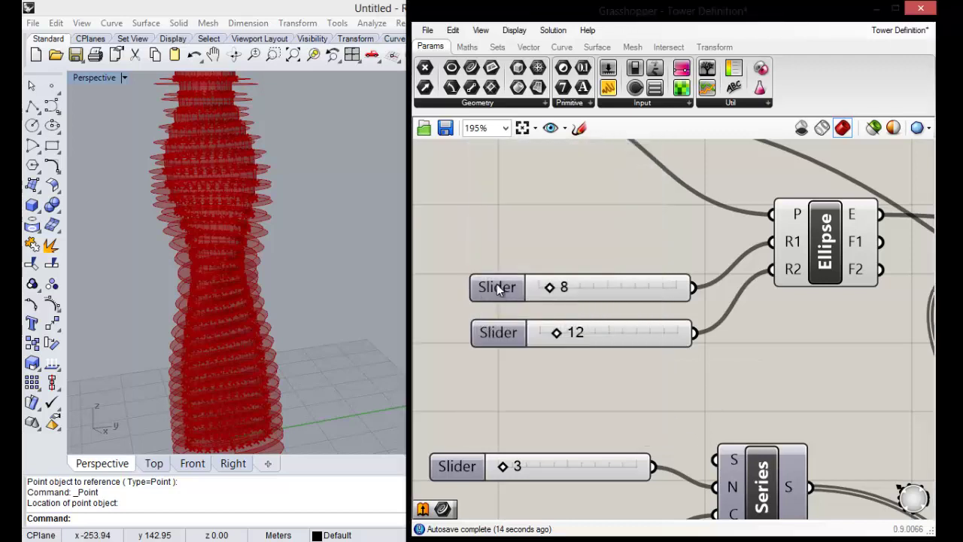
pyautogui.rightClick(497, 285)
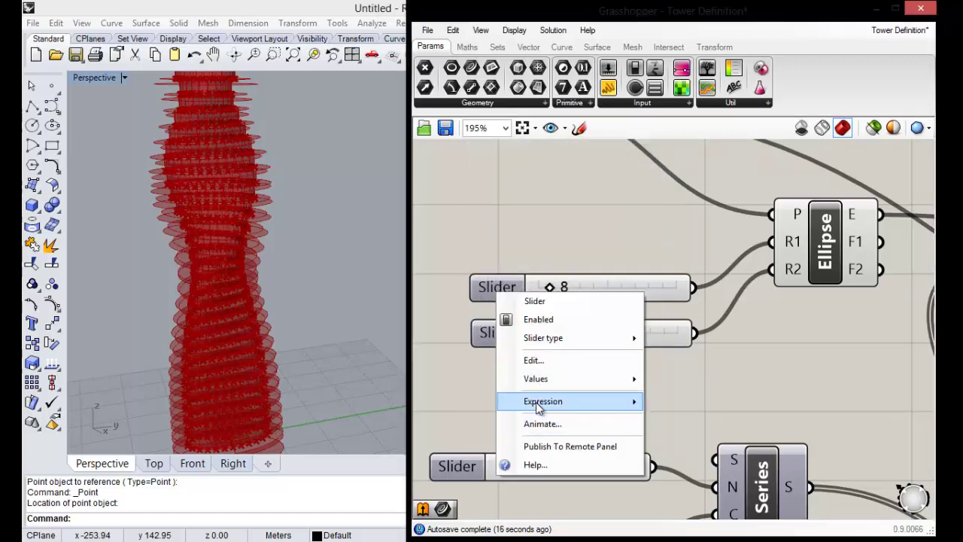
pyautogui.moveTo(543, 401)
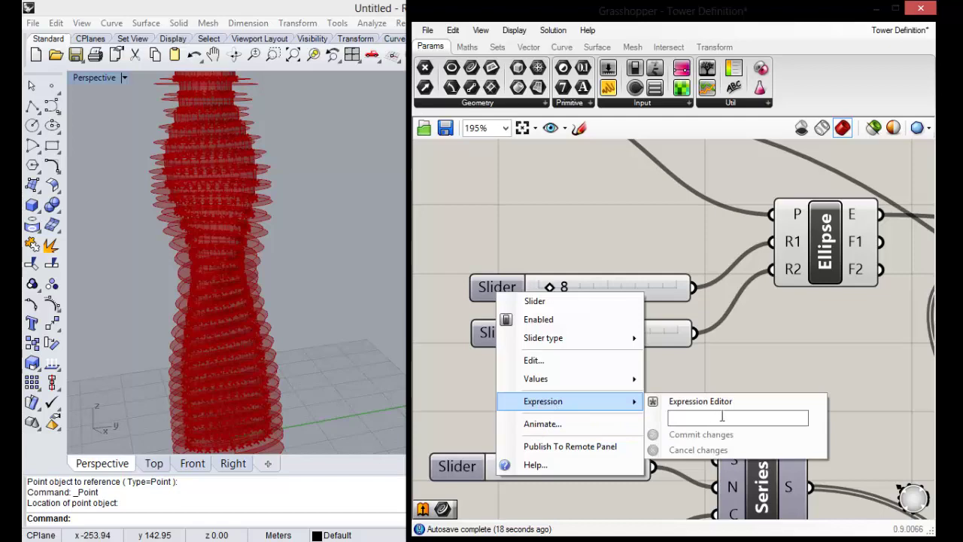
pyautogui.click(693, 402)
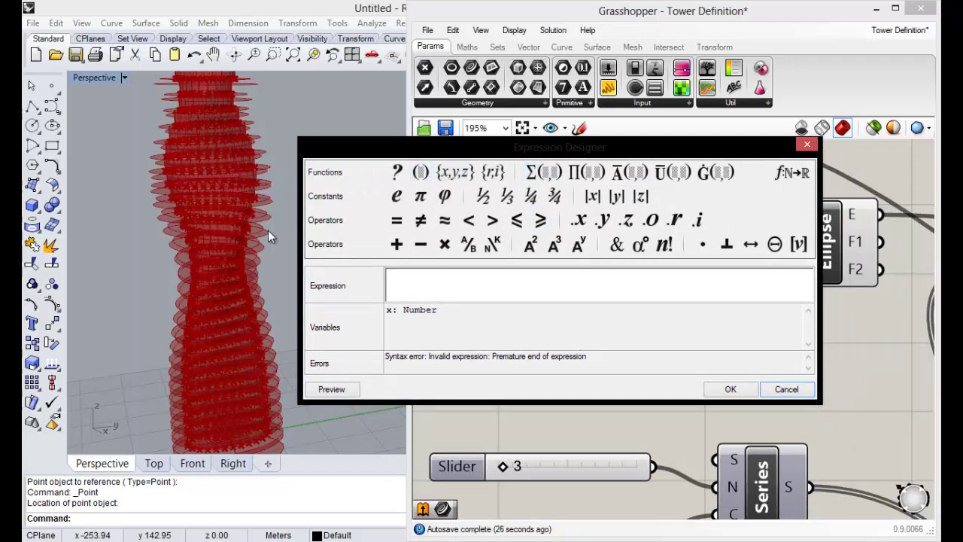
pyautogui.click(806, 145)
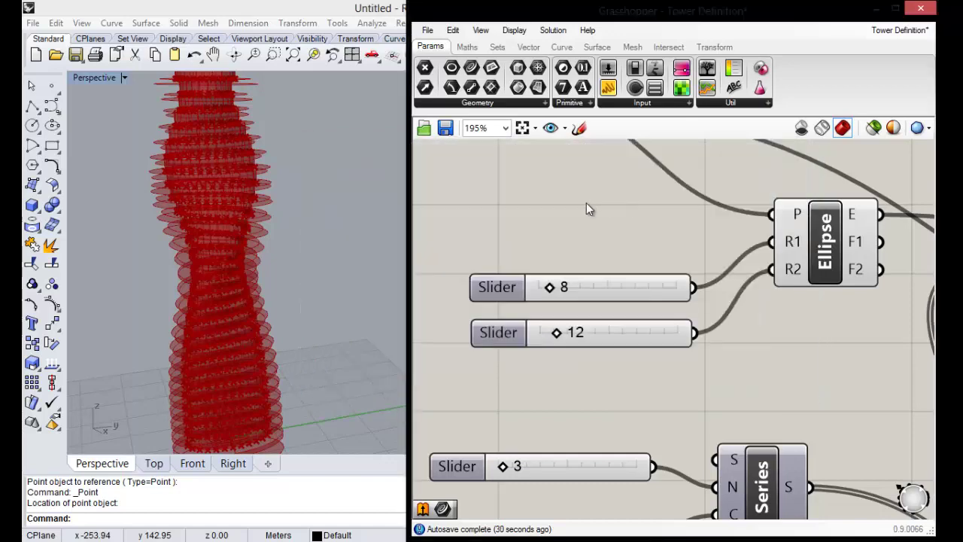
# Orbit the Rhino view to an upright side-on tower view, then close the Grasshopper editor
pyautogui.scroll(-5, 551, 259)
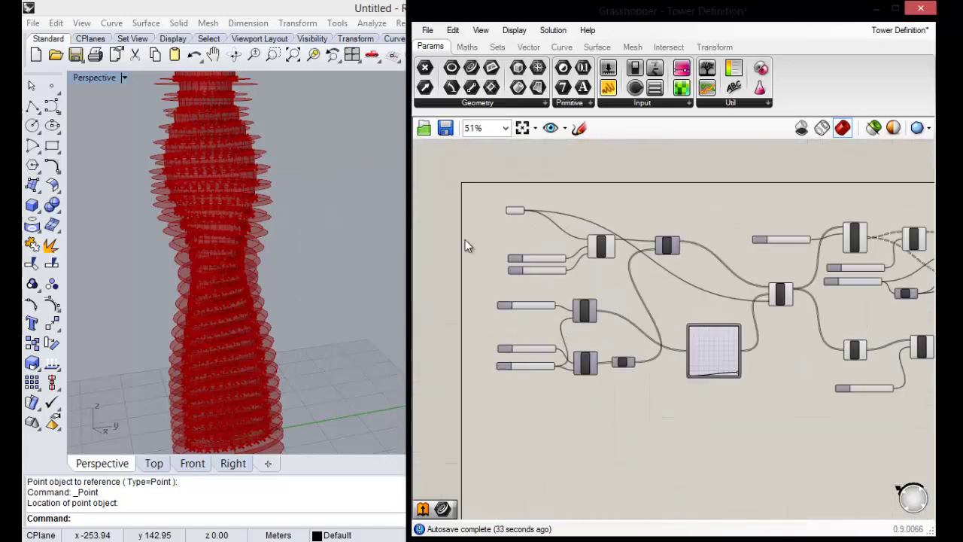
pyautogui.moveTo(677, 304); pyautogui.dragTo(676, 301, button='right')
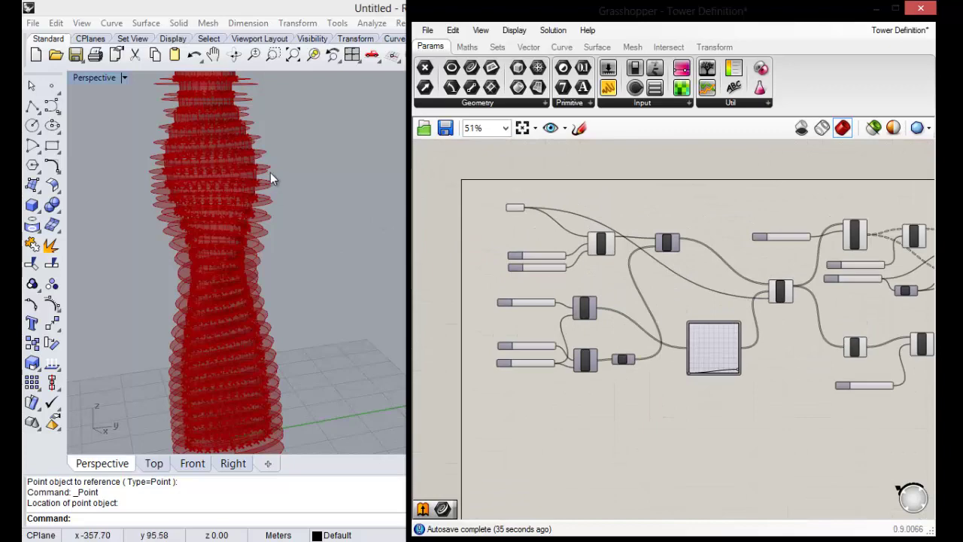
pyautogui.scroll(-3, 226, 263)
pyautogui.scroll(4, 182, 314)
pyautogui.moveTo(182, 314)
pyautogui.mouseDown(button='right')
pyautogui.moveTo(230, 337)
pyautogui.moveTo(224, 369)
pyautogui.mouseUp(button='right')
pyautogui.scroll(3, 243, 344)
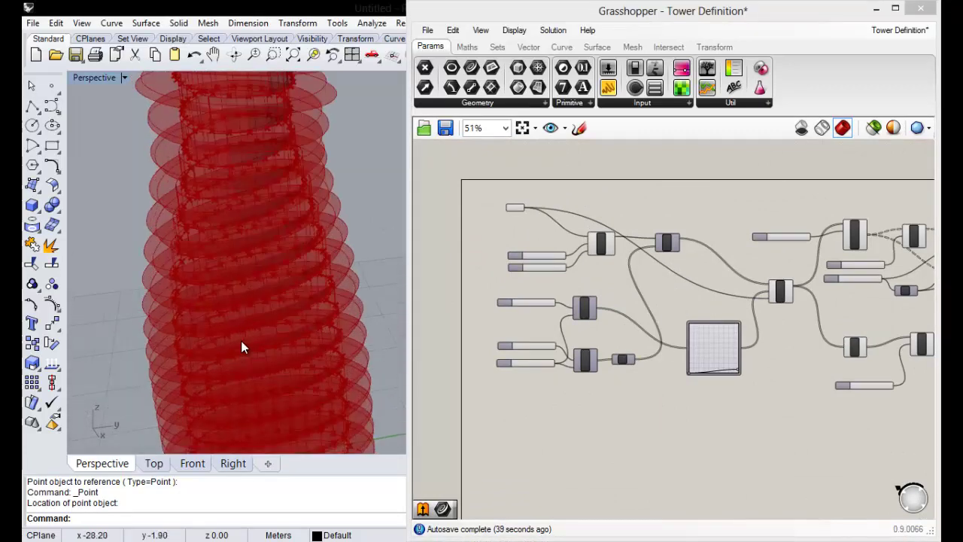
pyautogui.scroll(3, 245, 343)
pyautogui.scroll(-3, 253, 301)
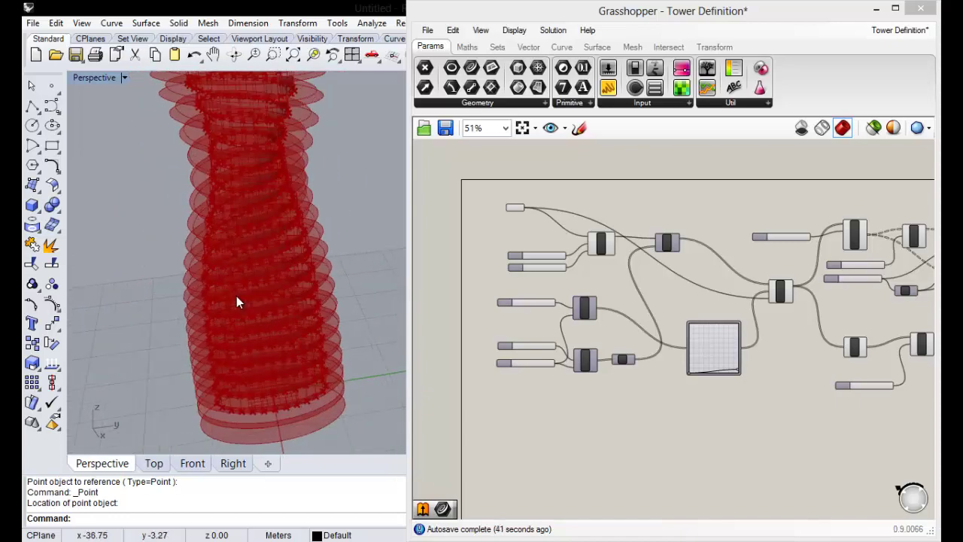
pyautogui.scroll(-2, 240, 278)
pyautogui.moveTo(246, 269); pyautogui.dragTo(273, 261, button='right')
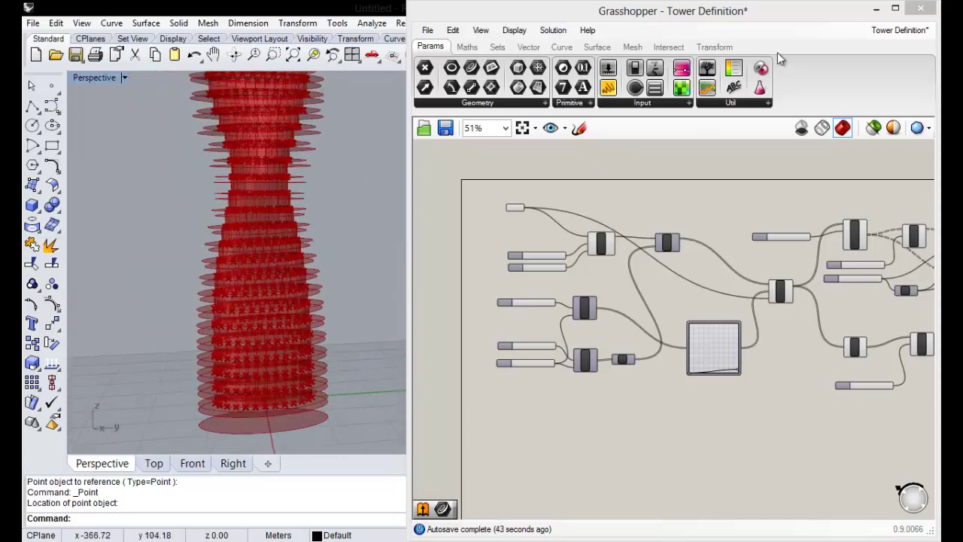
pyautogui.click(921, 9)
# Select and then deselect the reference point at the origin
pyautogui.scroll(-2, 282, 316)
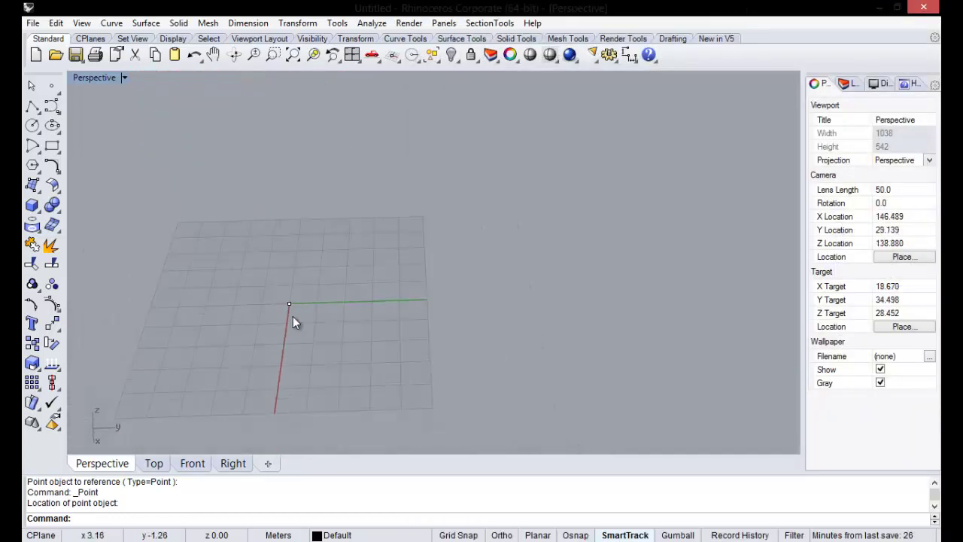
pyautogui.scroll(-2, 295, 331)
pyautogui.scroll(3, 295, 336)
pyautogui.click(277, 275)
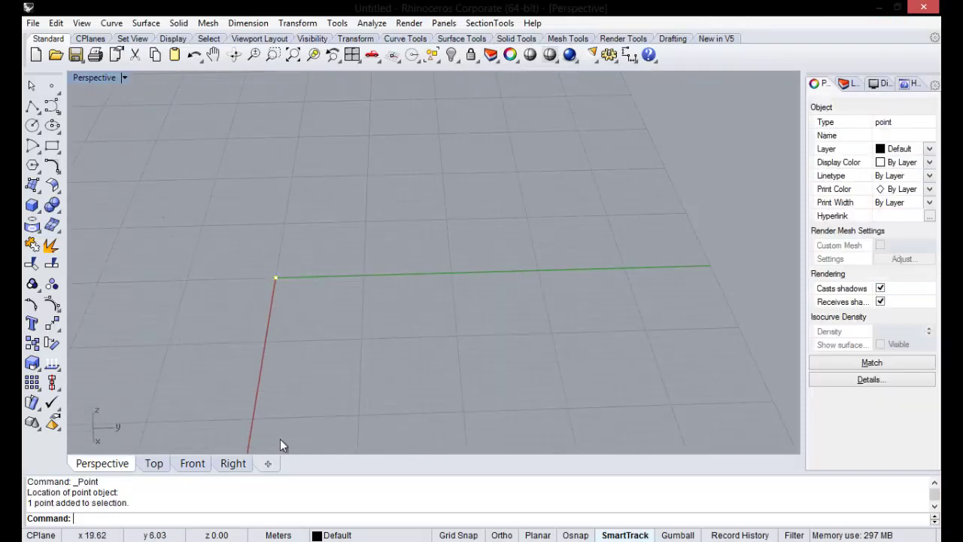
pyautogui.click(284, 292)
# Orbit around the grid and run Grasshopper to reload the Tower Definition
pyautogui.scroll(-3, 337, 320)
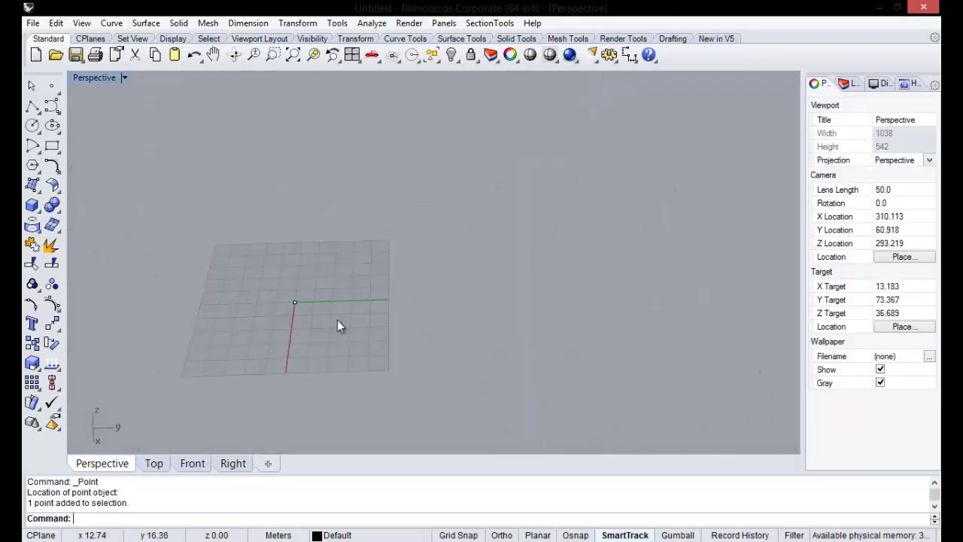
pyautogui.scroll(-1, 342, 324)
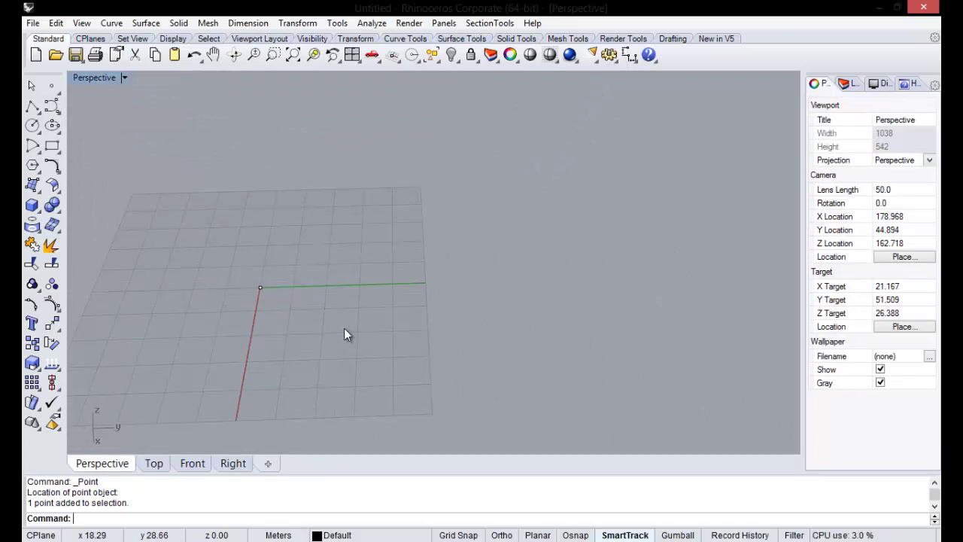
pyautogui.moveTo(155, 351)
pyautogui.mouseDown(button='right')
pyautogui.moveTo(236, 268)
pyautogui.moveTo(225, 327)
pyautogui.moveTo(161, 307)
pyautogui.moveTo(253, 344)
pyautogui.mouseUp(button='right')
pyautogui.moveTo(345, 364)
pyautogui.mouseDown(button='right')
pyautogui.moveTo(333, 354)
pyautogui.moveTo(428, 324)
pyautogui.moveTo(419, 338)
pyautogui.mouseUp(button='right')
pyautogui.write('Grasshopper')
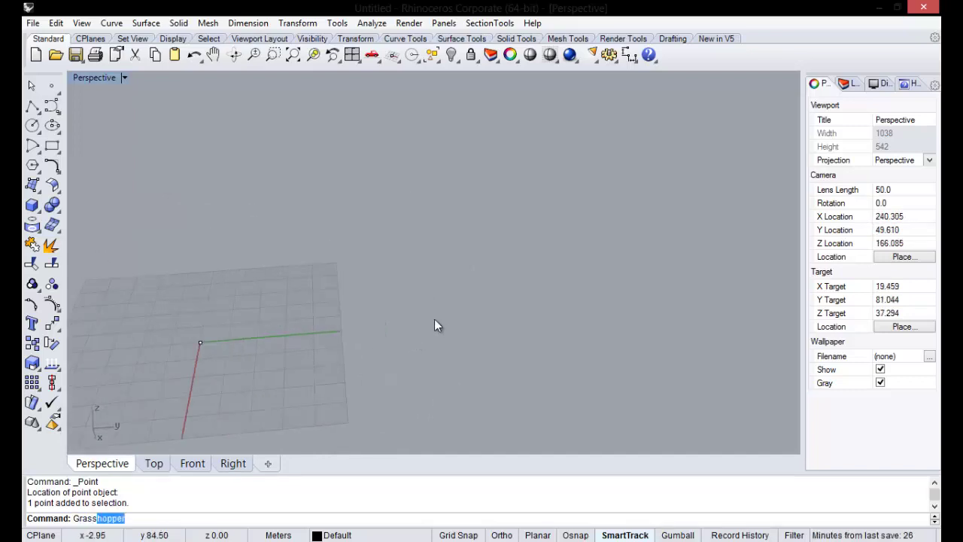
pyautogui.press('Return')
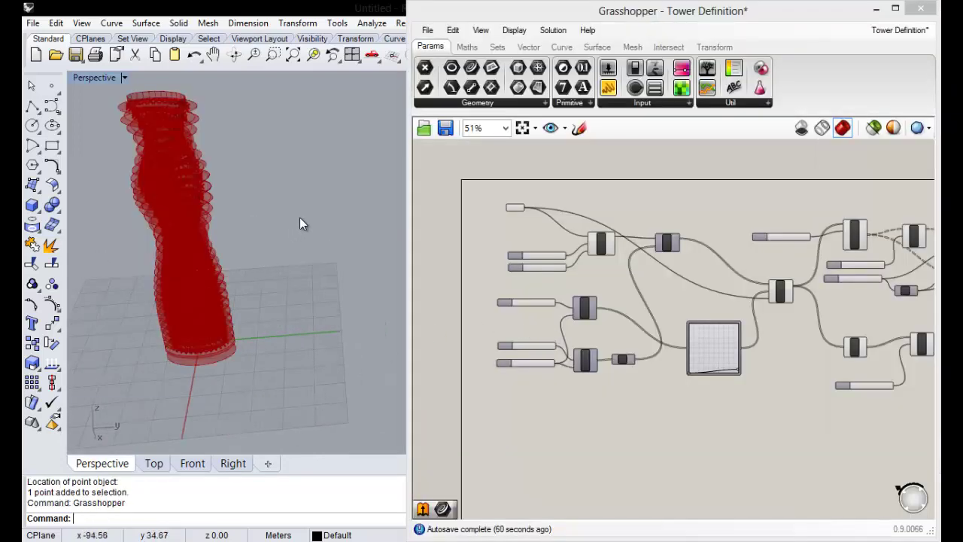
pyautogui.scroll(3, 168, 227)
pyautogui.scroll(3, 204, 234)
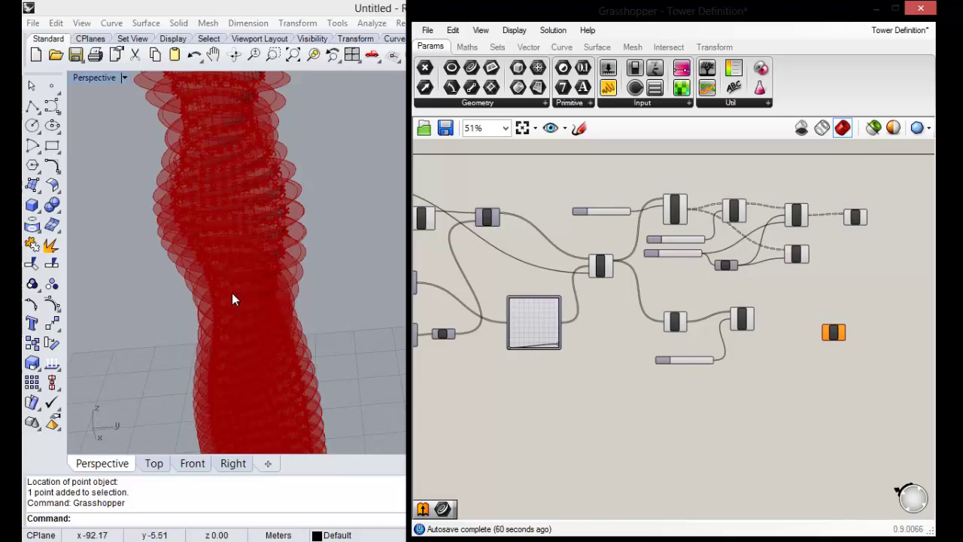
pyautogui.scroll(3, 647, 253)
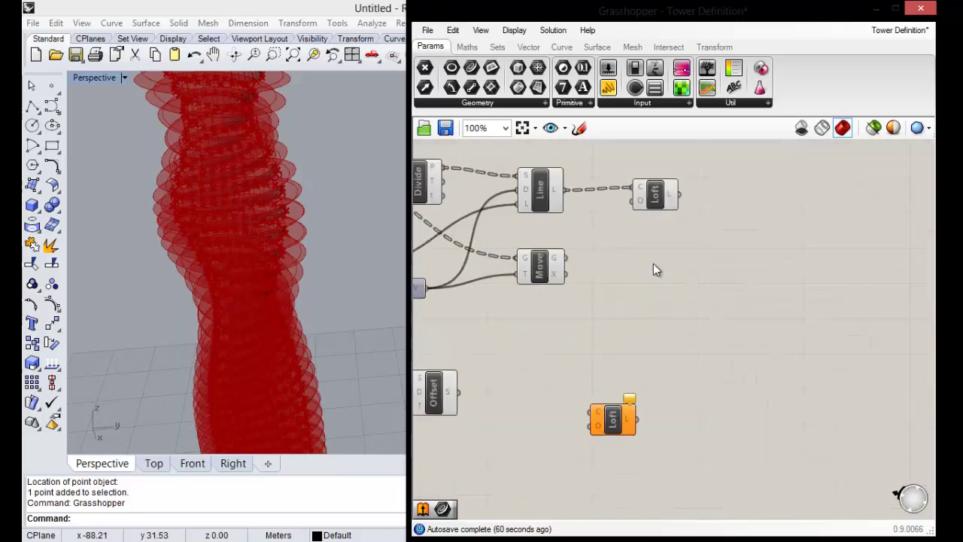
pyautogui.click(654, 194)
pyautogui.moveTo(254, 324); pyautogui.dragTo(304, 265, button='right')
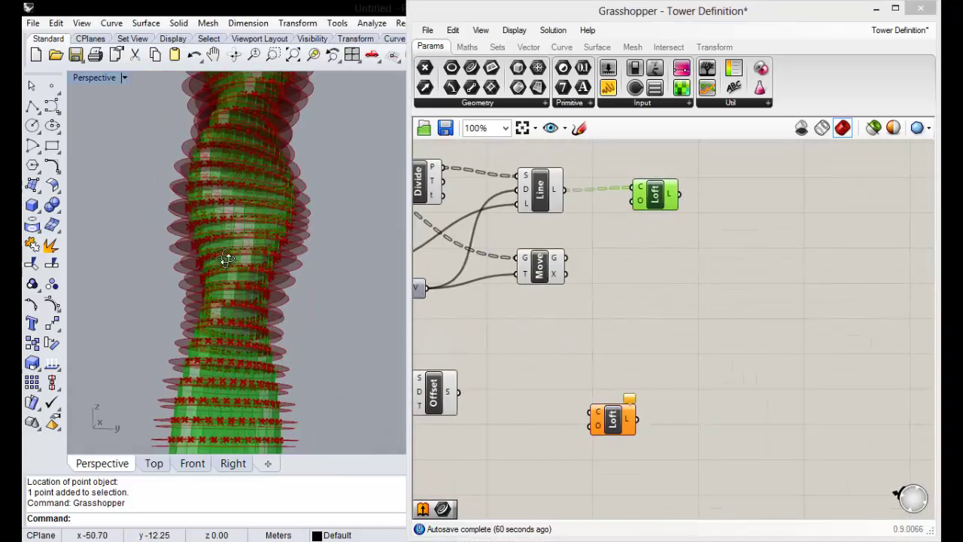
pyautogui.scroll(2, 301, 248)
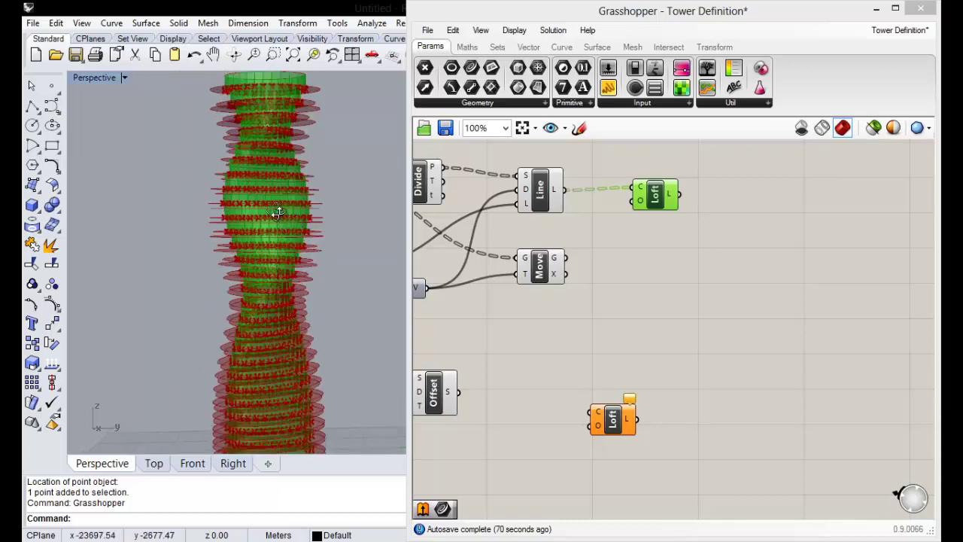
pyautogui.moveTo(276, 213)
pyautogui.mouseDown(button='right')
pyautogui.moveTo(240, 261)
pyautogui.moveTo(263, 262)
pyautogui.mouseUp(button='right')
pyautogui.scroll(-3, 263, 263)
pyautogui.click(702, 234)
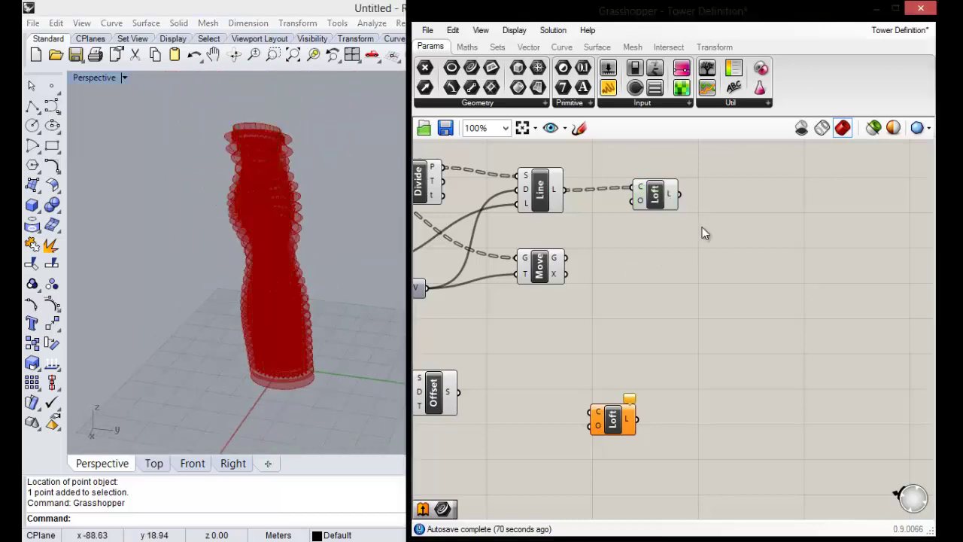
pyautogui.scroll(-1, 702, 233)
pyautogui.click(662, 194)
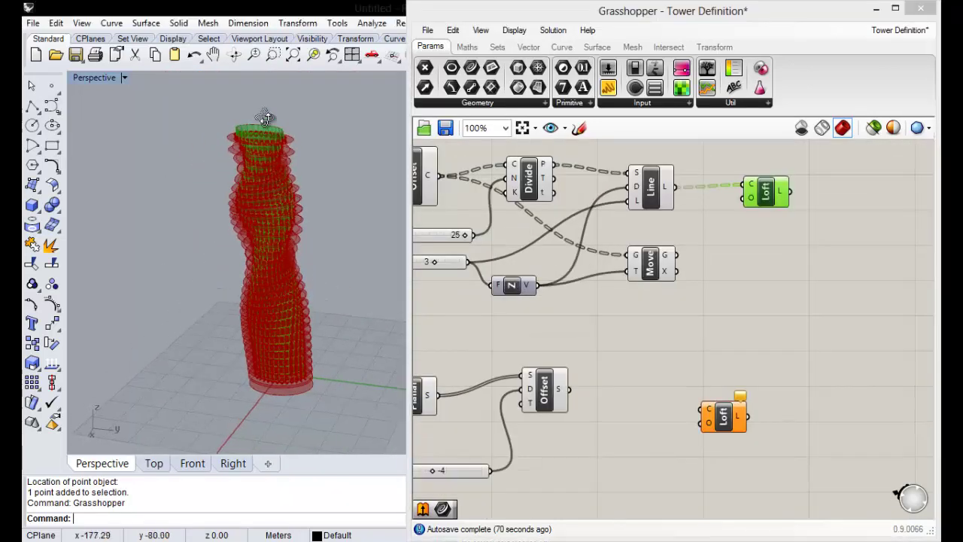
pyautogui.scroll(2, 266, 118)
pyautogui.scroll(3, 276, 140)
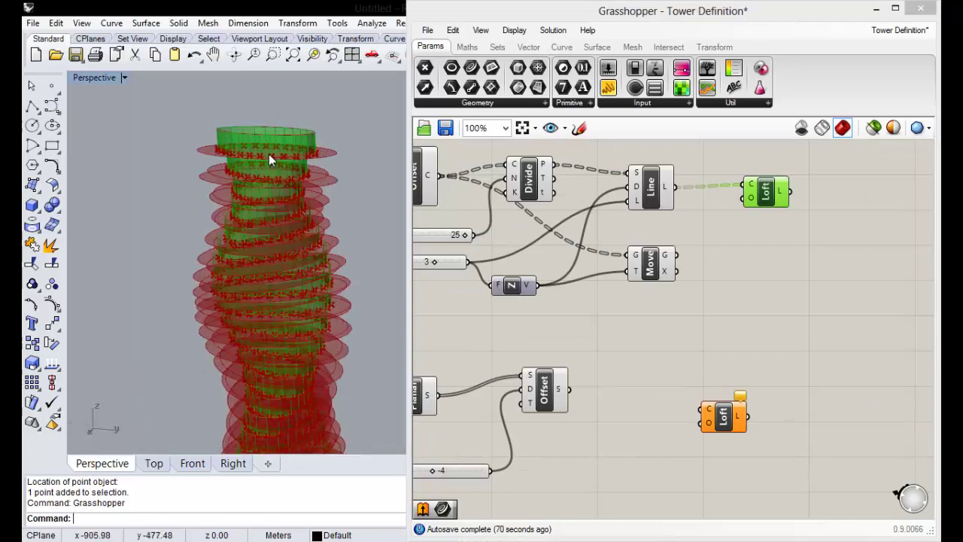
pyautogui.click(653, 295)
pyautogui.click(652, 273)
pyautogui.moveTo(268, 236); pyautogui.dragTo(290, 308, button='right')
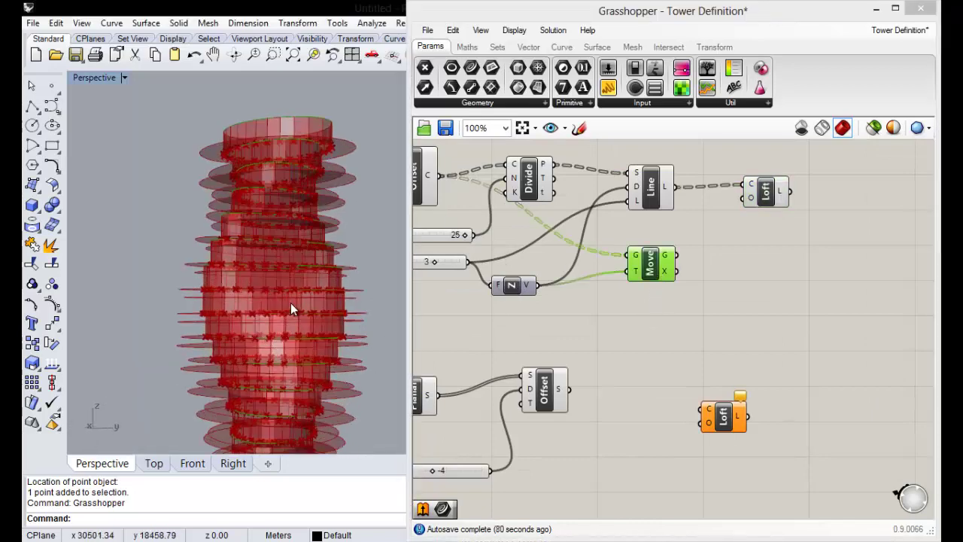
pyautogui.scroll(3, 290, 303)
pyautogui.scroll(2, 305, 293)
pyautogui.scroll(2, 258, 285)
pyautogui.scroll(1, 293, 235)
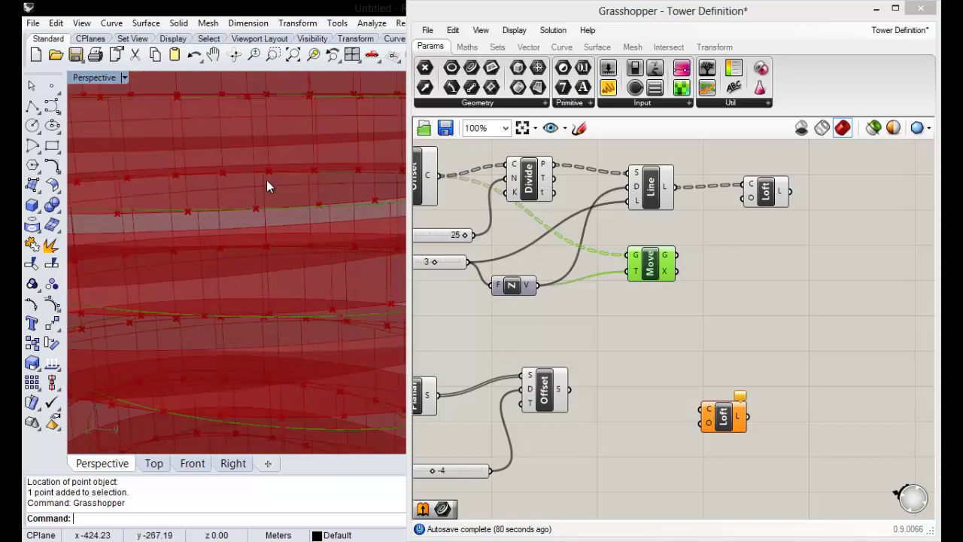
pyautogui.click(702, 257)
pyautogui.scroll(-2, 702, 257)
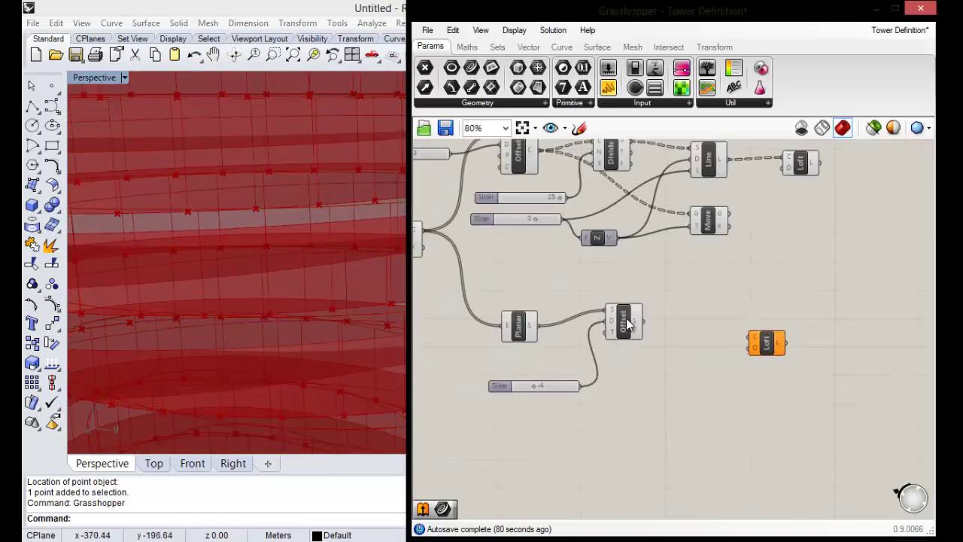
pyautogui.click(629, 323)
pyautogui.scroll(-2, 185, 285)
pyautogui.scroll(-2, 180, 318)
pyautogui.scroll(-2, 222, 286)
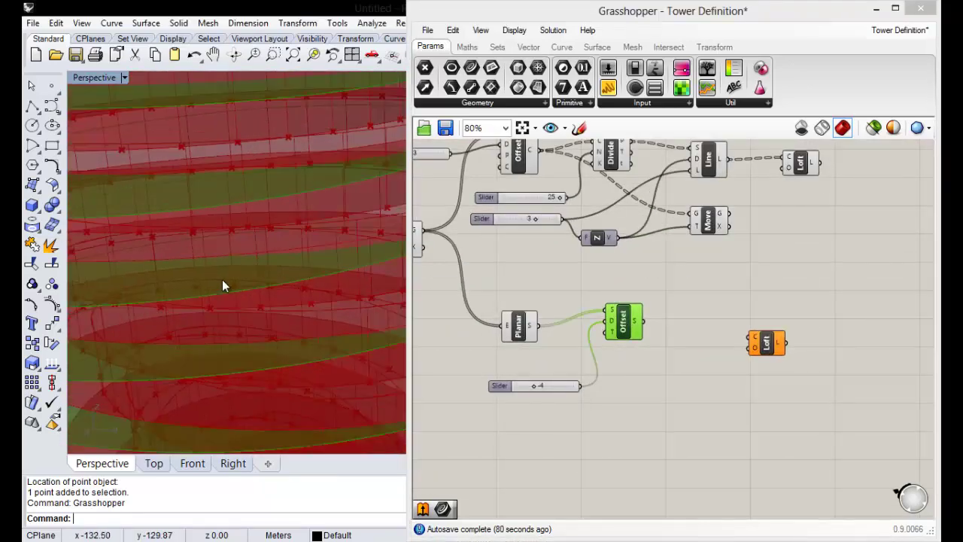
pyautogui.scroll(-3, 222, 285)
pyautogui.scroll(2, 231, 310)
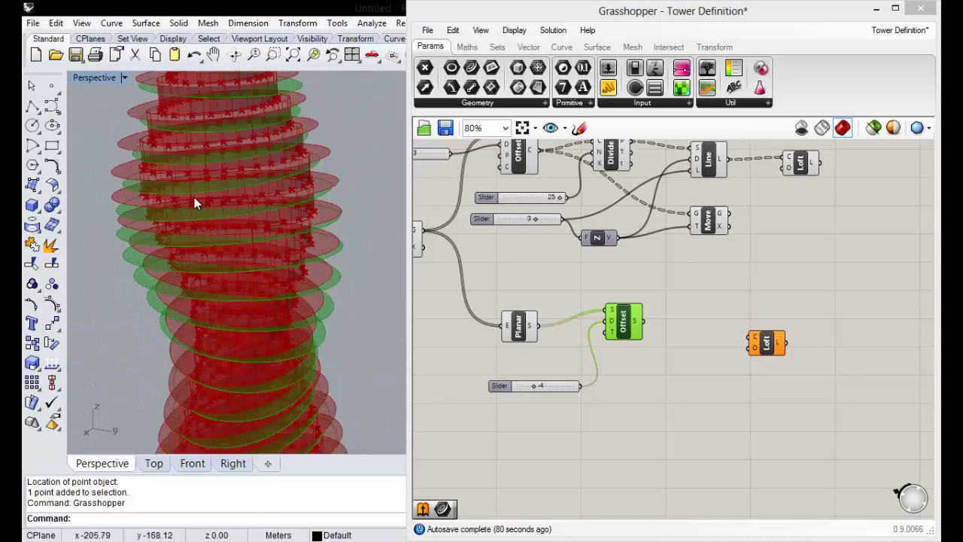
pyautogui.click(666, 304)
pyautogui.scroll(-2, 651, 341)
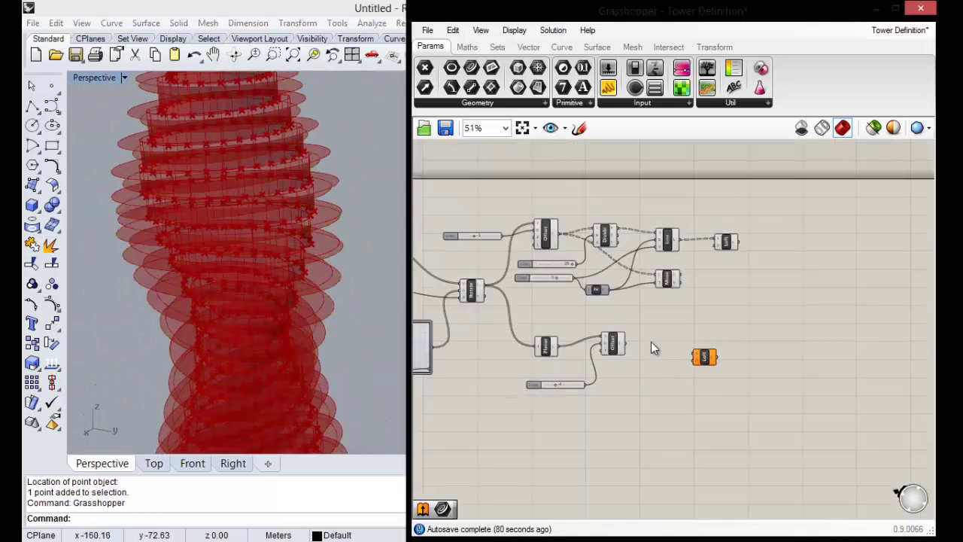
pyautogui.scroll(1, 648, 358)
pyautogui.scroll(2, 671, 250)
pyautogui.scroll(-1, 543, 276)
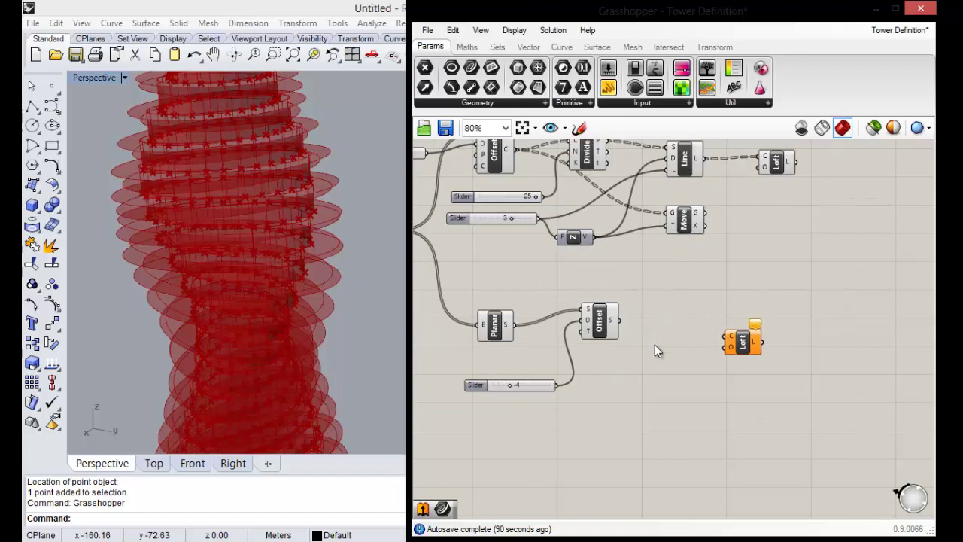
pyautogui.scroll(-1, 655, 344)
pyautogui.scroll(2, 766, 210)
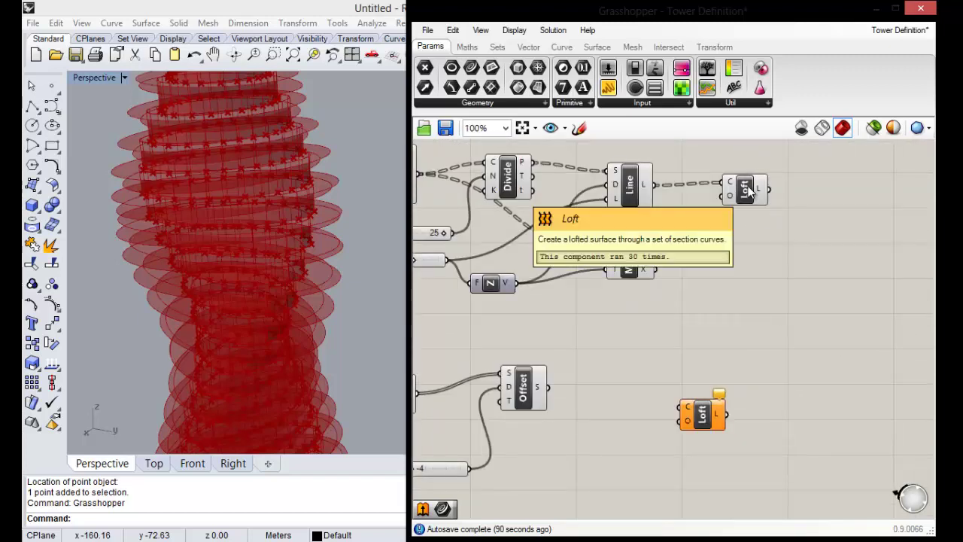
pyautogui.click(747, 192)
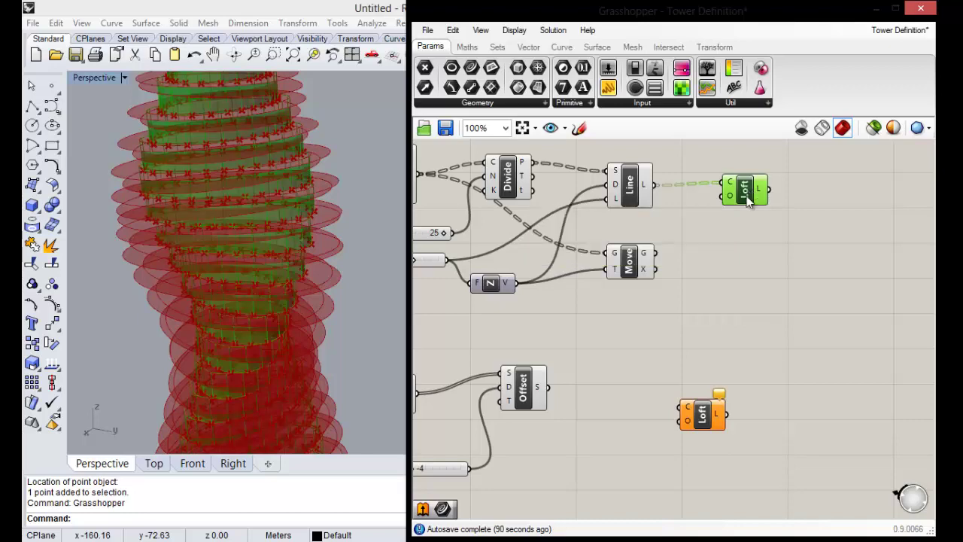
# Start baking the Loft, begin naming it, then cancel the bake settings
pyautogui.rightClick(743, 193)
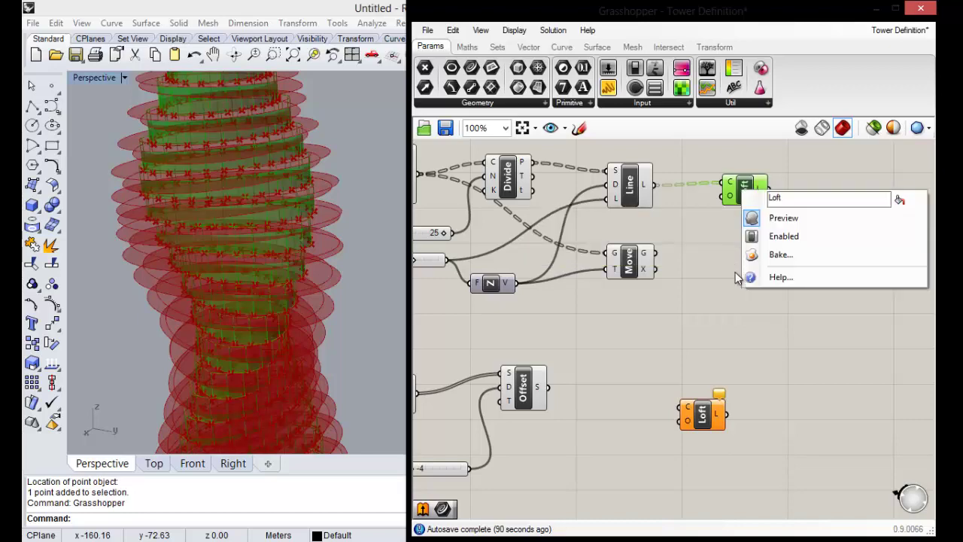
pyautogui.click(781, 256)
pyautogui.moveTo(655, 186)
pyautogui.mouseDown()
pyautogui.moveTo(409, 118)
pyautogui.moveTo(493, 108)
pyautogui.moveTo(513, 124)
pyautogui.mouseUp()
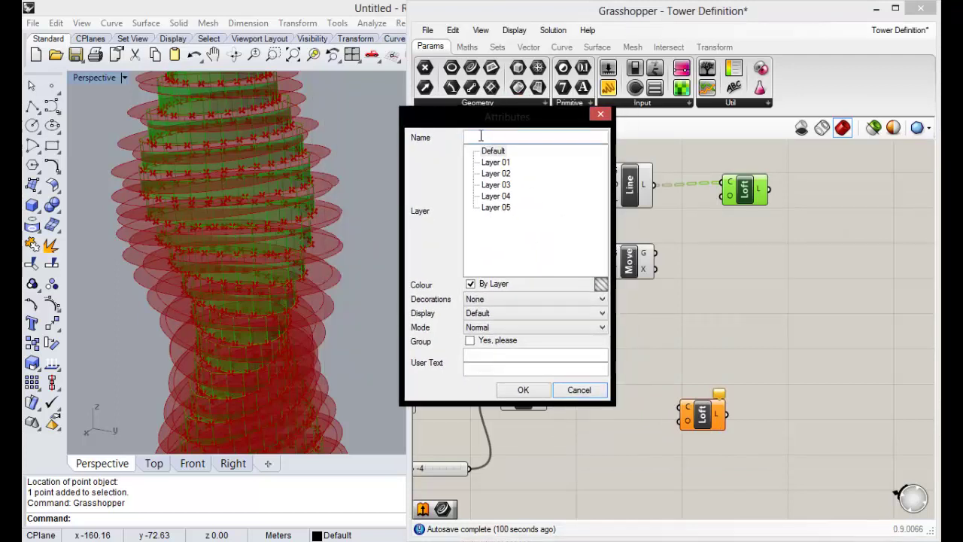
pyautogui.click(481, 136)
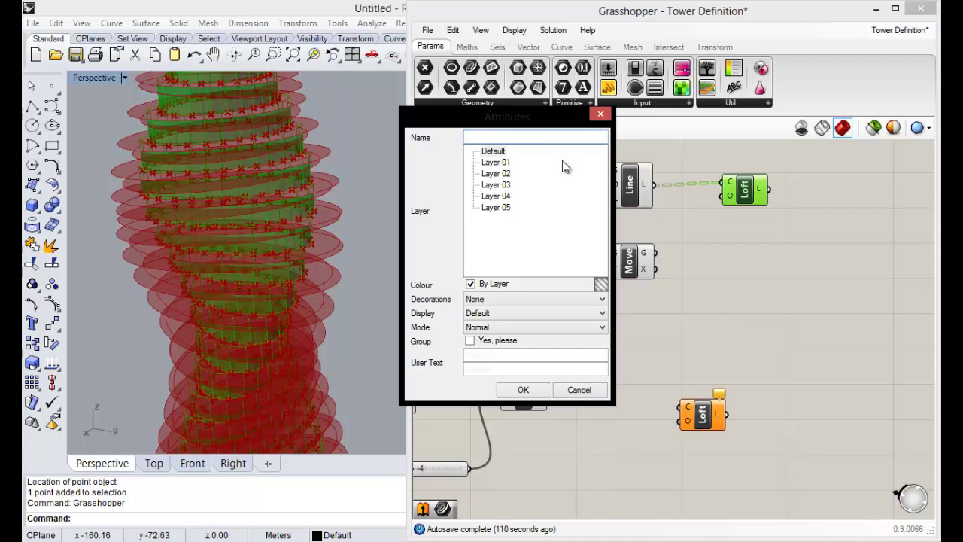
pyautogui.moveTo(527, 120); pyautogui.dragTo(587, 133)
pyautogui.click(364, 233)
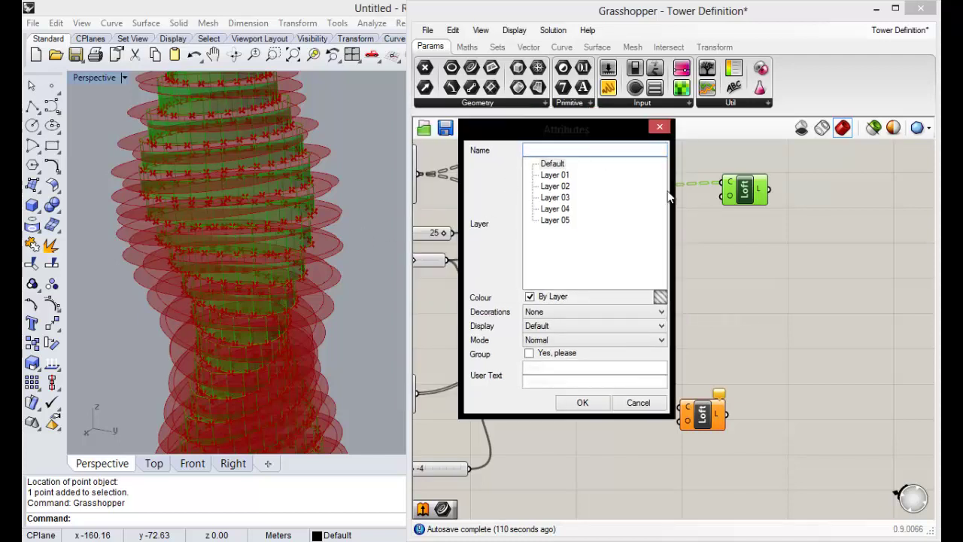
pyautogui.press('Escape')
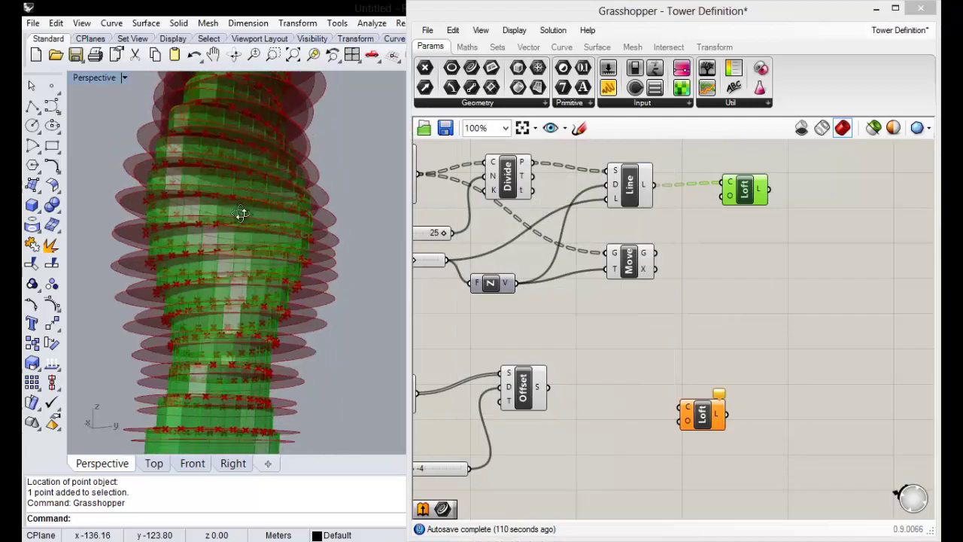
# Reopen the Loft bake, naming the object 'Núcleo de Elevadores' and choosing Layer 01
pyautogui.moveTo(250, 198); pyautogui.dragTo(222, 243, button='right')
pyautogui.scroll(3, 227, 234)
pyautogui.scroll(-2, 249, 287)
pyautogui.moveTo(250, 287)
pyautogui.mouseDown(button='right')
pyautogui.moveTo(251, 239)
pyautogui.moveTo(243, 338)
pyautogui.moveTo(249, 349)
pyautogui.moveTo(279, 350)
pyautogui.moveTo(193, 307)
pyautogui.moveTo(249, 337)
pyautogui.moveTo(285, 333)
pyautogui.mouseUp(button='right')
pyautogui.scroll(3, 245, 319)
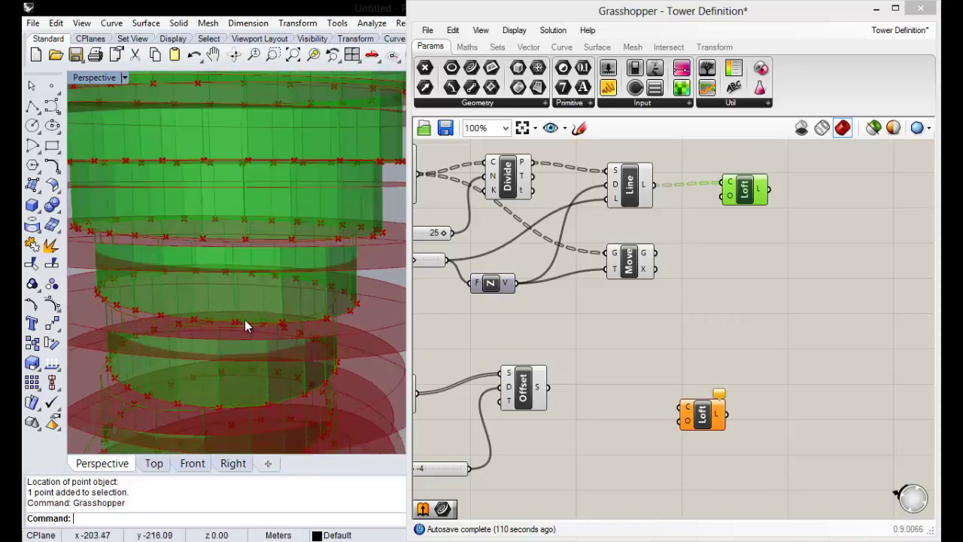
pyautogui.scroll(-2, 238, 307)
pyautogui.scroll(3, 239, 306)
pyautogui.rightClick(759, 191)
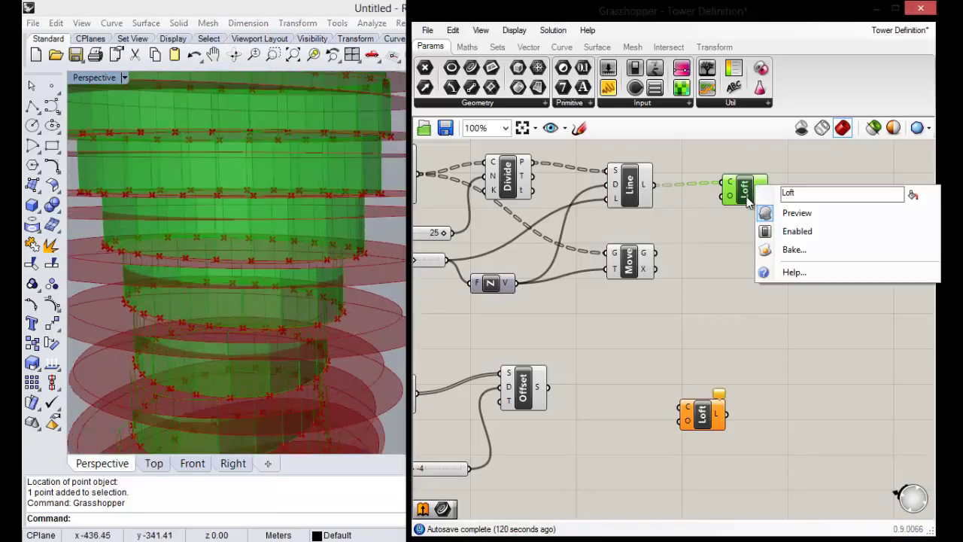
pyautogui.click(811, 252)
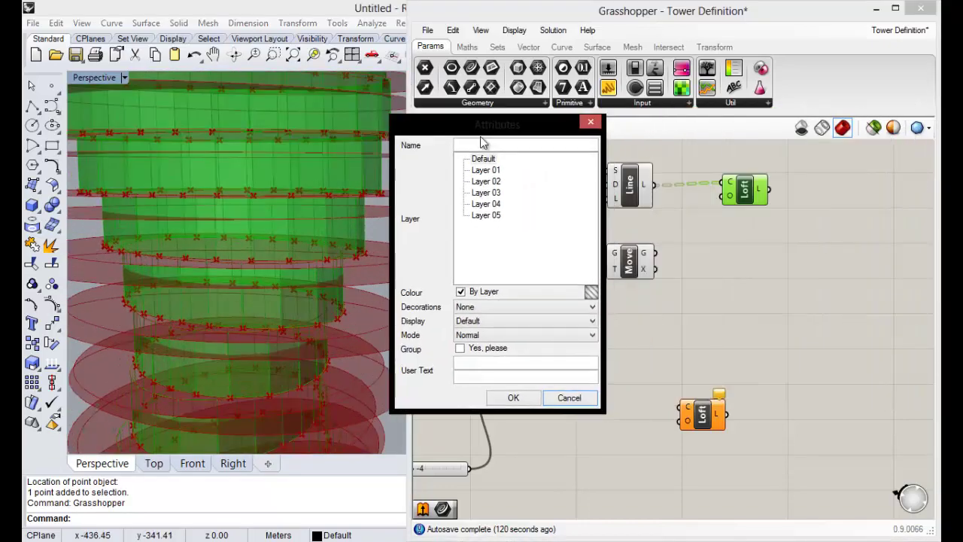
pyautogui.moveTo(793, 125); pyautogui.dragTo(480, 134)
pyautogui.write('Núcleo de E')
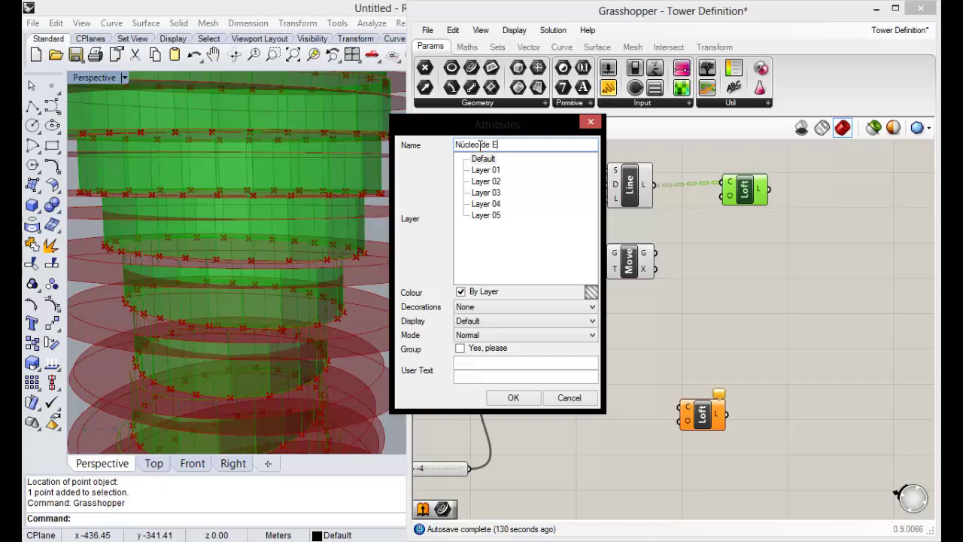
pyautogui.write('levadores')
pyautogui.click(490, 170)
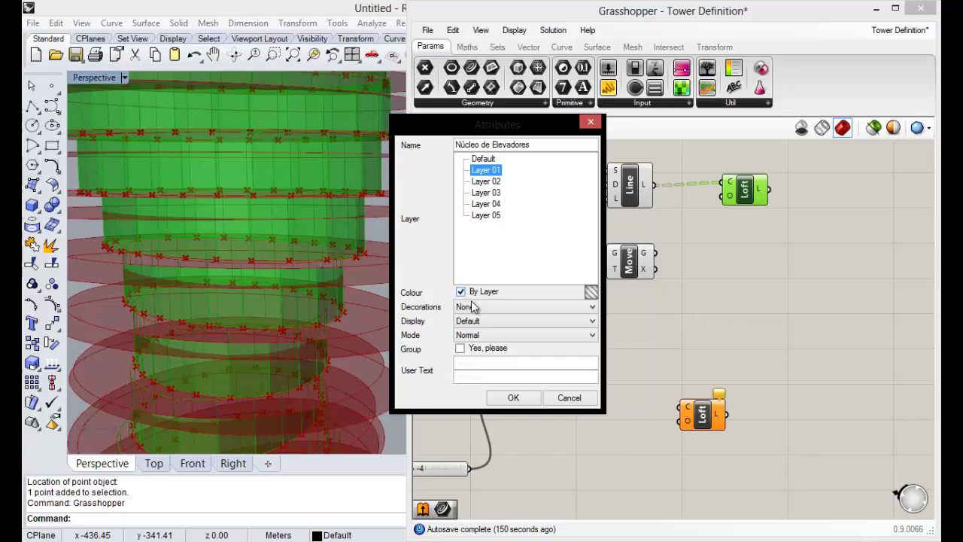
# Bake the elevator core with Decorations None, Display Default, Mode Normal, as a group
pyautogui.click(504, 304)
pyautogui.click(504, 304)
pyautogui.click(474, 322)
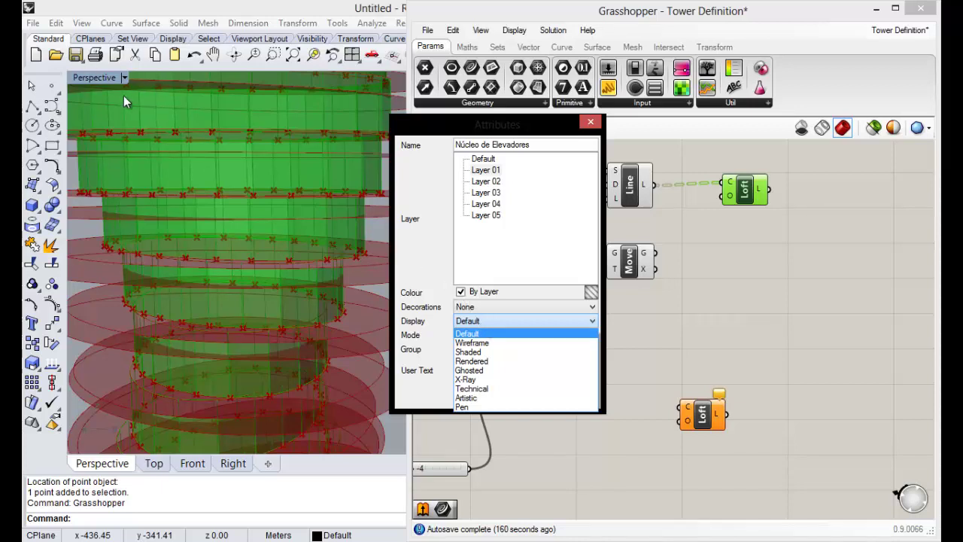
pyautogui.click(513, 320)
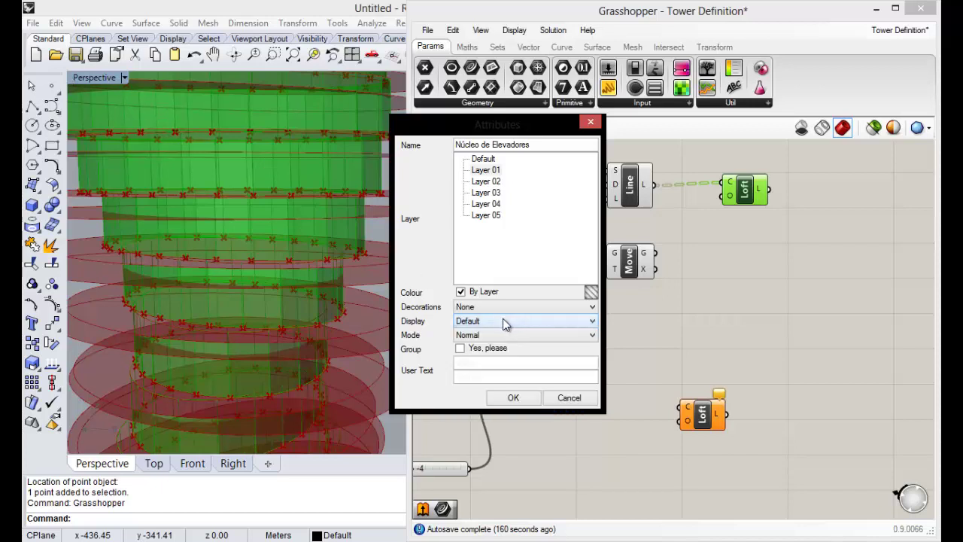
pyautogui.click(479, 336)
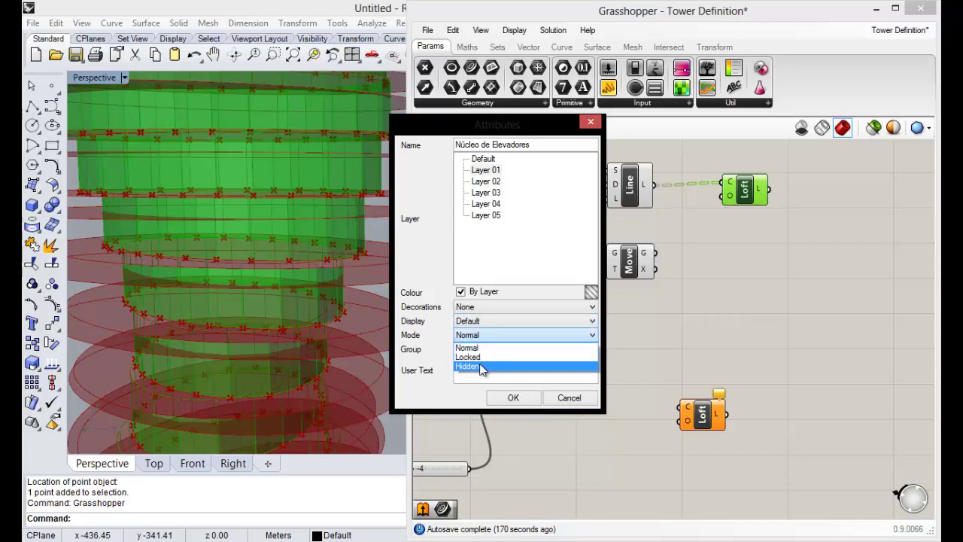
pyautogui.click(432, 363)
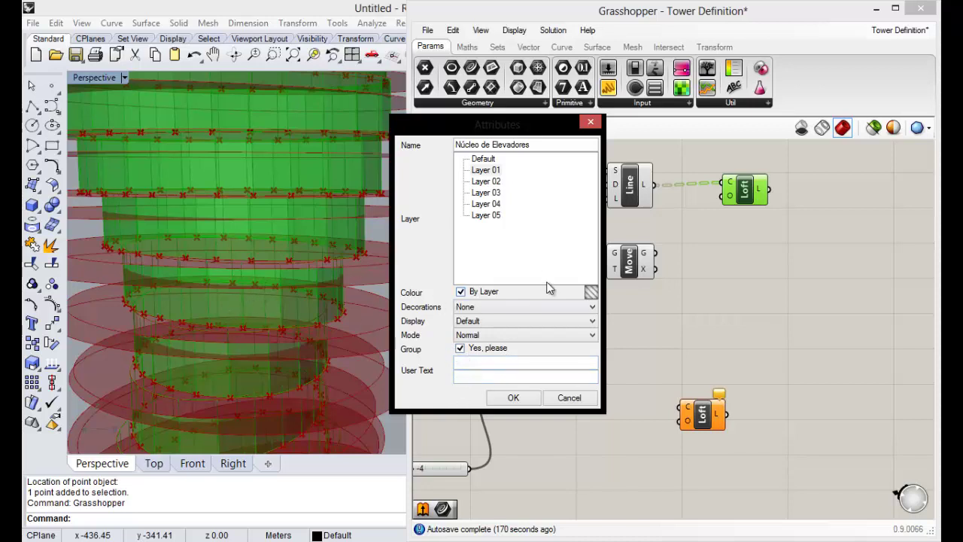
pyautogui.moveTo(495, 128); pyautogui.dragTo(504, 104)
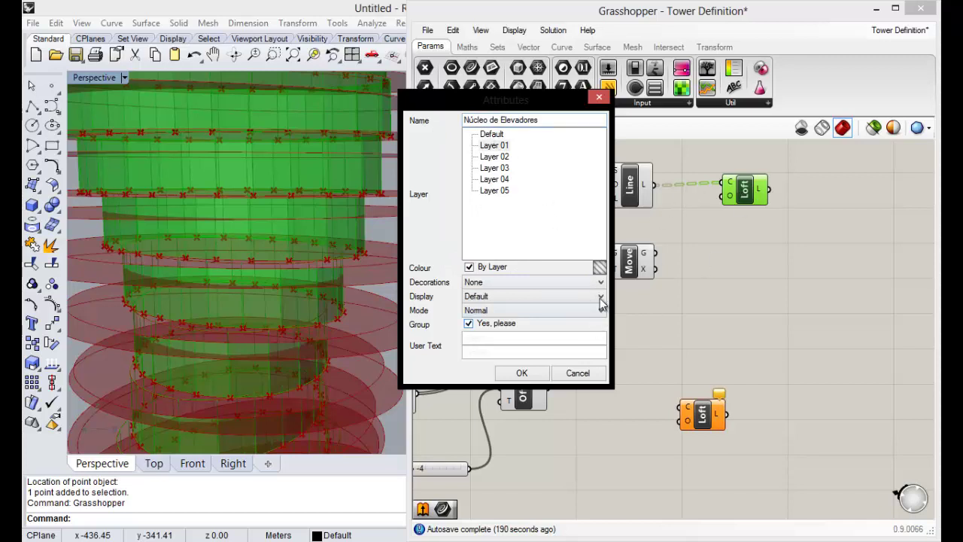
pyautogui.moveTo(489, 103); pyautogui.dragTo(439, 94)
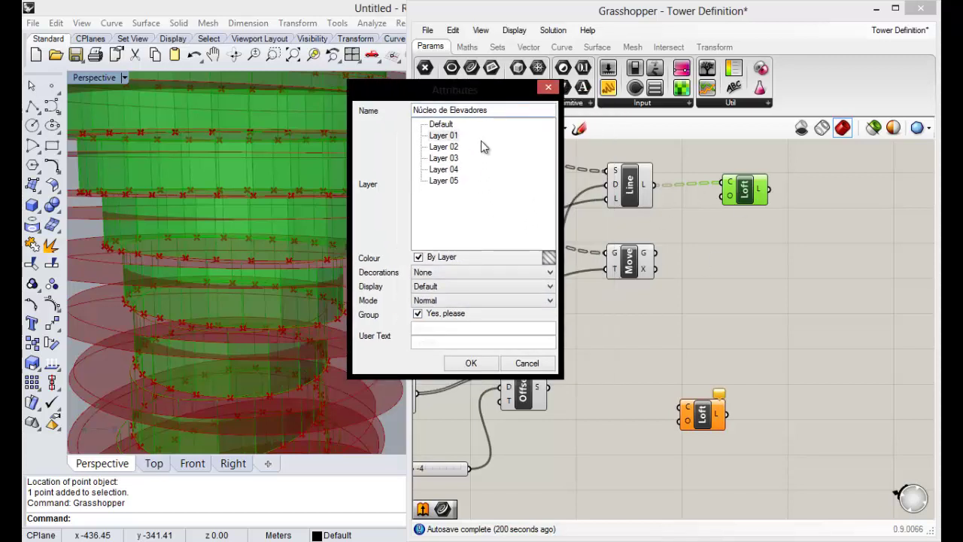
pyautogui.click(470, 363)
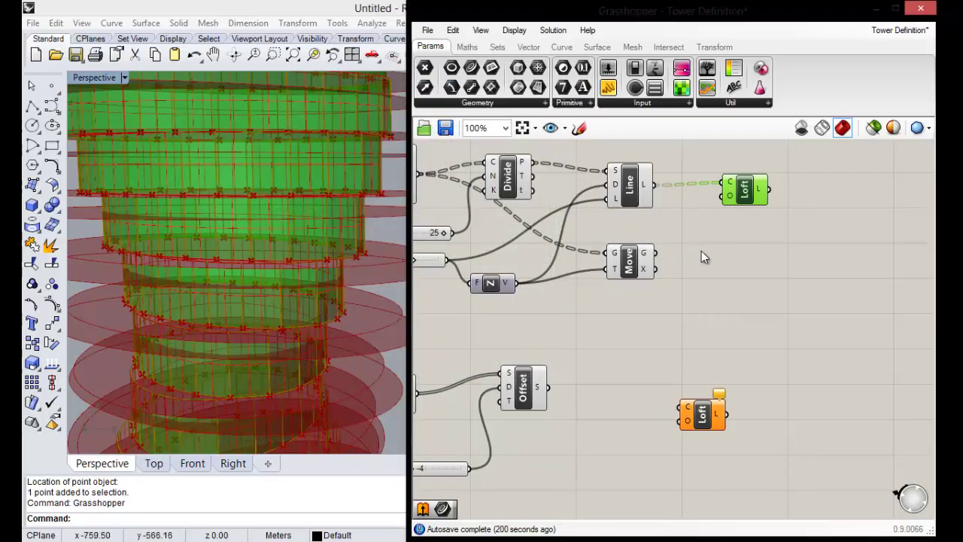
# Close Grasshopper and orbit and zoom the Perspective view to frame the whole tower
pyautogui.click(588, 234)
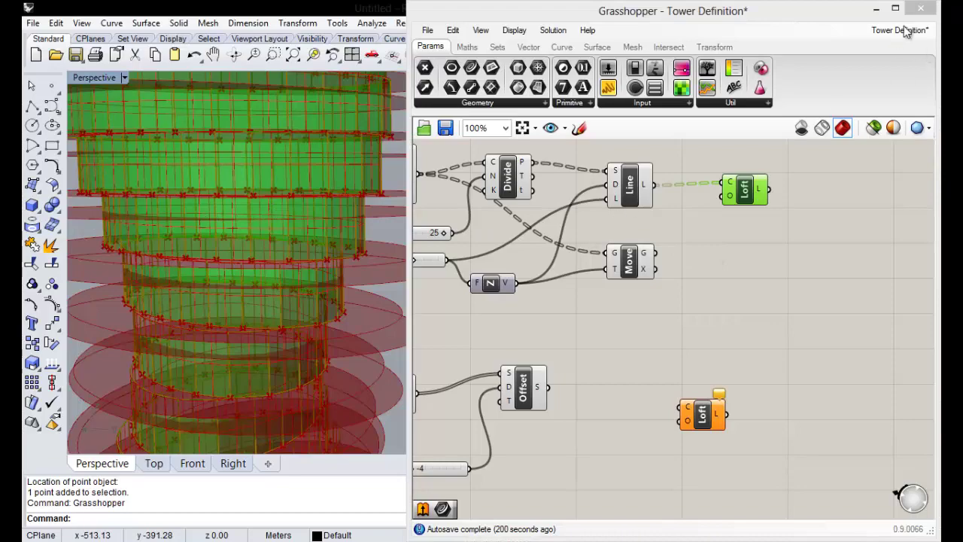
pyautogui.click(921, 8)
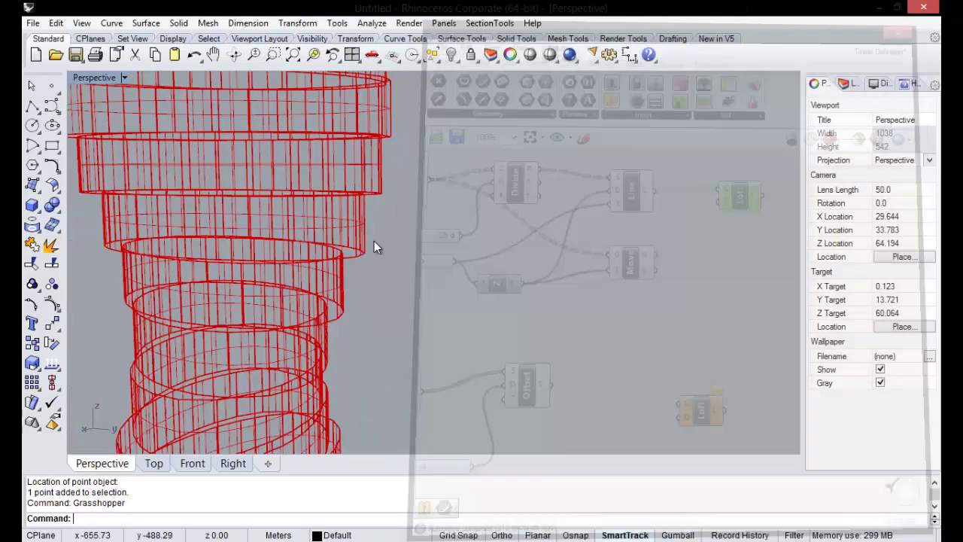
pyautogui.moveTo(228, 277); pyautogui.dragTo(368, 253, button='right')
pyautogui.scroll(-5, 351, 319)
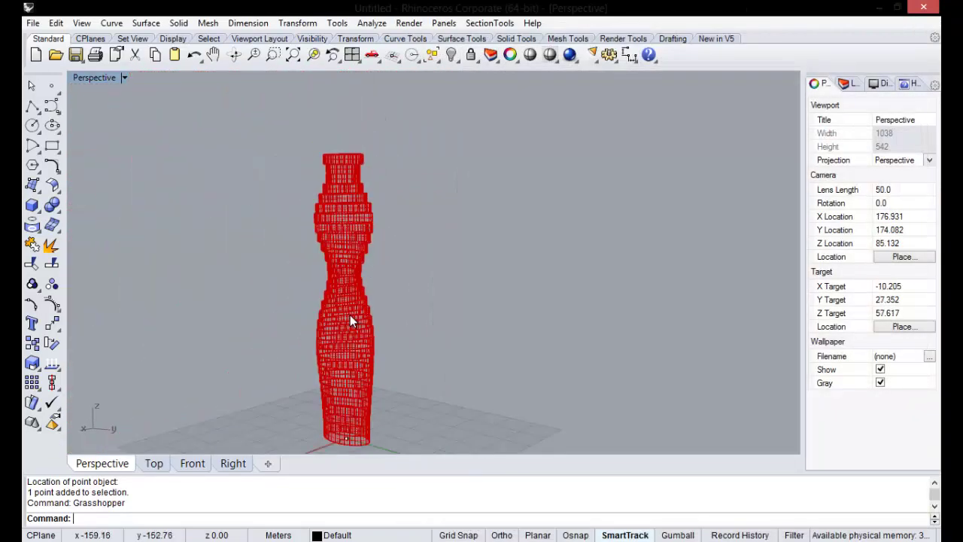
pyautogui.scroll(1, 354, 333)
pyautogui.scroll(3, 352, 298)
pyautogui.scroll(2, 357, 282)
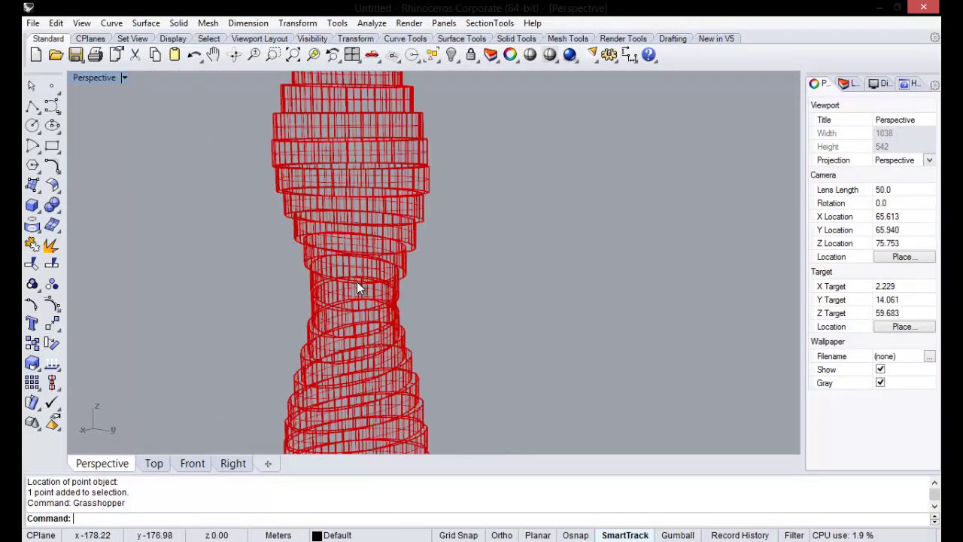
pyautogui.scroll(-2, 360, 237)
pyautogui.scroll(3, 362, 240)
pyautogui.moveTo(362, 255)
pyautogui.mouseDown(button='right')
pyautogui.moveTo(344, 215)
pyautogui.moveTo(345, 291)
pyautogui.mouseUp(button='right')
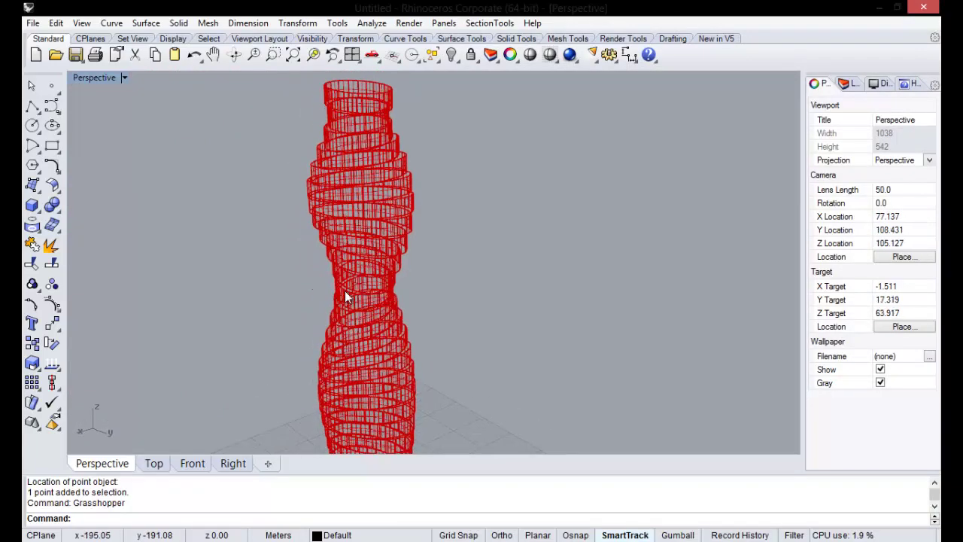
pyautogui.scroll(3, 391, 290)
pyautogui.scroll(-2, 391, 290)
pyautogui.scroll(-3, 366, 256)
pyautogui.scroll(1, 366, 248)
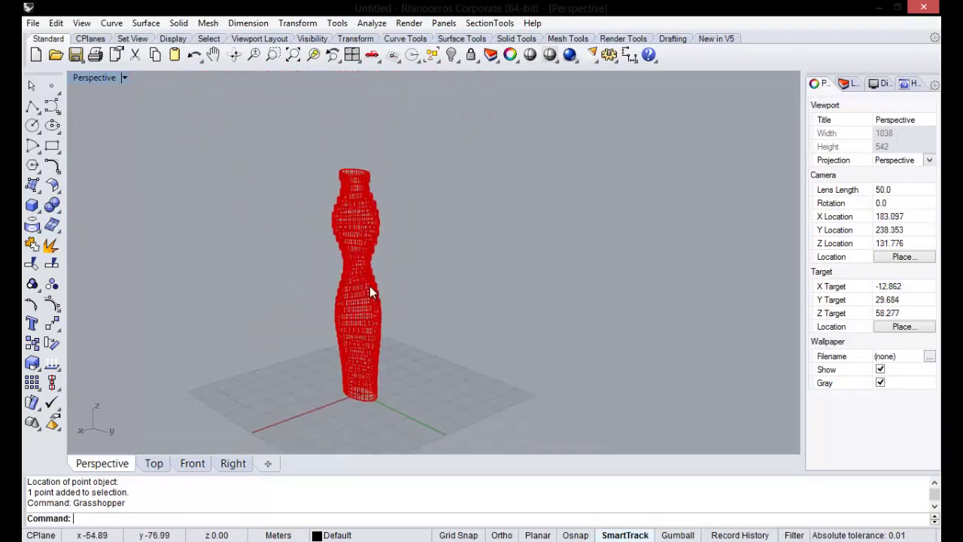
pyautogui.scroll(4, 370, 286)
pyautogui.scroll(2, 349, 286)
pyautogui.scroll(-2, 313, 281)
pyautogui.scroll(2, 336, 283)
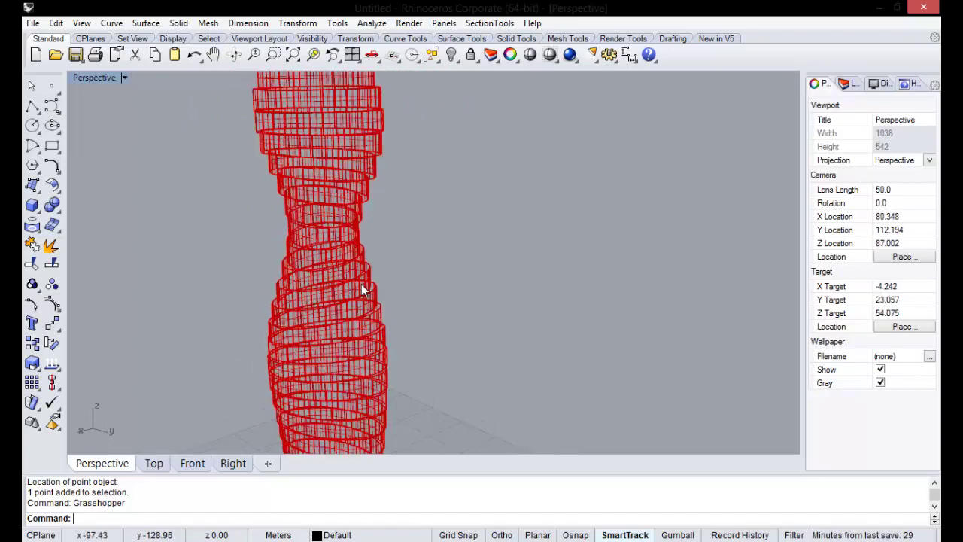
pyautogui.scroll(1, 361, 284)
# Switch the Perspective view to Shaded, inspect the tower, and reopen Grasshopper
pyautogui.click(124, 77)
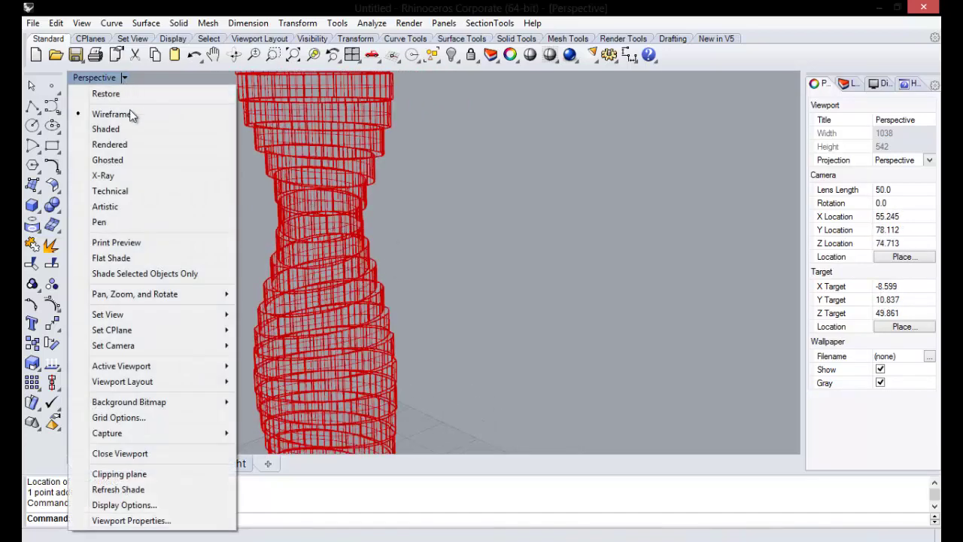
pyautogui.click(105, 128)
pyautogui.moveTo(342, 301)
pyautogui.mouseDown(button='right')
pyautogui.moveTo(393, 206)
pyautogui.moveTo(227, 288)
pyautogui.moveTo(309, 269)
pyautogui.moveTo(185, 271)
pyautogui.moveTo(394, 236)
pyautogui.moveTo(301, 259)
pyautogui.mouseUp(button='right')
pyautogui.scroll(5, 339, 263)
pyautogui.scroll(-5, 363, 266)
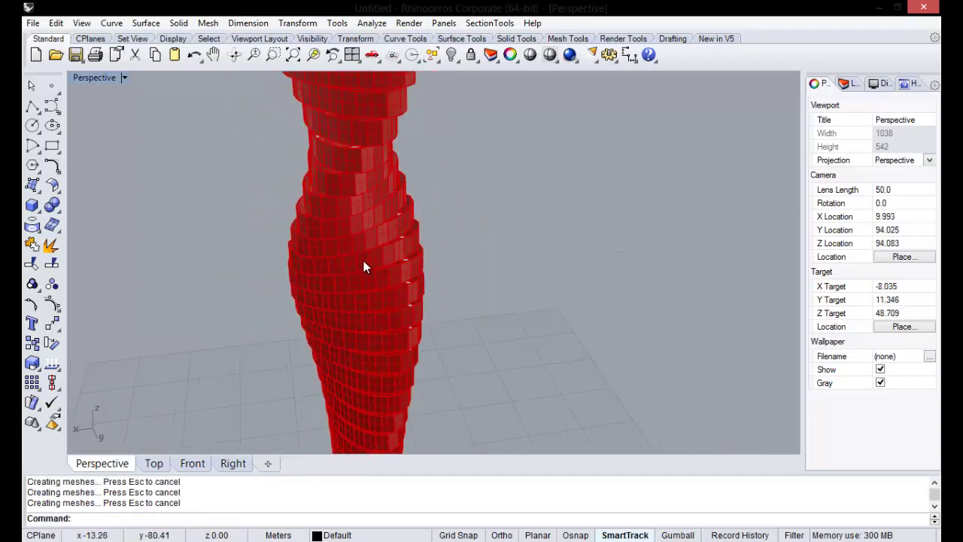
pyautogui.scroll(3, 271, 232)
pyautogui.scroll(-5, 326, 257)
pyautogui.scroll(3, 327, 258)
pyautogui.moveTo(299, 327)
pyautogui.mouseDown(button='right')
pyautogui.moveTo(294, 271)
pyautogui.moveTo(327, 299)
pyautogui.mouseUp(button='right')
pyautogui.scroll(-3, 327, 298)
pyautogui.moveTo(300, 259); pyautogui.dragTo(344, 258, button='right')
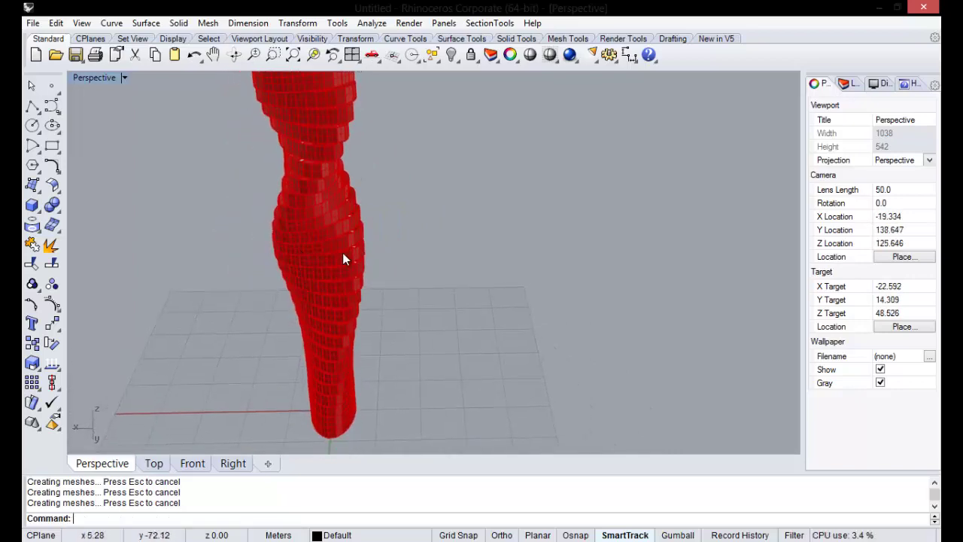
pyautogui.scroll(3, 361, 253)
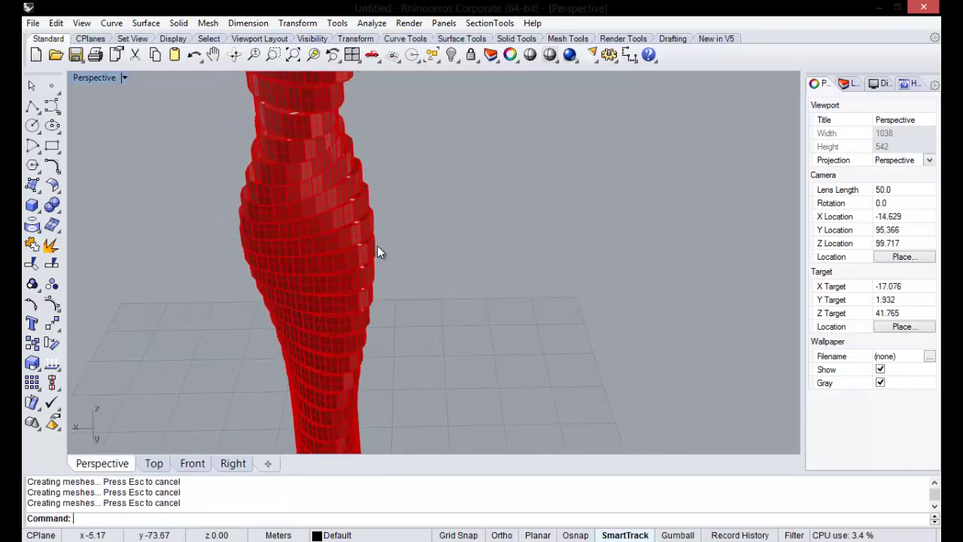
pyautogui.write('Grasshopper')
pyautogui.press('Return')
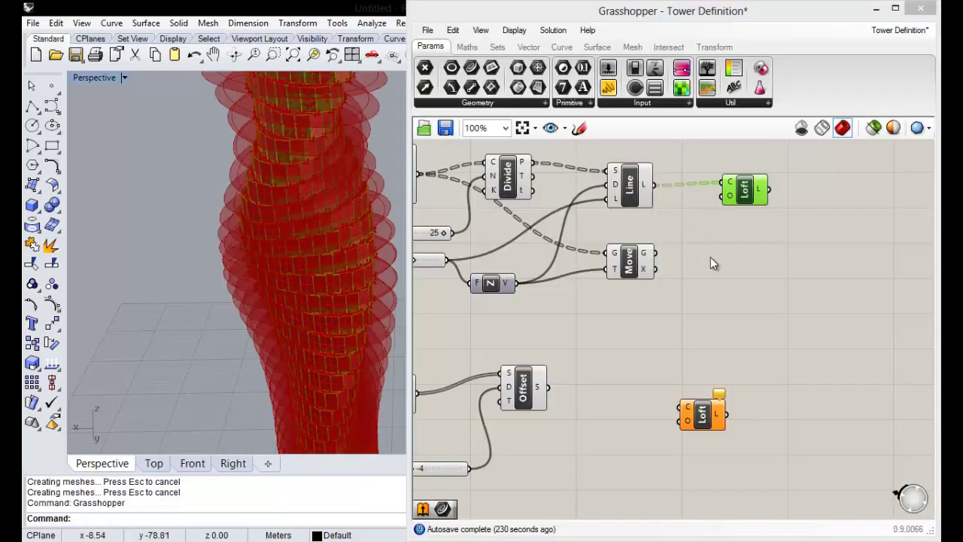
# Select the Planar component to preview the floor slabs and frame the whole definition
pyautogui.scroll(-2, 639, 292)
pyautogui.scroll(3, 497, 387)
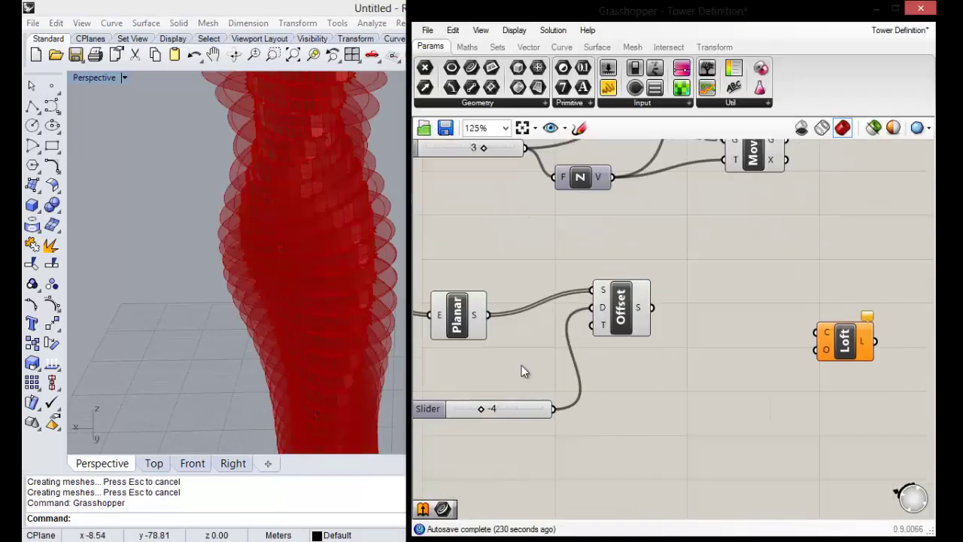
pyautogui.click(463, 314)
pyautogui.scroll(2, 257, 282)
pyautogui.scroll(2, 256, 237)
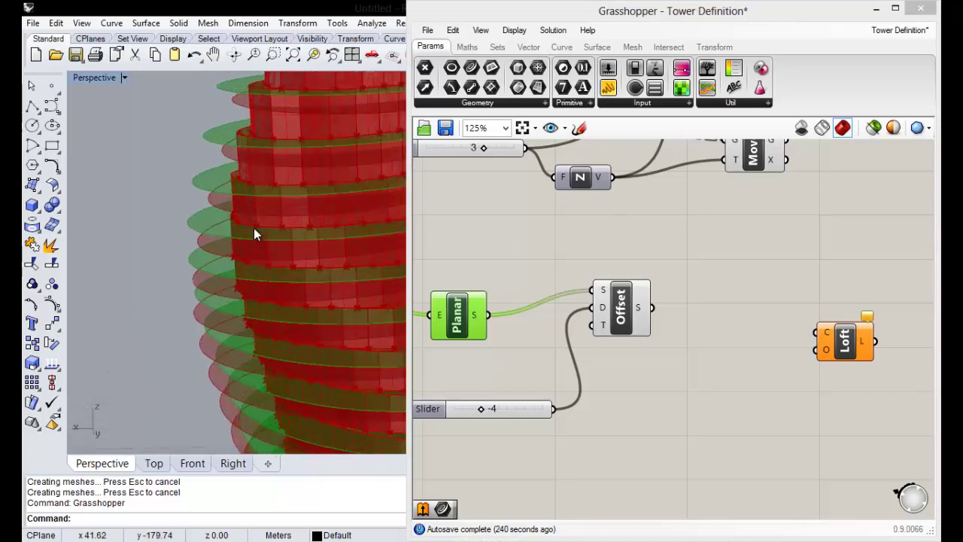
pyautogui.scroll(-3, 199, 228)
pyautogui.scroll(3, 184, 174)
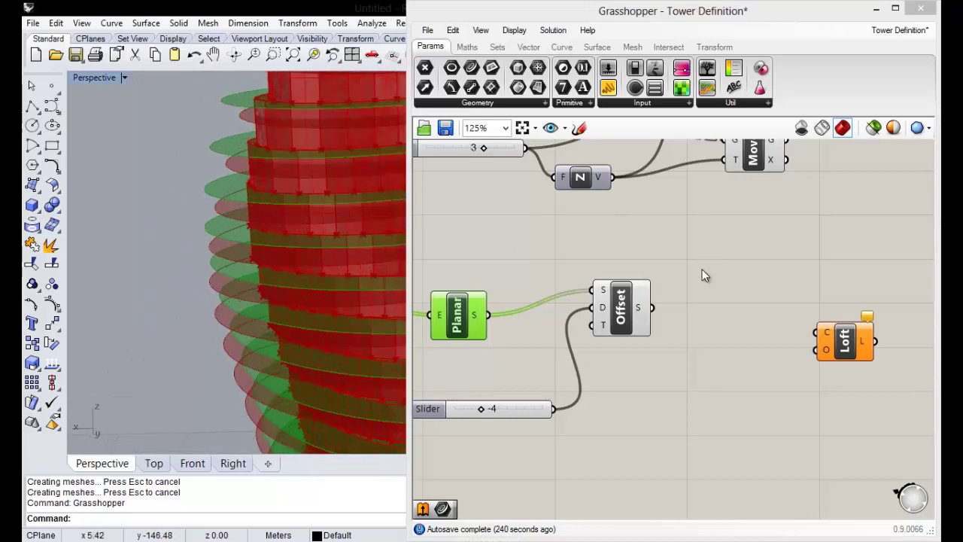
pyautogui.moveTo(569, 271); pyautogui.dragTo(608, 221, button='right')
pyautogui.scroll(-2, 538, 302)
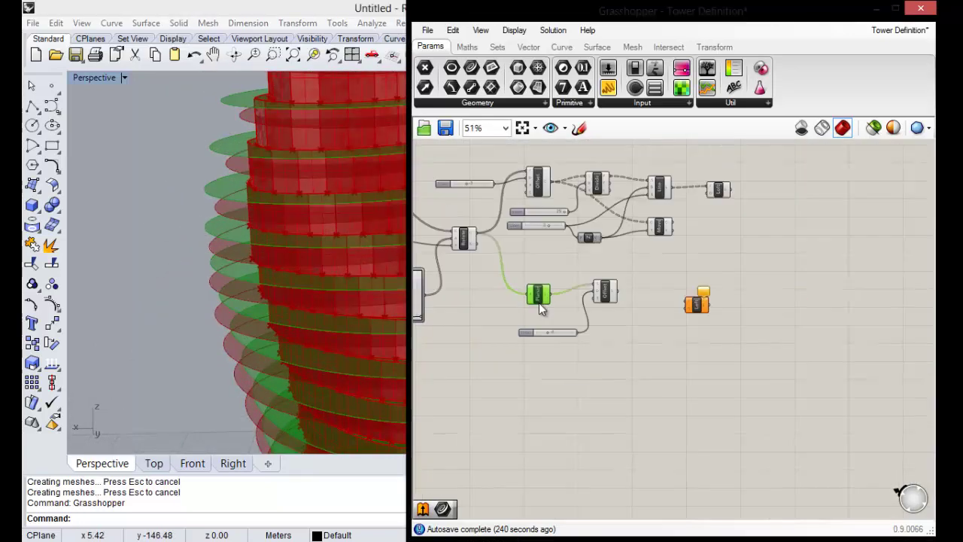
pyautogui.scroll(1, 539, 302)
# Bake the Planar slabs named 'Entrepisos' on Layer 02 as a group, then close Grasshopper
pyautogui.rightClick(539, 289)
pyautogui.click(609, 349)
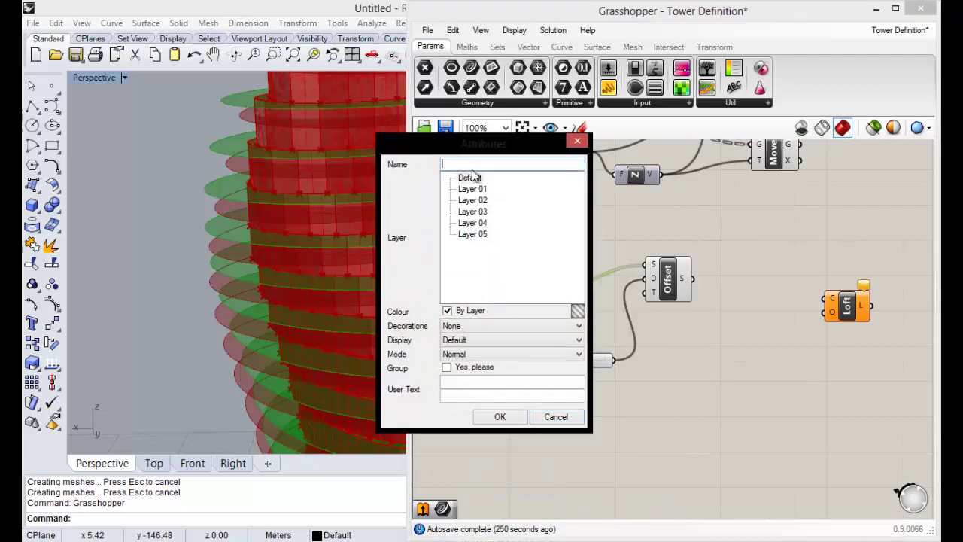
pyautogui.write('Entrepisos')
pyautogui.click(472, 201)
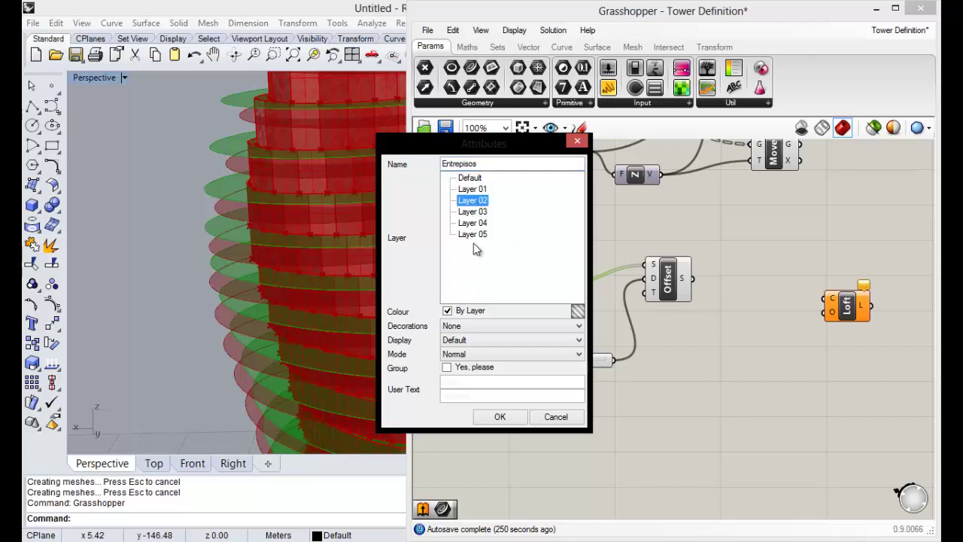
pyautogui.click(447, 368)
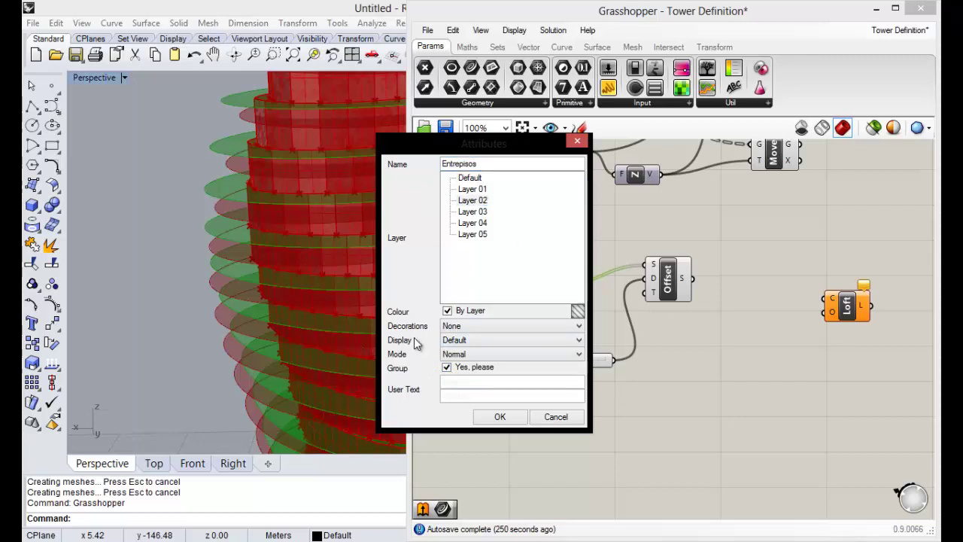
pyautogui.click(493, 418)
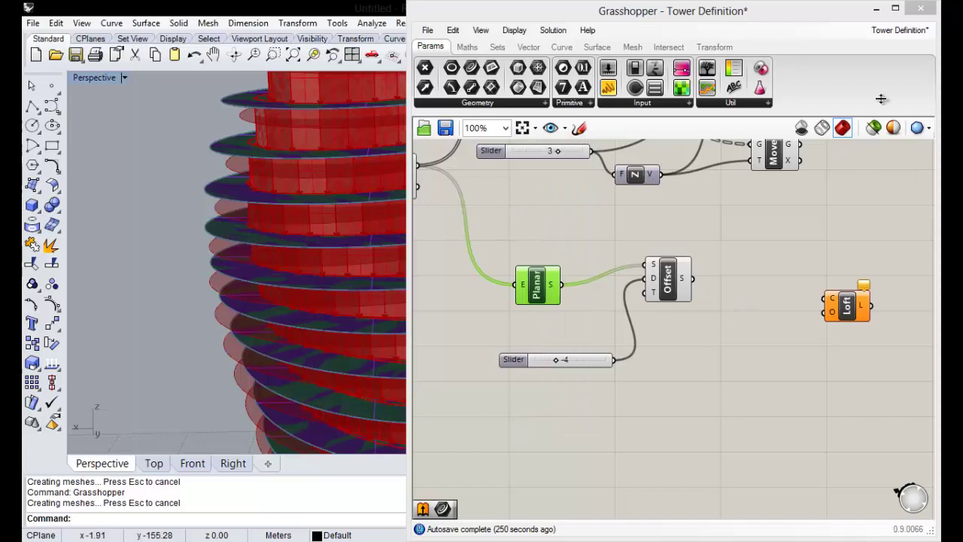
pyautogui.click(921, 10)
pyautogui.moveTo(114, 232)
pyautogui.mouseDown(button='right')
pyautogui.moveTo(429, 303)
pyautogui.moveTo(363, 272)
pyautogui.moveTo(384, 244)
pyautogui.moveTo(373, 396)
pyautogui.moveTo(369, 316)
pyautogui.moveTo(354, 358)
pyautogui.moveTo(359, 326)
pyautogui.mouseUp(button='right')
pyautogui.scroll(5, 428, 116)
pyautogui.scroll(3, 371, 249)
pyautogui.scroll(-5, 386, 264)
pyautogui.scroll(-3, 359, 328)
pyautogui.scroll(-2, 364, 312)
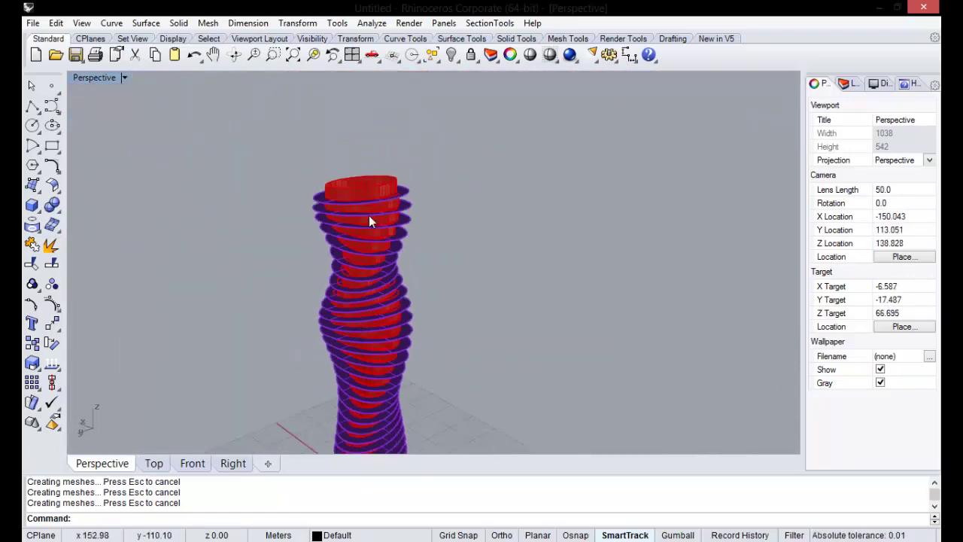
pyautogui.scroll(-3, 357, 311)
pyautogui.scroll(1, 337, 405)
pyautogui.scroll(3, 361, 376)
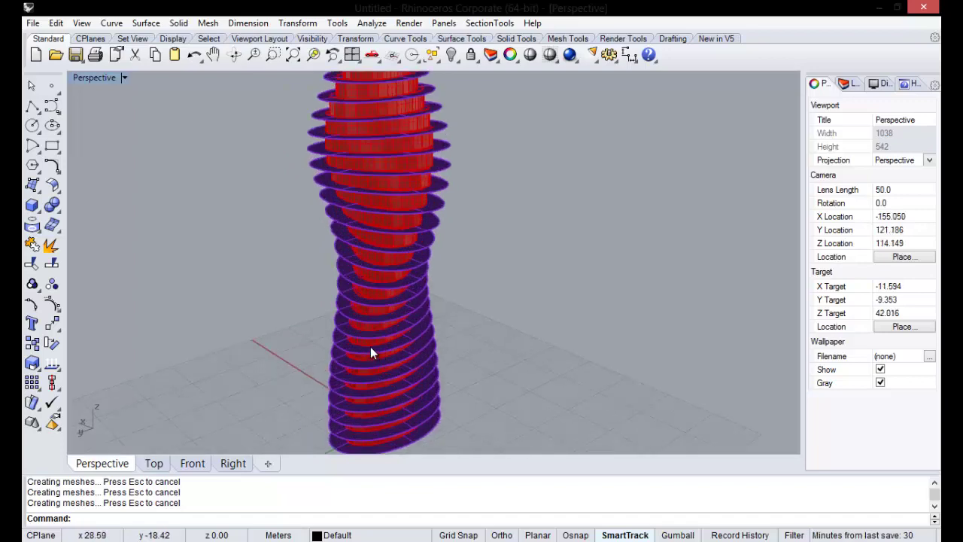
pyautogui.scroll(2, 372, 348)
pyautogui.scroll(3, 383, 308)
pyautogui.scroll(-10, 390, 283)
pyautogui.moveTo(380, 154)
pyautogui.mouseDown(button='right')
pyautogui.moveTo(396, 155)
pyautogui.moveTo(372, 286)
pyautogui.moveTo(393, 180)
pyautogui.moveTo(384, 251)
pyautogui.moveTo(403, 326)
pyautogui.mouseUp(button='right')
pyautogui.scroll(5, 364, 196)
pyautogui.scroll(8, 377, 270)
pyautogui.scroll(-8, 402, 183)
pyautogui.scroll(3, 385, 289)
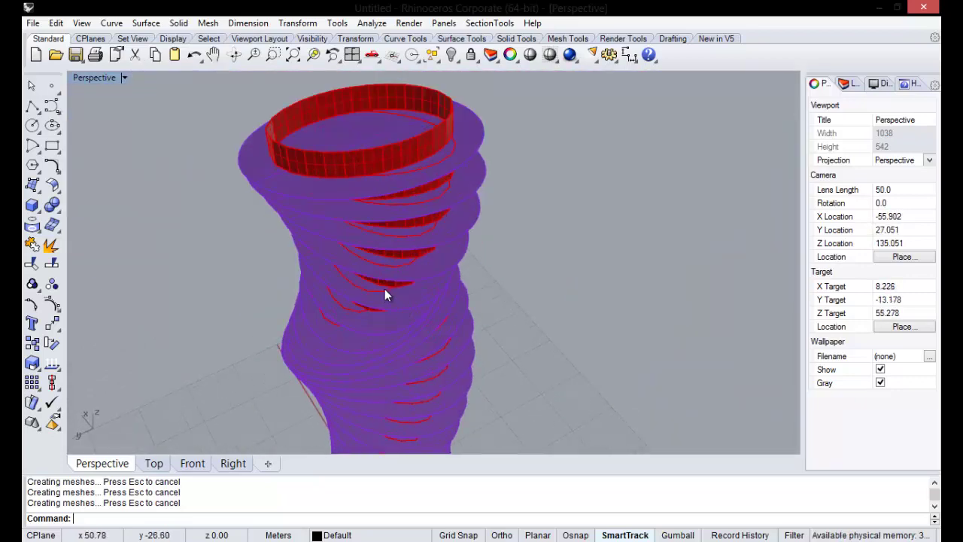
pyautogui.scroll(-3, 308, 226)
pyautogui.scroll(3, 517, 201)
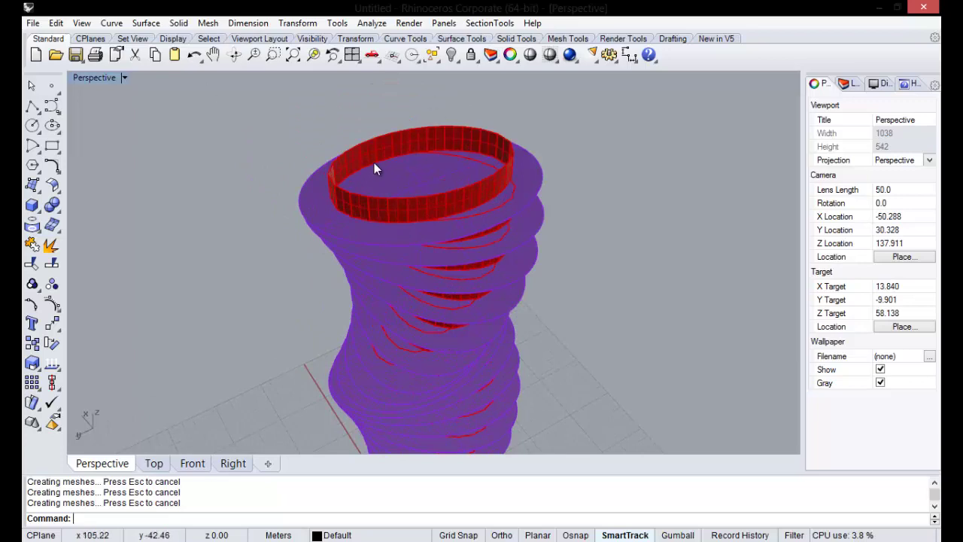
pyautogui.moveTo(333, 153); pyautogui.dragTo(313, 124, button='right')
pyautogui.scroll(-3, 383, 276)
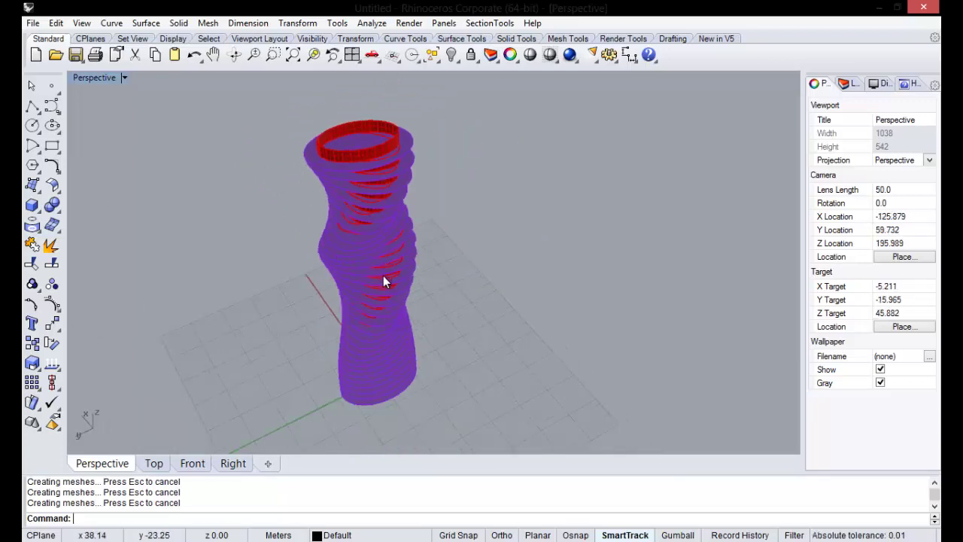
pyautogui.scroll(3, 381, 277)
pyautogui.moveTo(383, 223)
pyautogui.mouseDown(button='right')
pyautogui.moveTo(394, 120)
pyautogui.moveTo(414, 308)
pyautogui.mouseUp(button='right')
pyautogui.moveTo(393, 224); pyautogui.dragTo(337, 235, button='right')
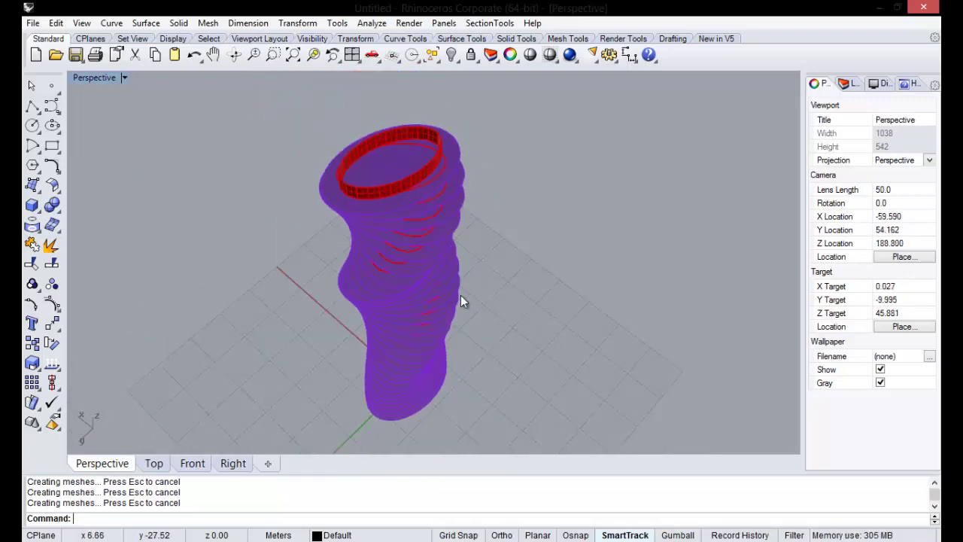
pyautogui.moveTo(460, 295)
pyautogui.mouseDown(button='right')
pyautogui.moveTo(477, 166)
pyautogui.moveTo(470, 260)
pyautogui.moveTo(382, 248)
pyautogui.moveTo(422, 289)
pyautogui.moveTo(419, 181)
pyautogui.moveTo(413, 242)
pyautogui.moveTo(444, 308)
pyautogui.moveTo(504, 318)
pyautogui.moveTo(357, 184)
pyautogui.moveTo(421, 163)
pyautogui.moveTo(404, 236)
pyautogui.moveTo(409, 221)
pyautogui.mouseUp(button='right')
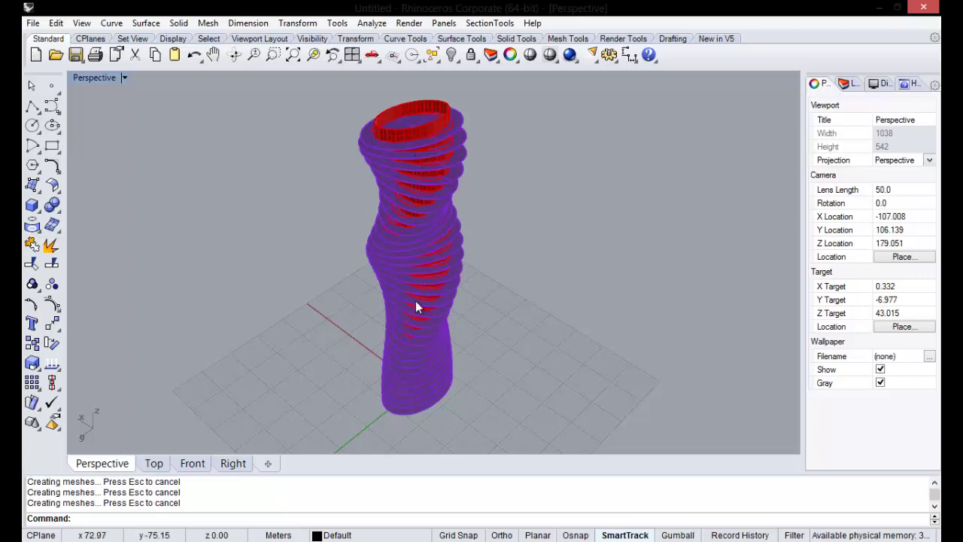
pyautogui.moveTo(418, 307)
pyautogui.mouseDown(button='right')
pyautogui.moveTo(402, 193)
pyautogui.moveTo(420, 301)
pyautogui.mouseUp(button='right')
pyautogui.scroll(3, 399, 113)
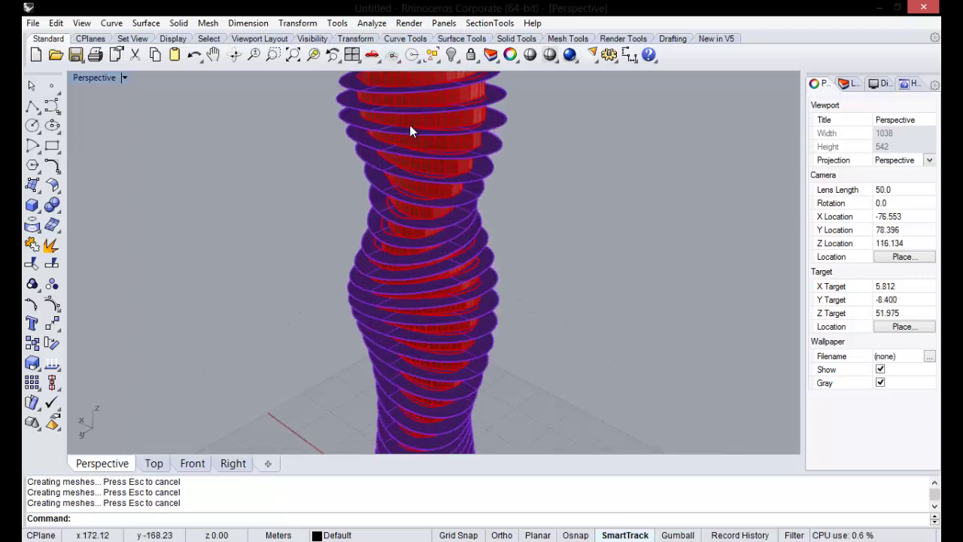
pyautogui.moveTo(410, 131)
pyautogui.mouseDown(button='right')
pyautogui.moveTo(408, 221)
pyautogui.moveTo(447, 243)
pyautogui.mouseUp(button='right')
pyautogui.scroll(-3, 387, 167)
pyautogui.moveTo(386, 167)
pyautogui.mouseDown(button='right')
pyautogui.moveTo(425, 215)
pyautogui.moveTo(401, 134)
pyautogui.mouseUp(button='right')
pyautogui.scroll(2, 388, 102)
pyautogui.scroll(2, 387, 103)
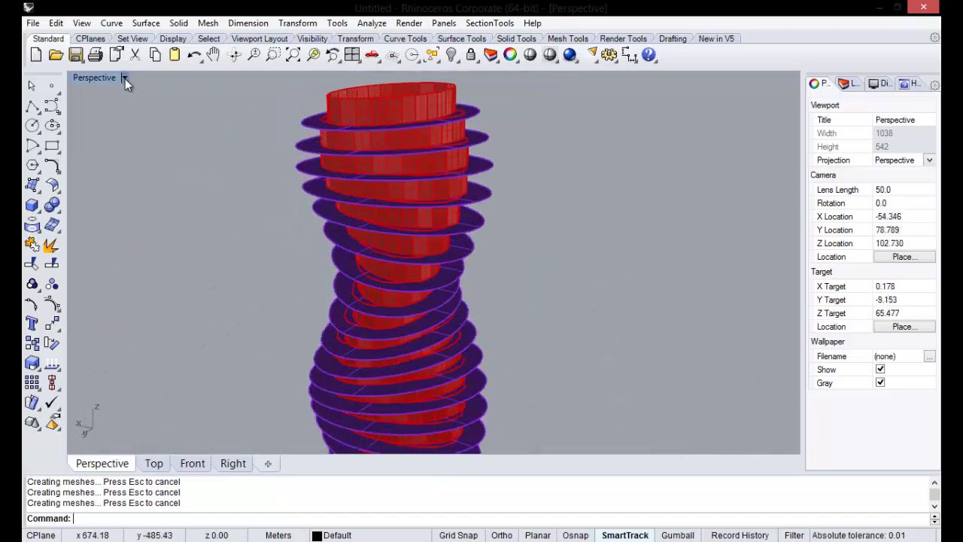
# Switch the Perspective viewport to Rendered display mode
pyautogui.click(125, 78)
pyautogui.click(151, 144)
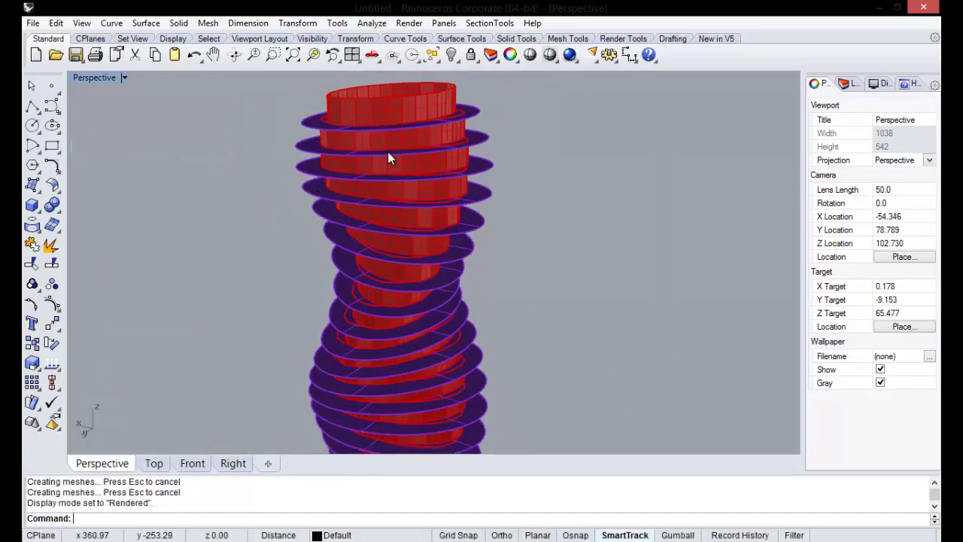
pyautogui.moveTo(371, 165)
pyautogui.mouseDown(button='right')
pyautogui.moveTo(362, 197)
pyautogui.moveTo(369, 191)
pyautogui.mouseUp(button='right')
pyautogui.scroll(-3, 383, 343)
pyautogui.scroll(2, 393, 384)
pyautogui.scroll(2, 403, 248)
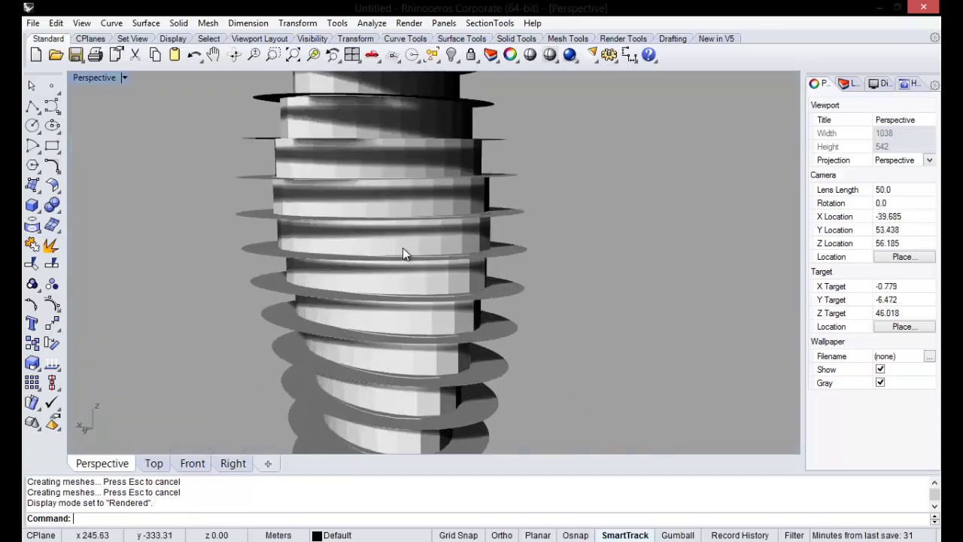
pyautogui.scroll(-3, 402, 248)
# Orbit and zoom around the rendered tower from low and high angles
pyautogui.moveTo(389, 301)
pyautogui.mouseDown(button='right')
pyautogui.moveTo(399, 211)
pyautogui.moveTo(390, 315)
pyautogui.mouseUp(button='right')
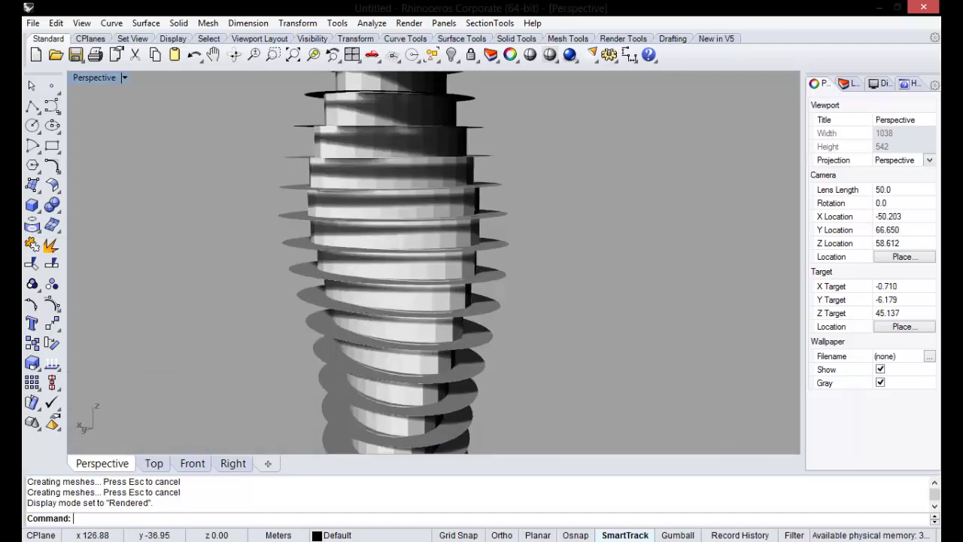
pyautogui.moveTo(392, 233)
pyautogui.mouseDown(button='right')
pyautogui.moveTo(389, 318)
pyautogui.moveTo(407, 204)
pyautogui.moveTo(411, 217)
pyautogui.moveTo(423, 208)
pyautogui.moveTo(414, 243)
pyautogui.mouseUp(button='right')
pyautogui.scroll(2, 416, 302)
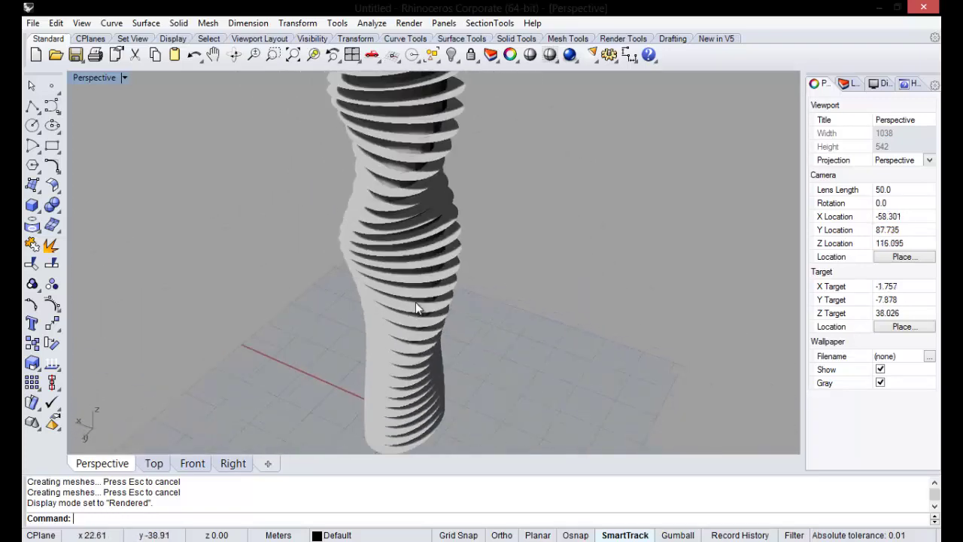
pyautogui.scroll(-2, 416, 302)
pyautogui.scroll(1, 399, 211)
pyautogui.scroll(1, 393, 186)
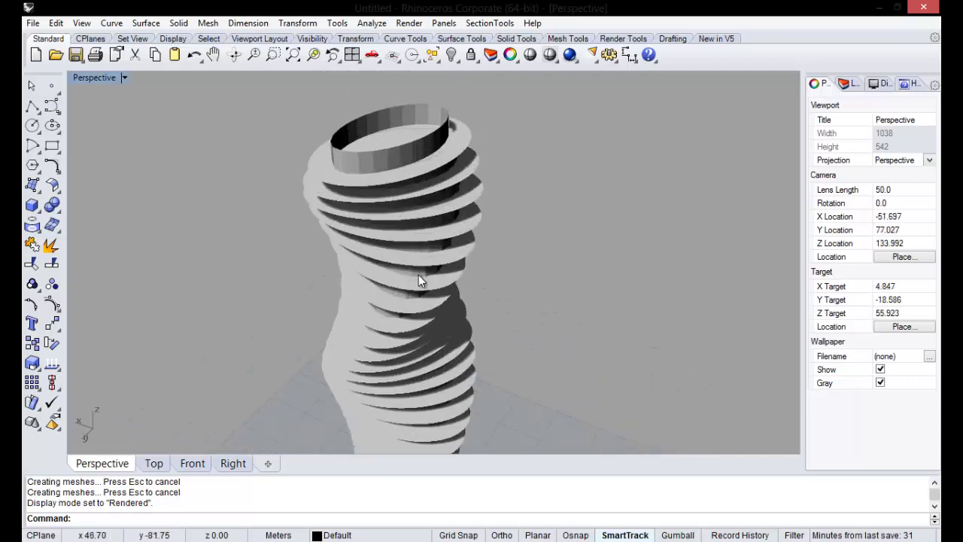
pyautogui.moveTo(419, 280)
pyautogui.mouseDown(button='right')
pyautogui.moveTo(424, 161)
pyautogui.moveTo(383, 258)
pyautogui.moveTo(394, 286)
pyautogui.moveTo(462, 278)
pyautogui.moveTo(437, 273)
pyautogui.moveTo(459, 226)
pyautogui.mouseUp(button='right')
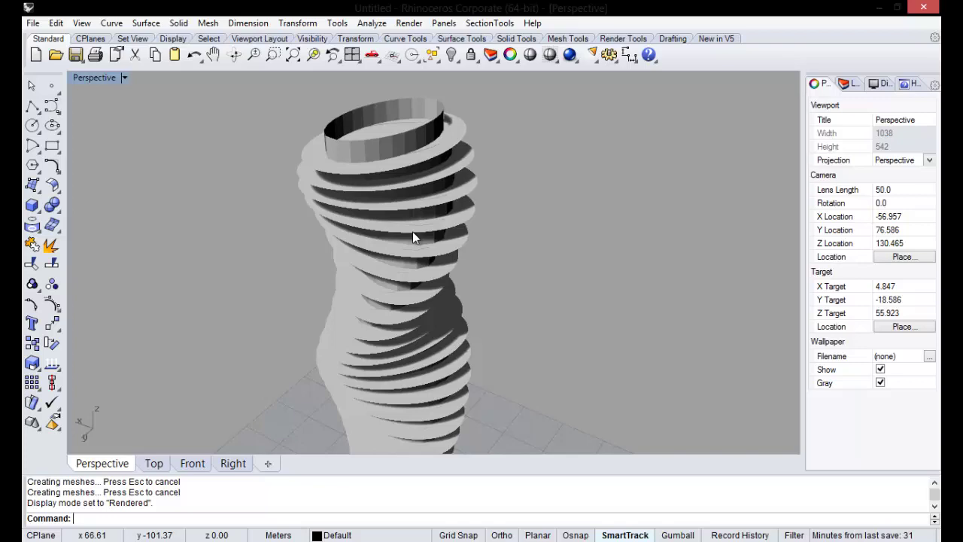
# Run Grasshopper to reopen the Tower Definition and zoom the canvas and viewport
pyautogui.write('Grasshopper')
pyautogui.press('Return')
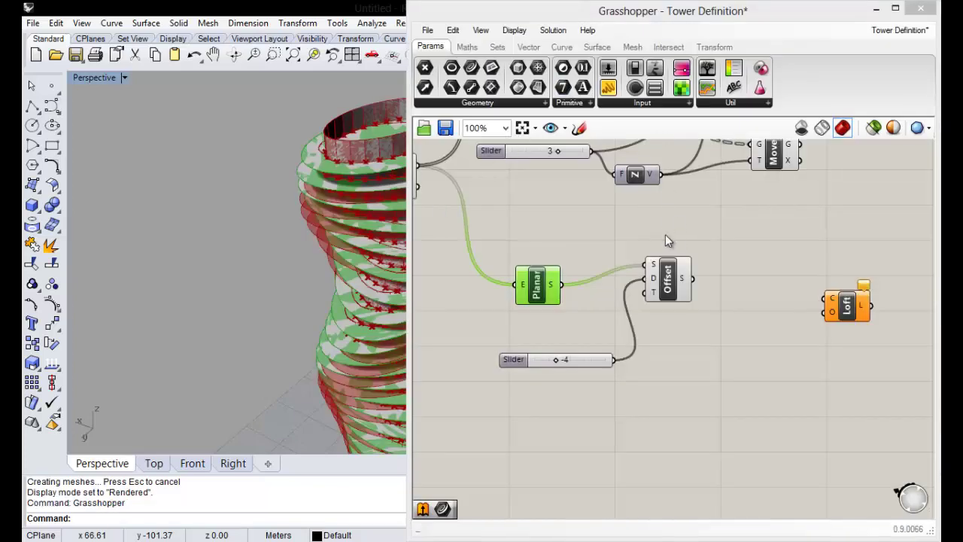
pyautogui.scroll(-5, 666, 241)
pyautogui.scroll(2, 590, 244)
pyautogui.scroll(-1, 498, 236)
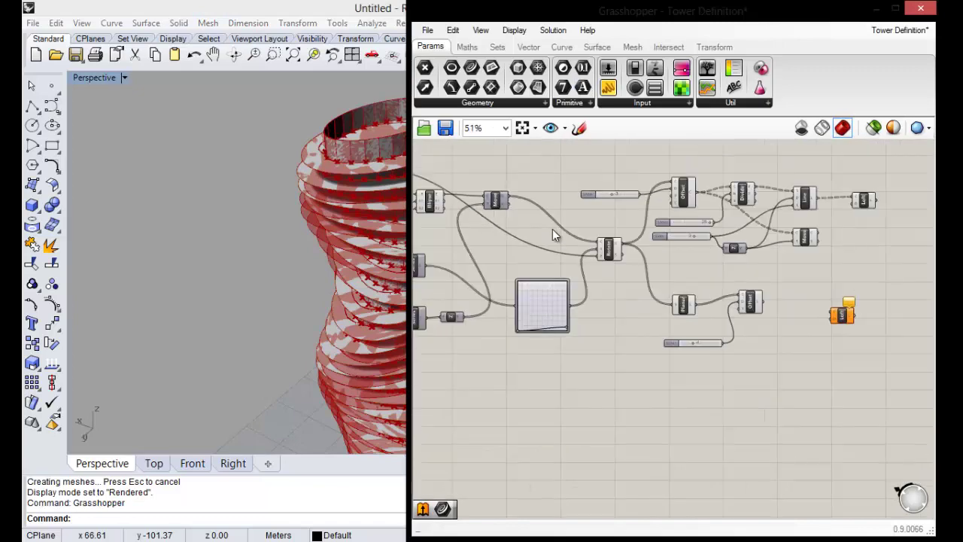
pyautogui.scroll(-3, 219, 196)
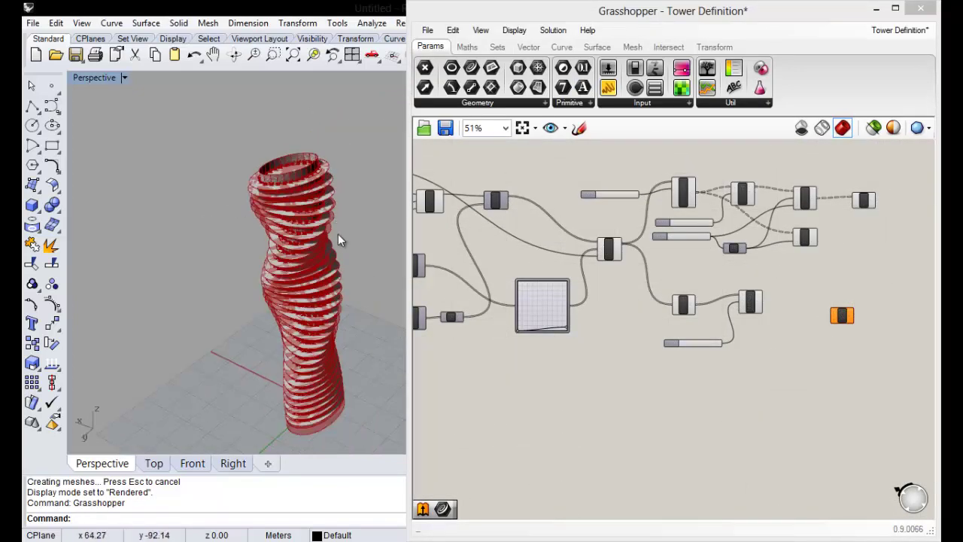
pyautogui.scroll(4, 253, 215)
pyautogui.scroll(-2, 215, 161)
pyautogui.scroll(2, 262, 153)
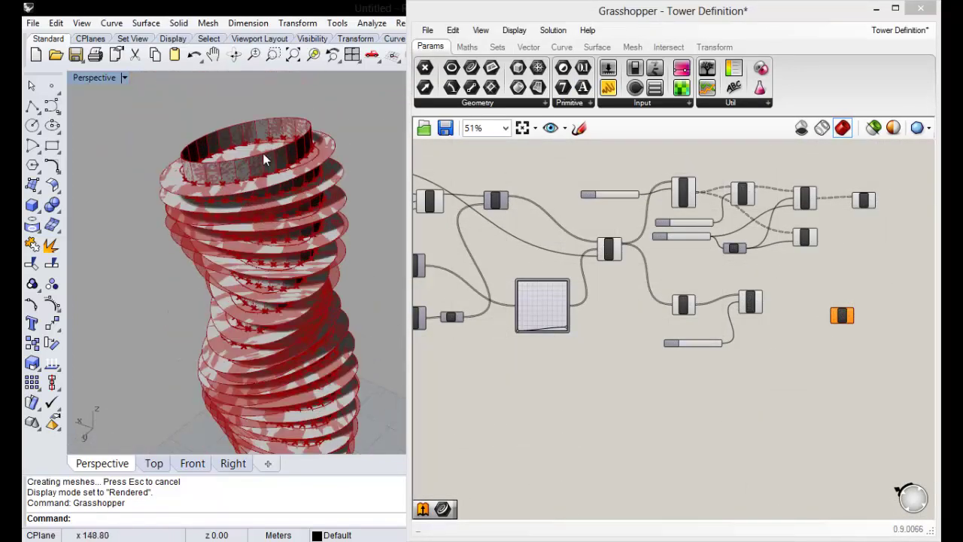
pyautogui.scroll(-2, 626, 219)
pyautogui.scroll(3, 511, 209)
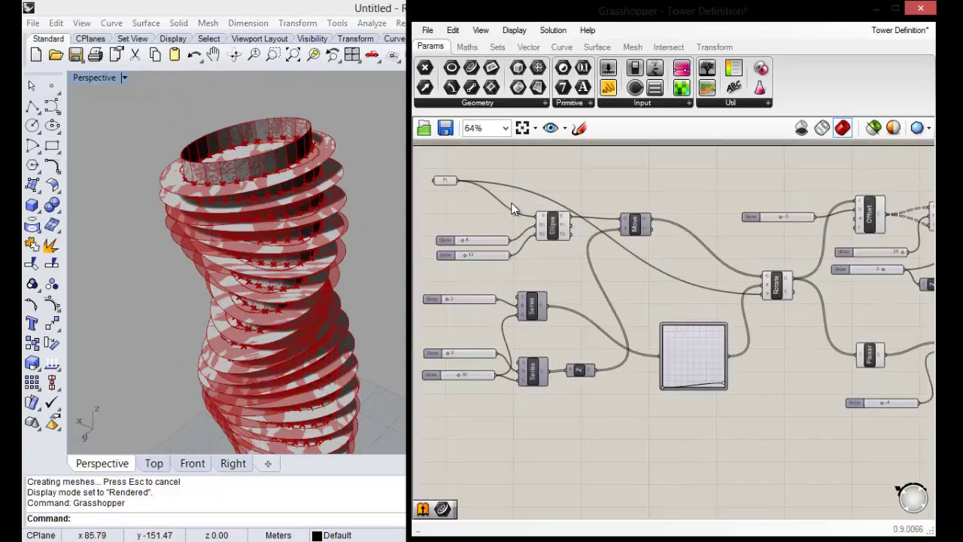